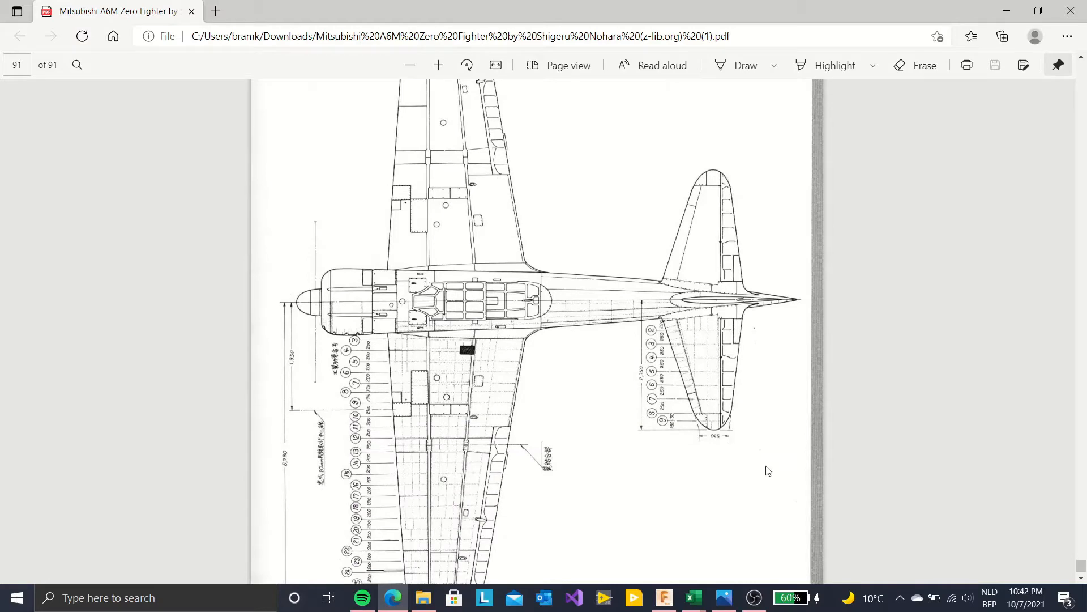
# - Switch to the Photos app and examine airfoil sections 1, 12, 21 and 26 in the ZERO_WING.JPG drawing
pyautogui.click(730, 598)
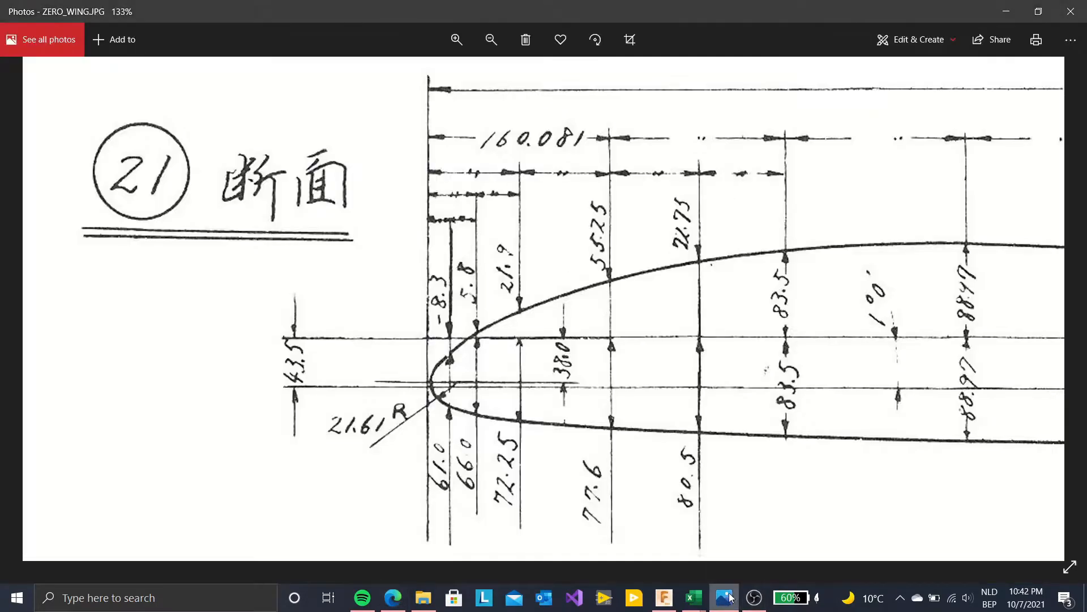
pyautogui.scroll(-5, 564, 378)
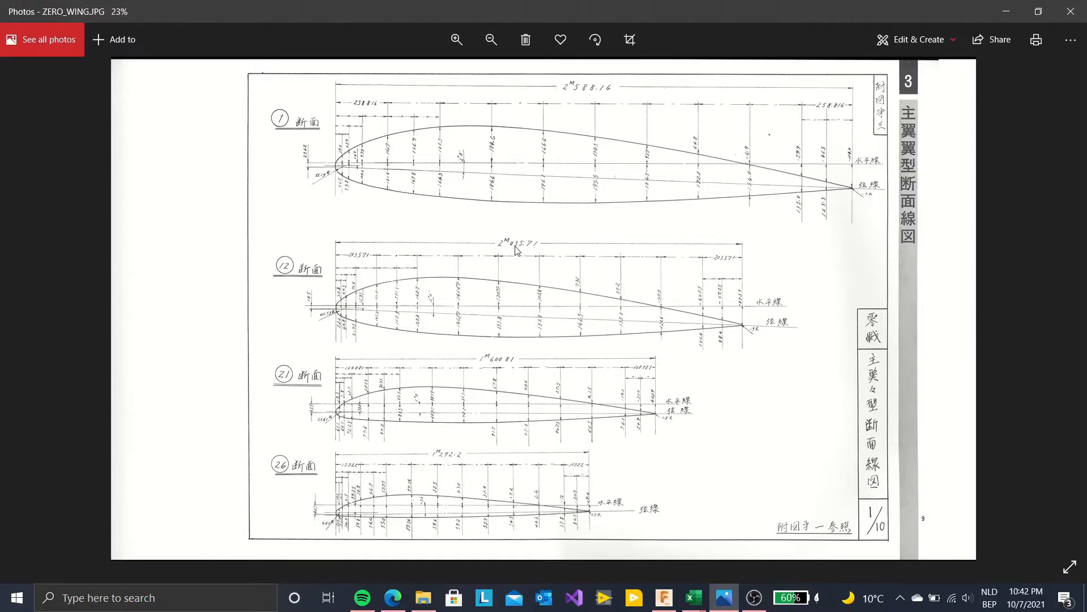
pyautogui.scroll(2, 377, 150)
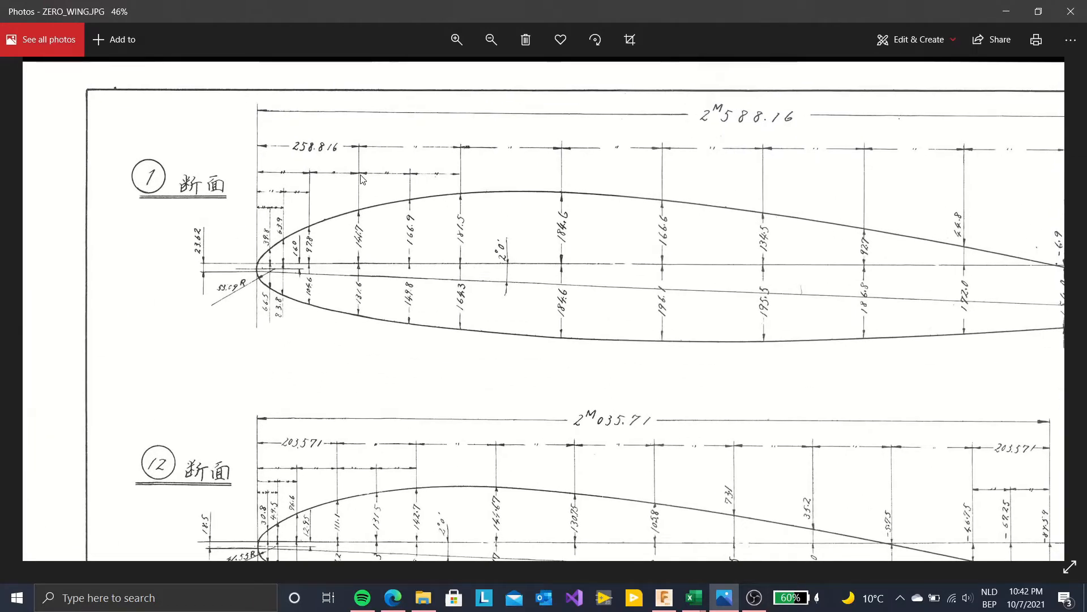
pyautogui.scroll(-2, 362, 187)
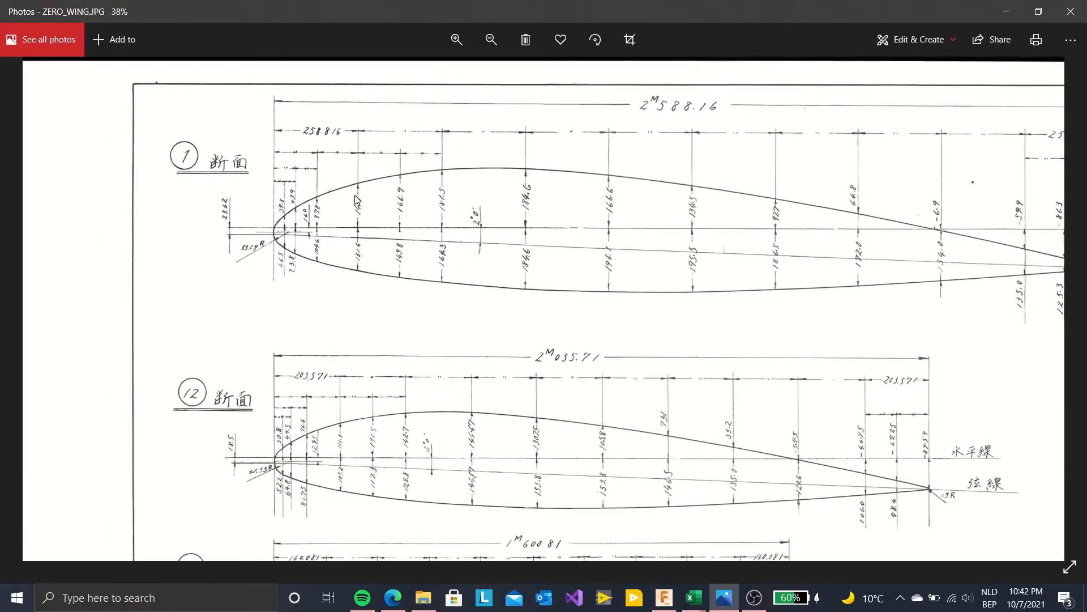
pyautogui.moveTo(499, 344)
pyautogui.mouseDown()
pyautogui.moveTo(481, 300)
pyautogui.moveTo(456, 301)
pyautogui.mouseUp()
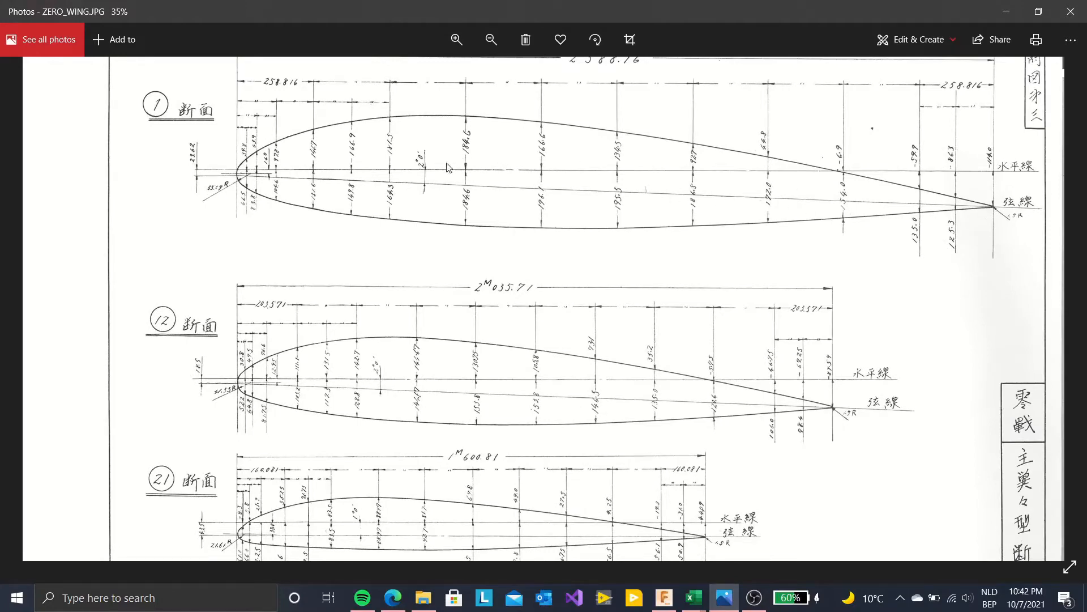
pyautogui.scroll(-3, 464, 335)
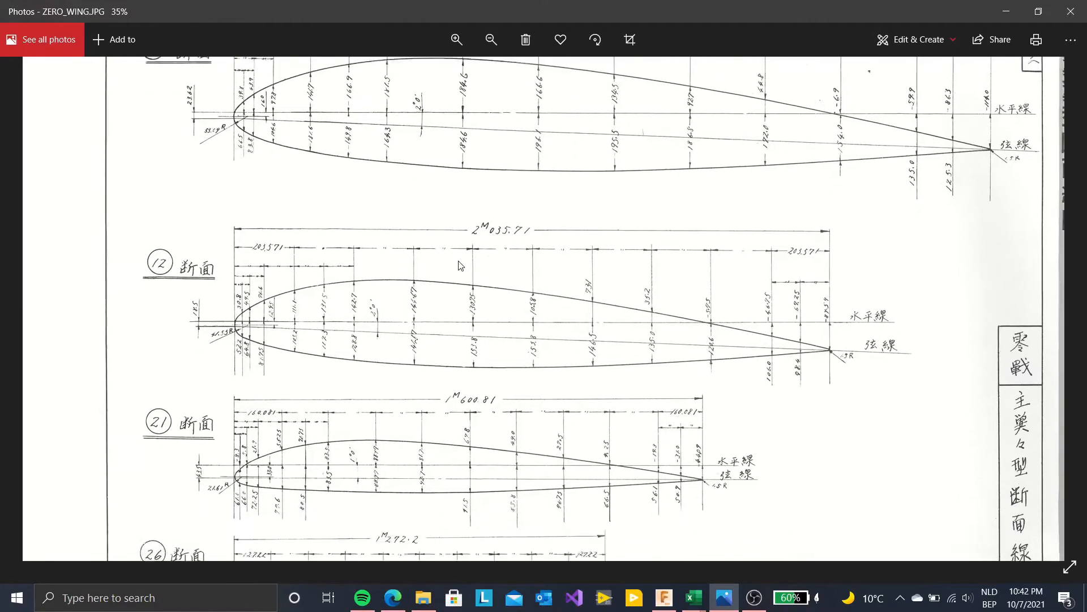
pyautogui.keyDown('ctrl'); pyautogui.scroll(-4, 610, 367); pyautogui.keyUp('ctrl')
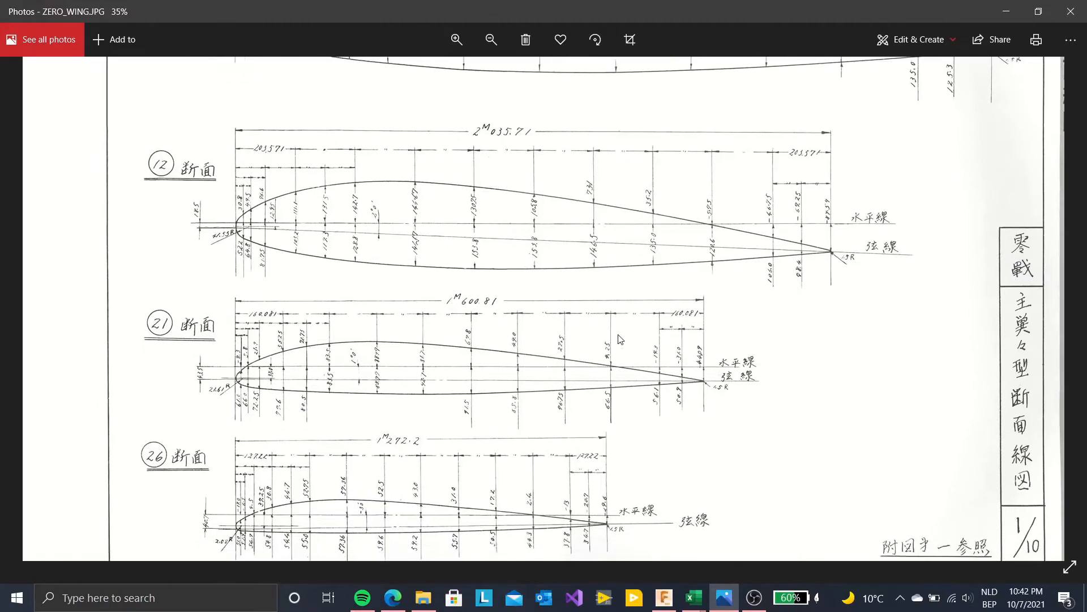
pyautogui.keyDown('ctrl'); pyautogui.scroll(-1, 621, 331); pyautogui.keyUp('ctrl')
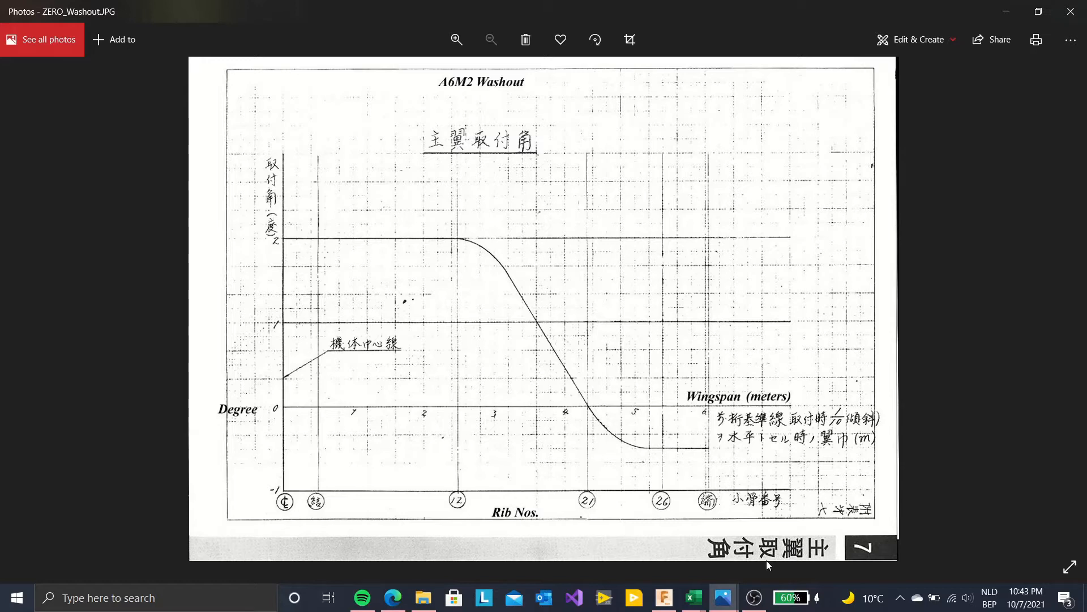
pyautogui.moveTo(722, 602)
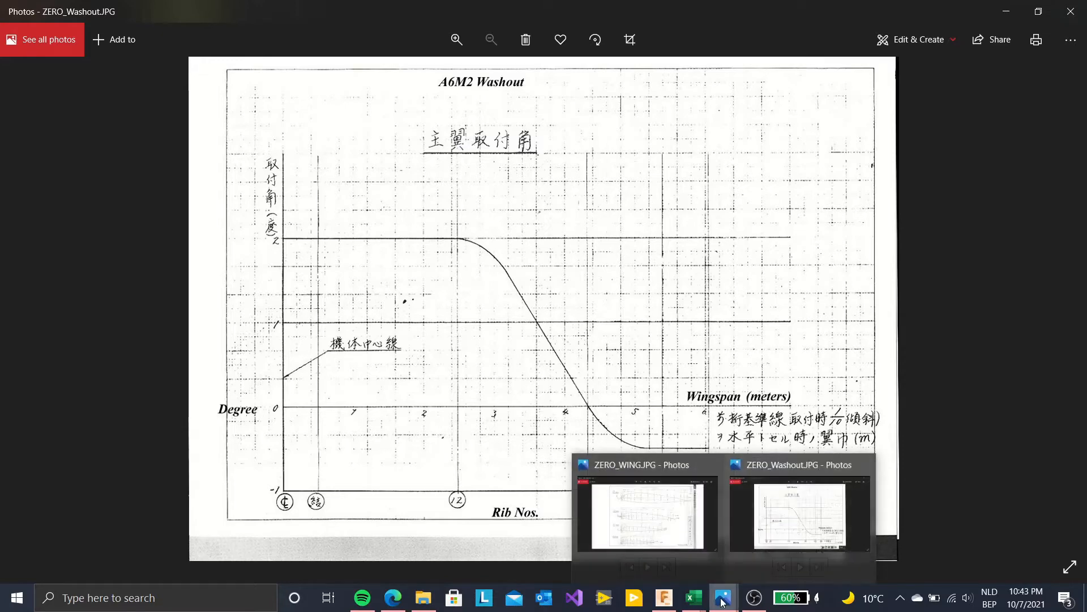
pyautogui.click(689, 521)
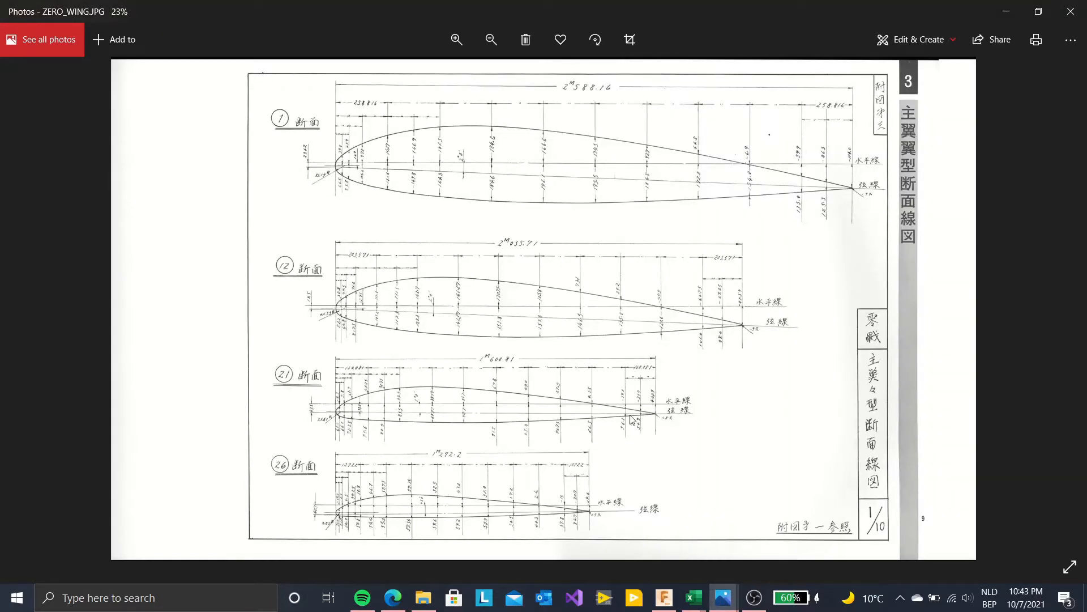
# - Switch to Excel and review the x, y and z coordinates in A6M_Wing_Section_1.csv
pyautogui.click(693, 598)
pyautogui.click(516, 534)
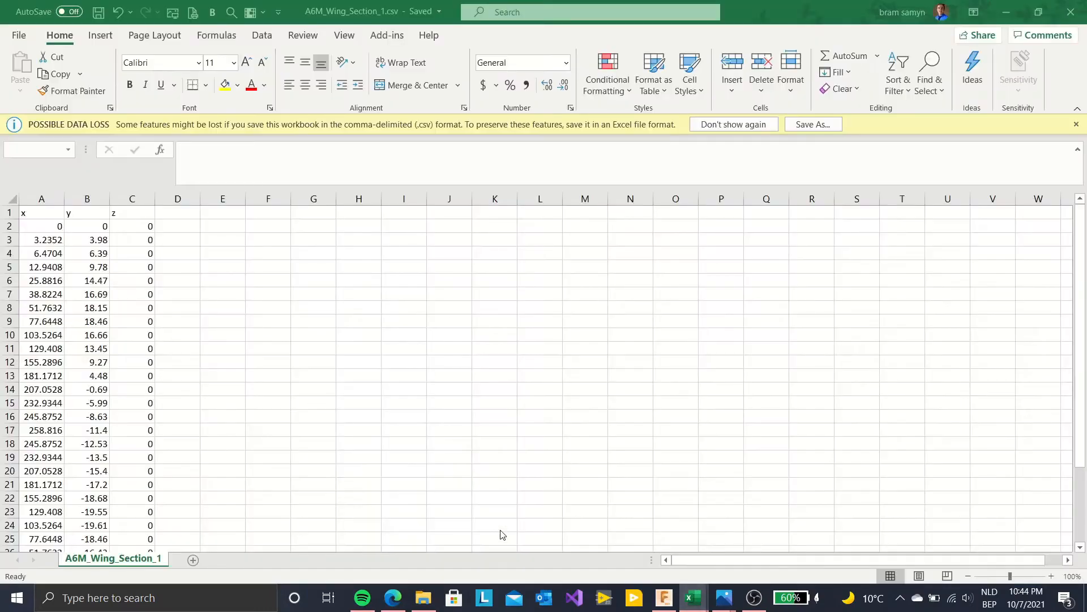
pyautogui.scroll(-1, 61, 246)
pyautogui.scroll(-3, 61, 246)
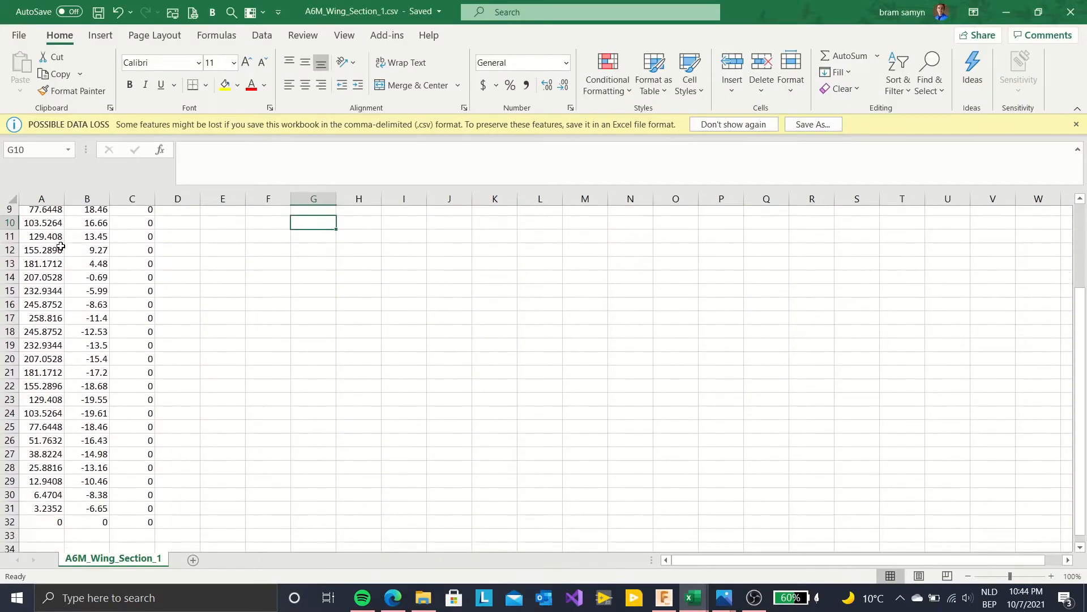
pyautogui.scroll(4, 61, 246)
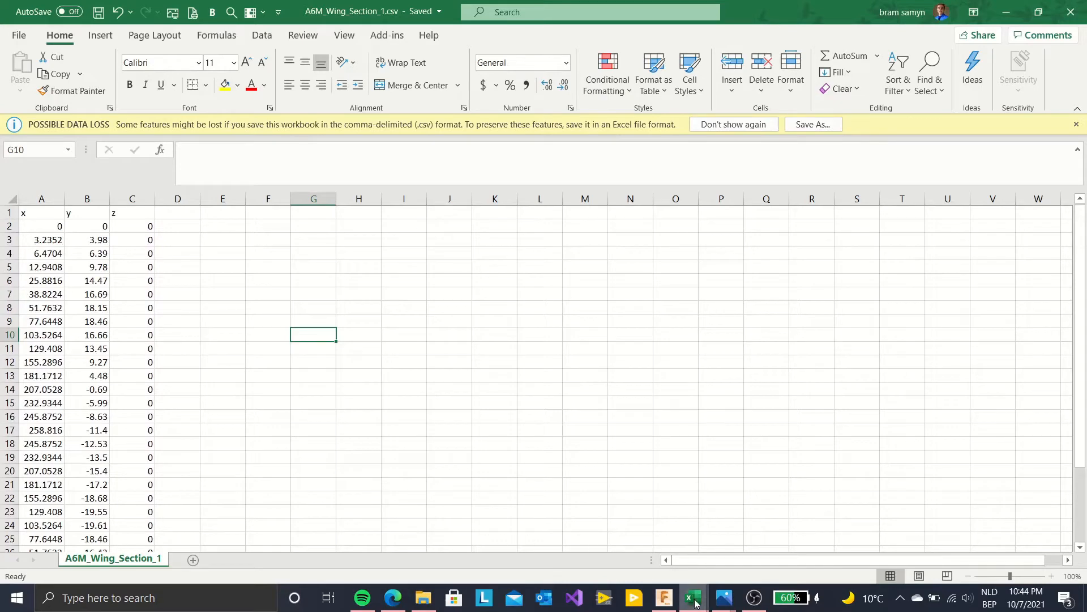
# - Review the coordinate tables in A6M_Wing_Section_2.csv, A6M_Wing_Section_3.csv and A6M_Wing_Section_4.csv
pyautogui.moveTo(696, 582)
pyautogui.click(605, 512)
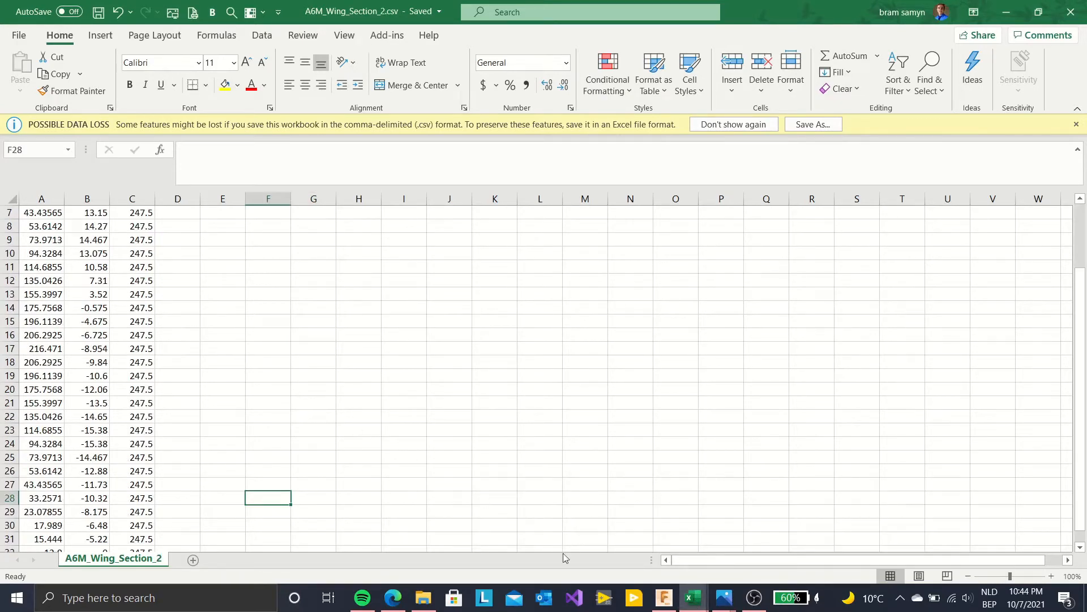
pyautogui.moveTo(692, 598)
pyautogui.click(776, 544)
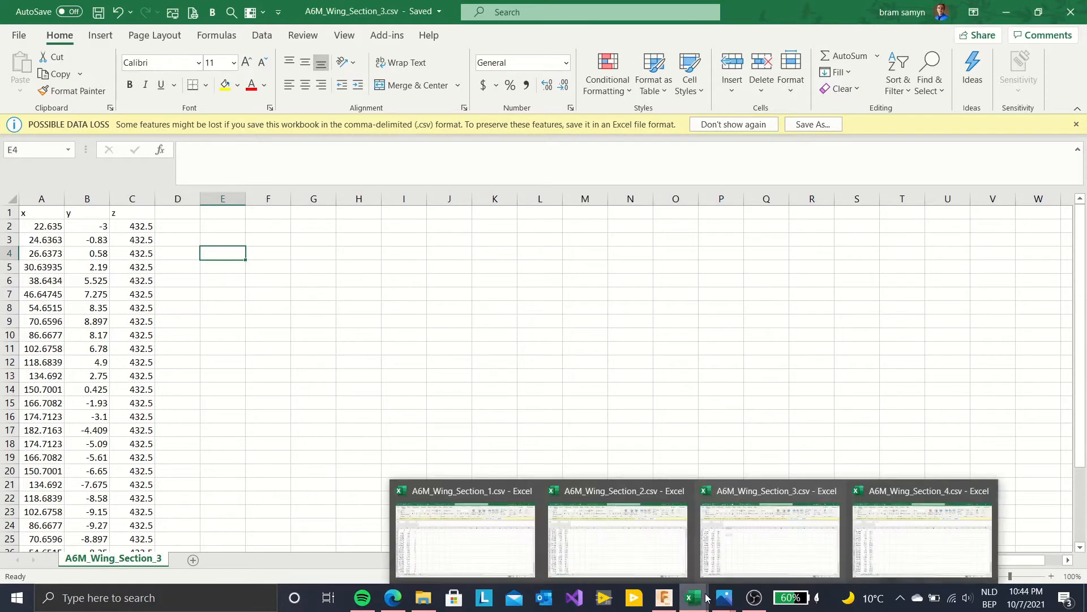
pyautogui.click(889, 544)
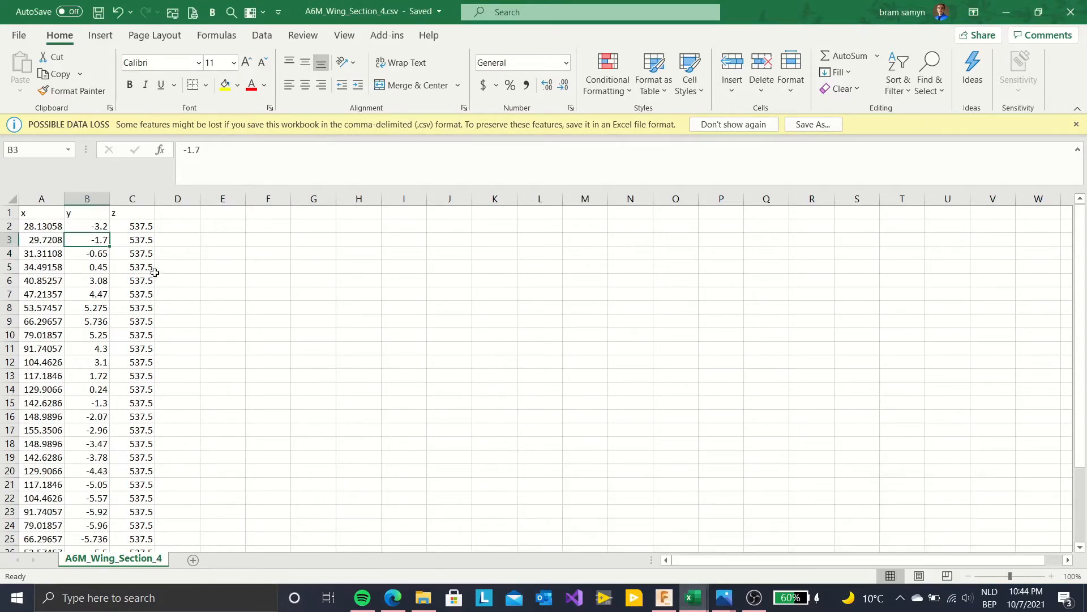
pyautogui.scroll(-2, 148, 272)
pyautogui.scroll(-2, 147, 273)
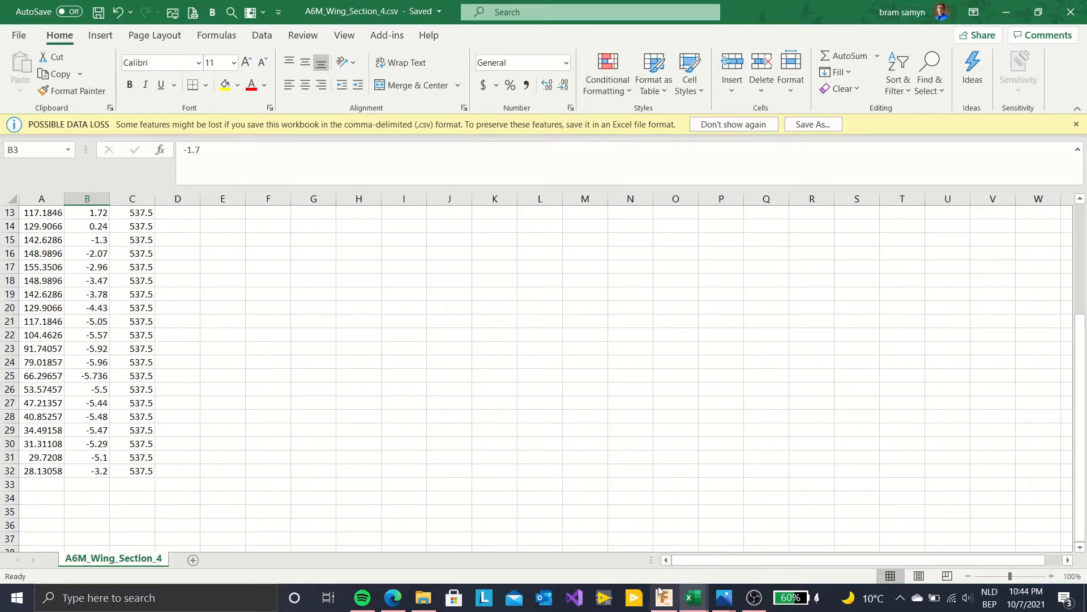
# - Switch to Fusion 360 and import the airfoil spline from A6M_Wing_Section_1.csv with the ImportSplineCSV script
pyautogui.moveTo(664, 598)
pyautogui.click(670, 549)
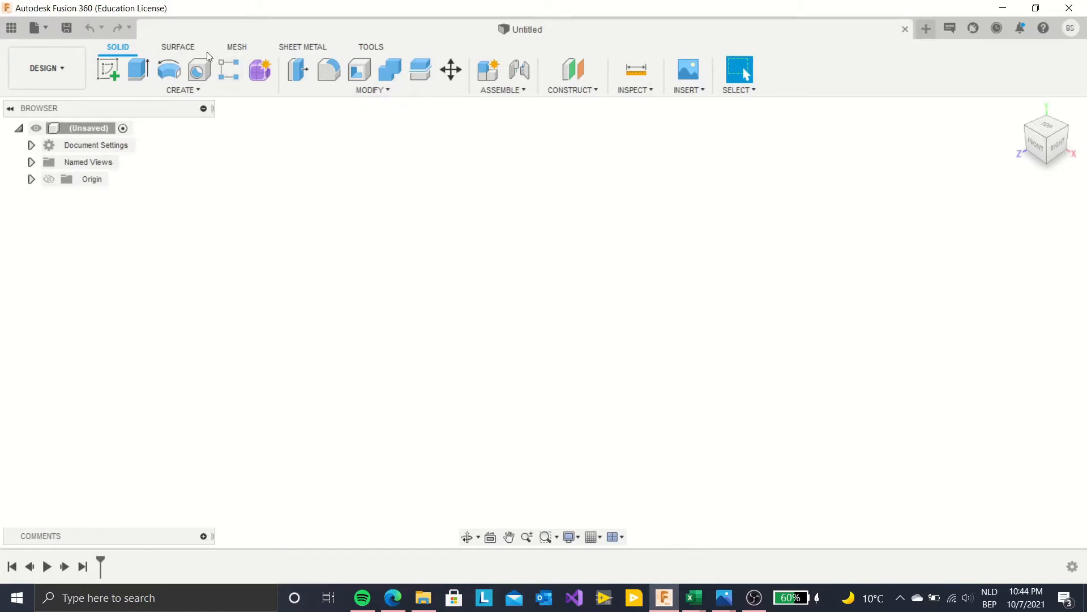
pyautogui.click(366, 45)
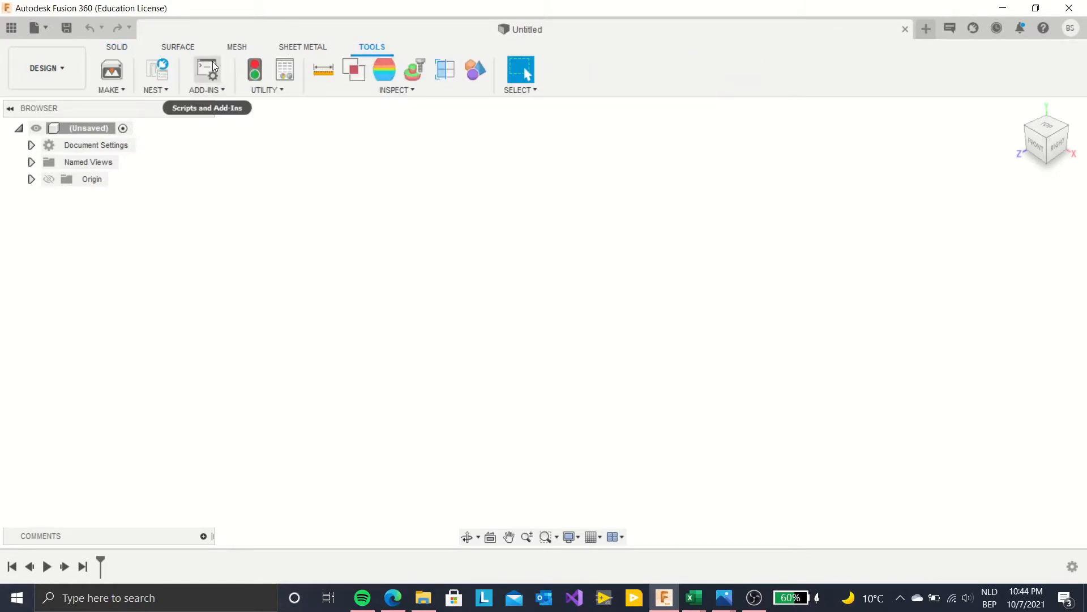
pyautogui.click(211, 91)
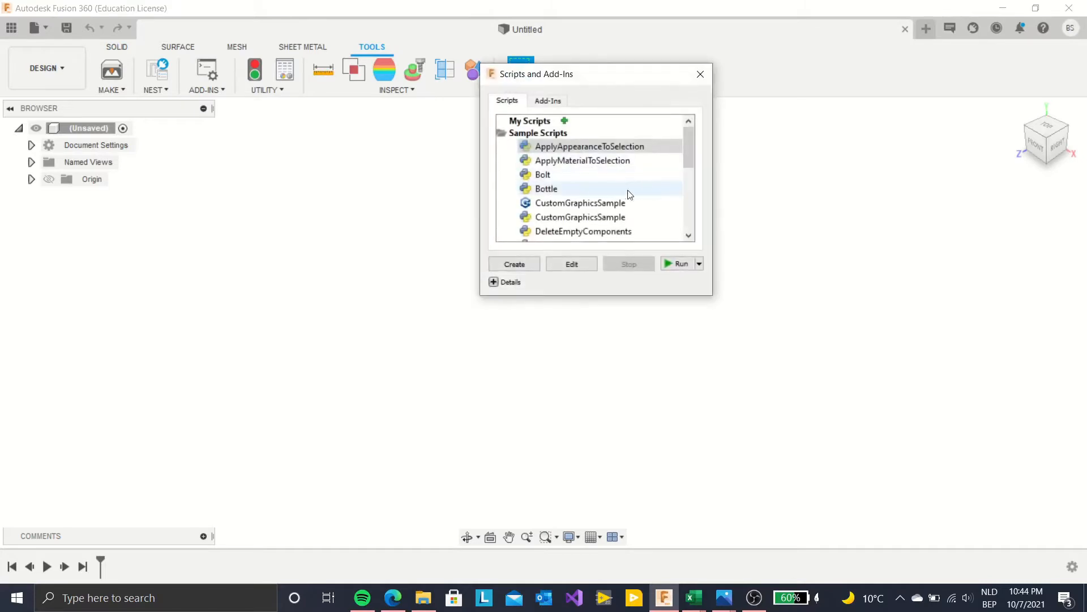
pyautogui.scroll(-1, 626, 194)
pyautogui.click(595, 221)
pyautogui.click(678, 264)
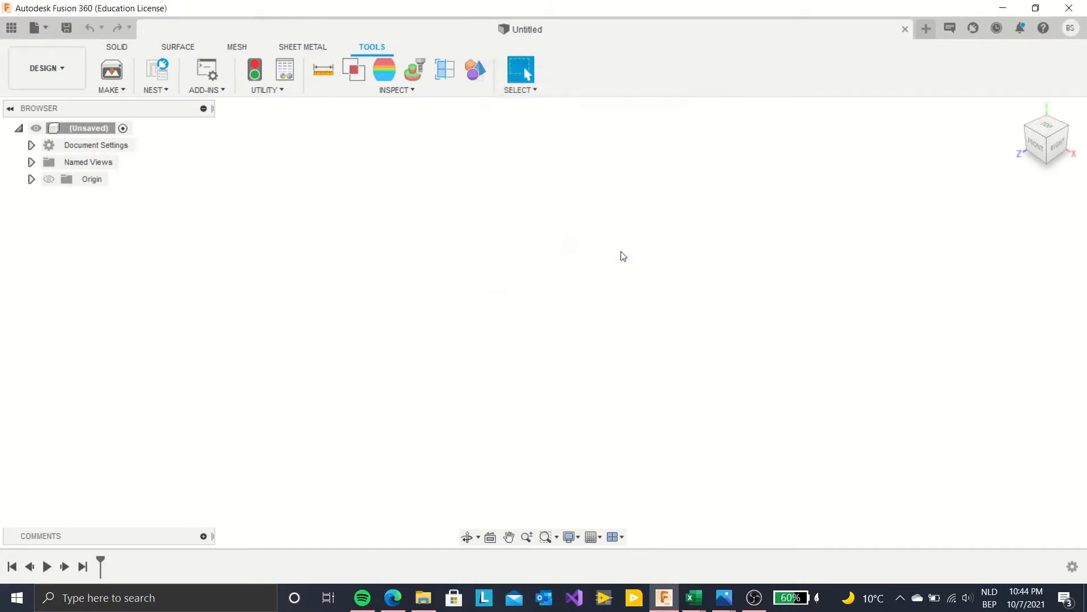
pyautogui.click(211, 121)
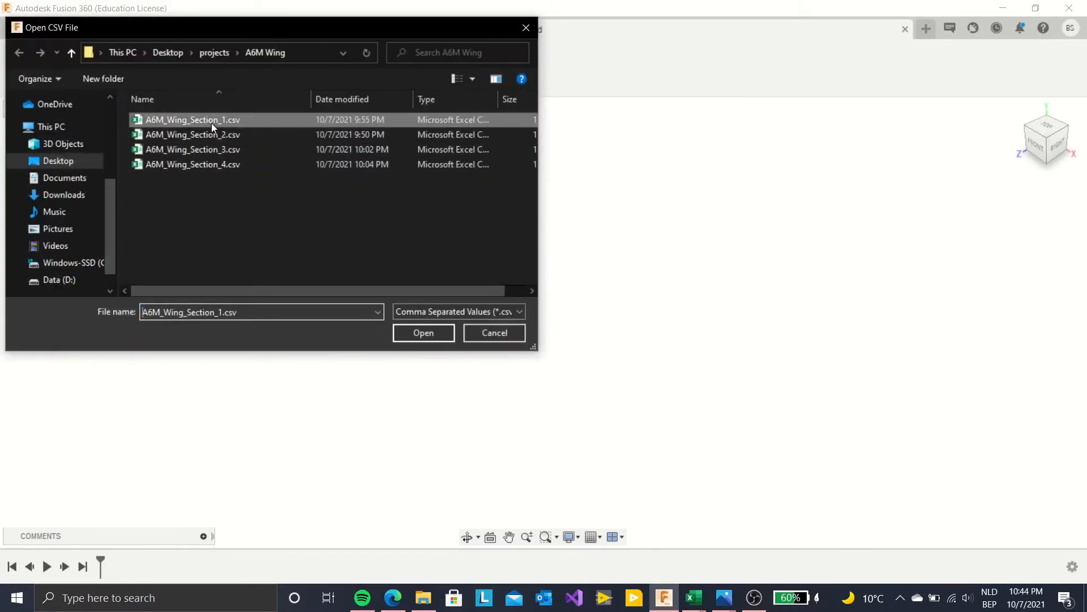
pyautogui.click(448, 332)
pyautogui.scroll(-6, 522, 333)
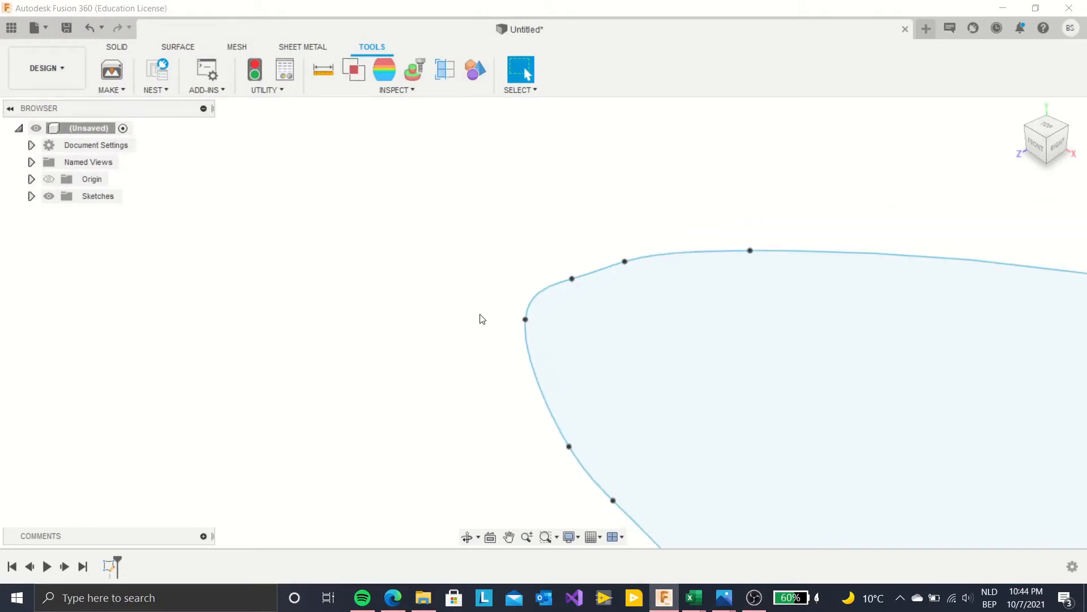
pyautogui.scroll(-3, 481, 318)
pyautogui.keyDown('shift'); pyautogui.moveTo(483, 316); pyautogui.dragTo(486, 320, button='middle'); pyautogui.keyUp('shift')
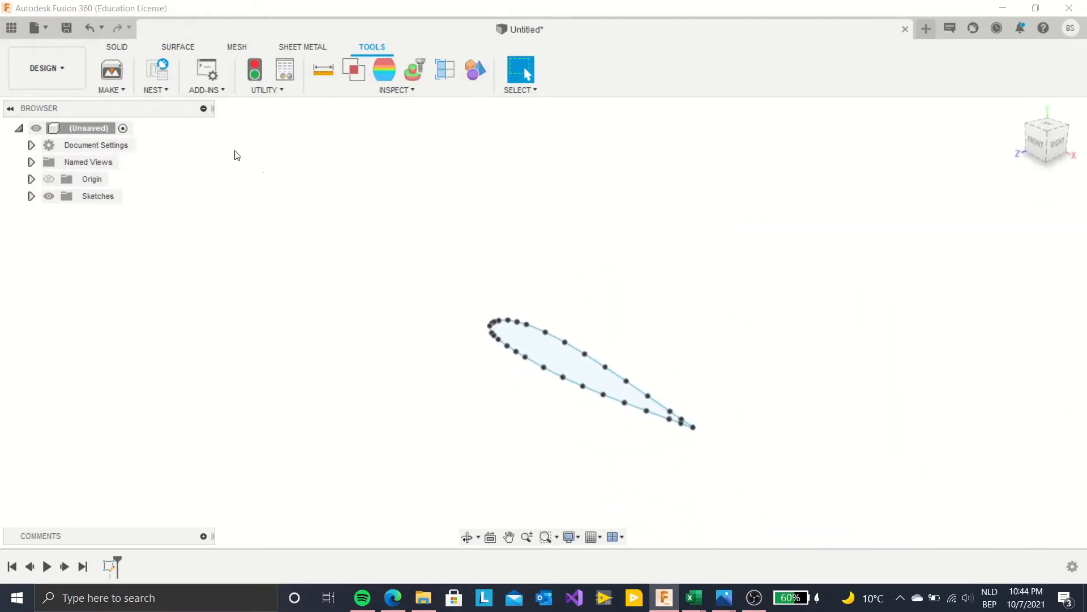
# - Run the ImportSplineCSV script again to import the second wing section from A6M_Wing_Section_2.csv
pyautogui.click(215, 91)
pyautogui.click(237, 105)
pyautogui.scroll(-2, 609, 213)
pyautogui.click(589, 178)
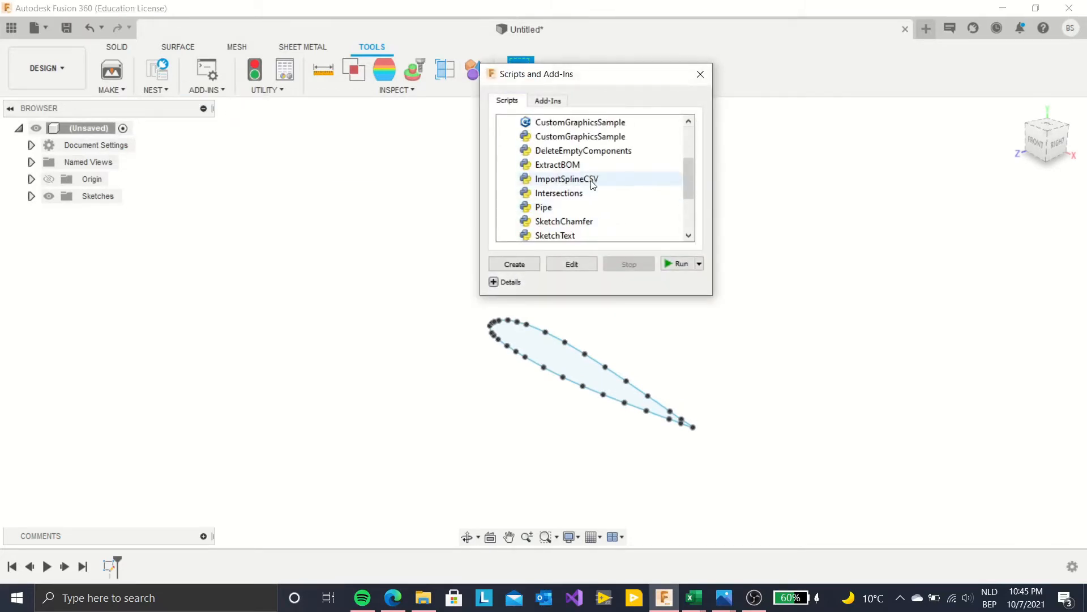
pyautogui.click(682, 263)
pyautogui.click(231, 137)
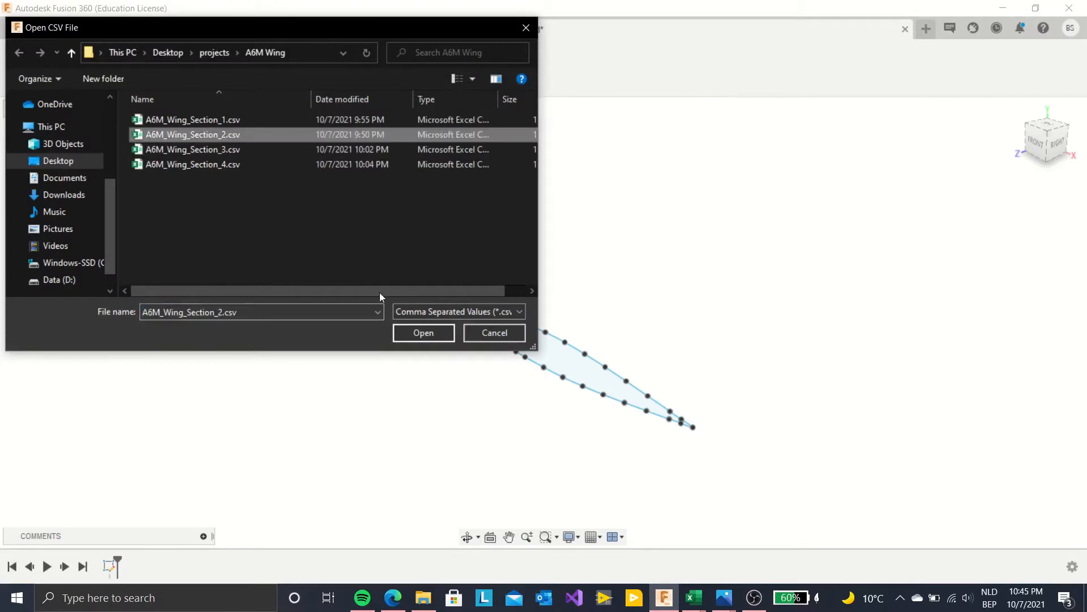
pyautogui.click(416, 333)
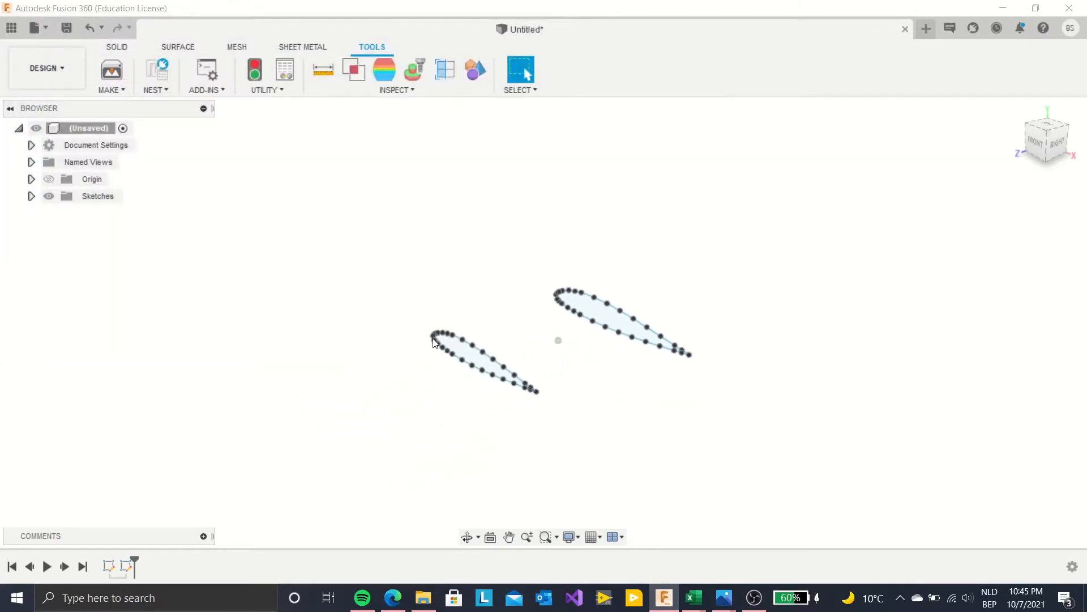
# - Import the third wing section from A6M_Wing_Section_3.csv with the ImportSplineCSV script
pyautogui.click(213, 90)
pyautogui.click(230, 107)
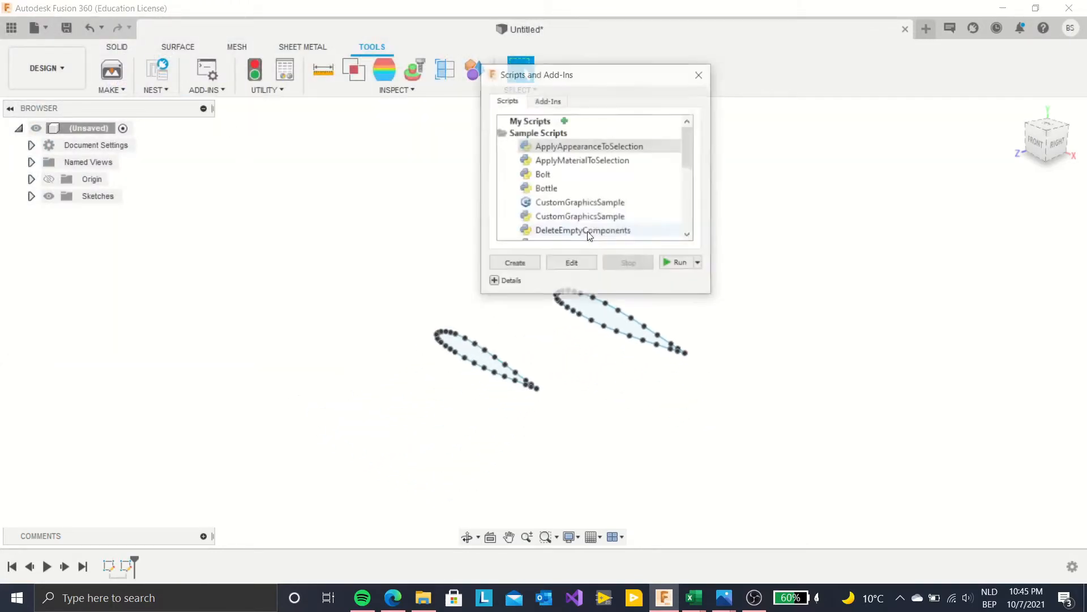
pyautogui.scroll(-3, 588, 200)
pyautogui.click(567, 179)
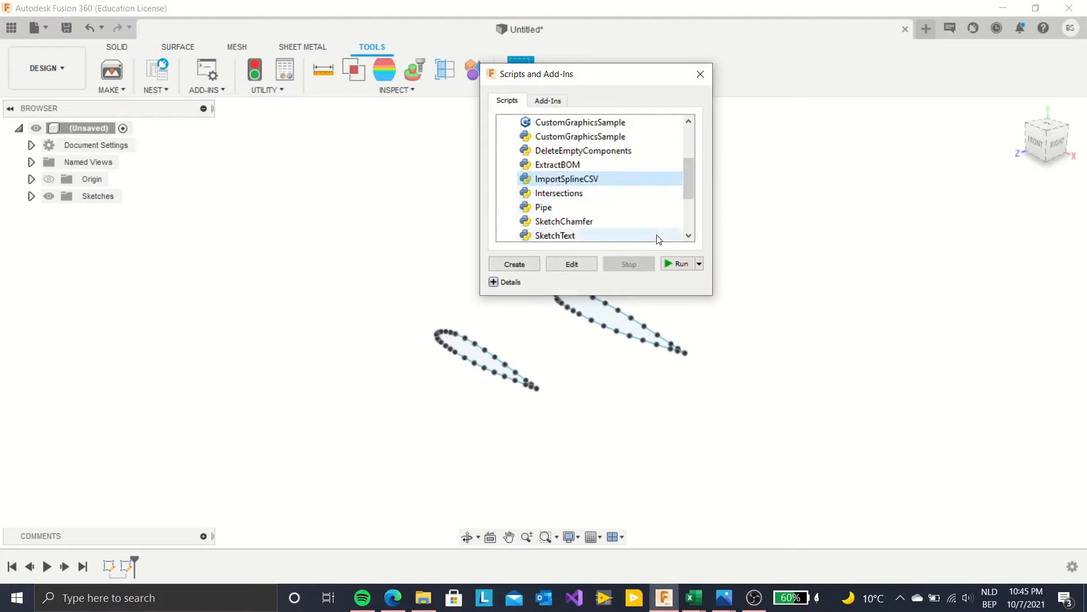
pyautogui.click(677, 264)
pyautogui.click(250, 149)
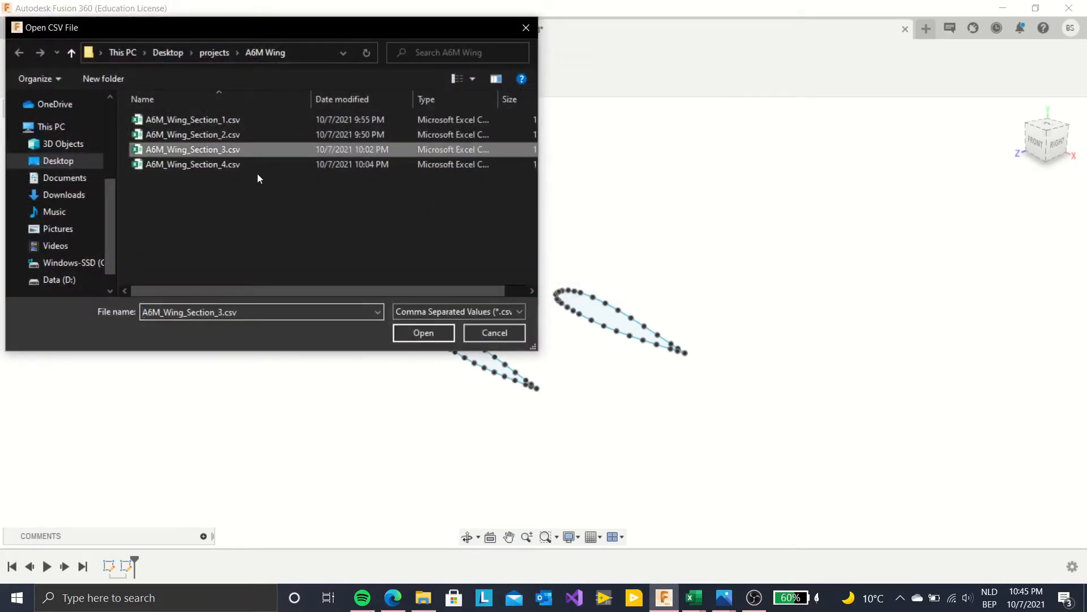
pyautogui.click(412, 325)
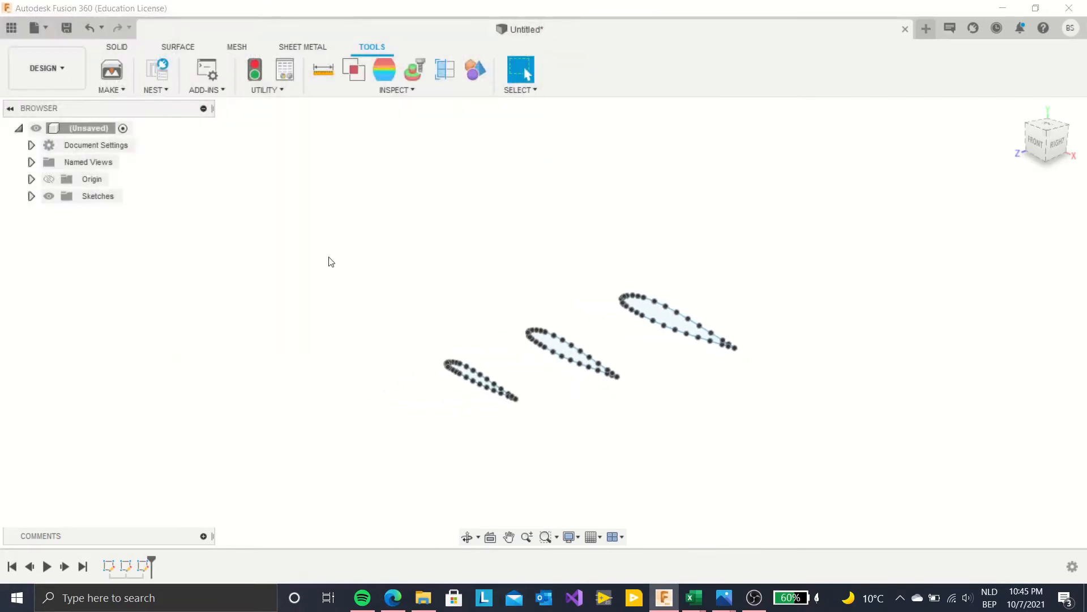
# - Import the fourth wing section from A6M_Wing_Section_4.csv with the ImportSplineCSV script
pyautogui.click(215, 92)
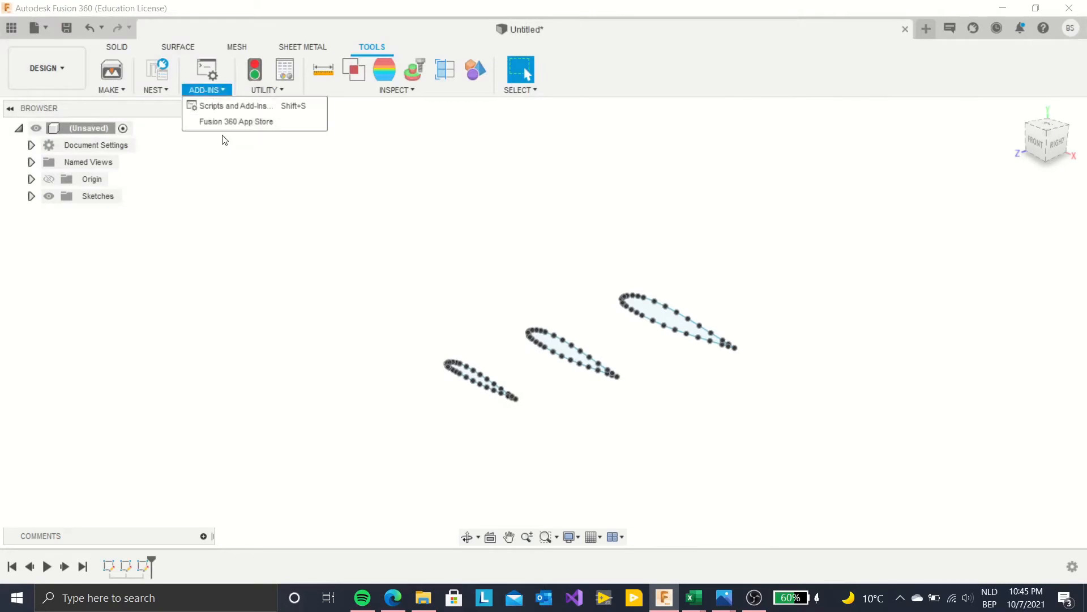
pyautogui.click(231, 105)
pyautogui.click(612, 179)
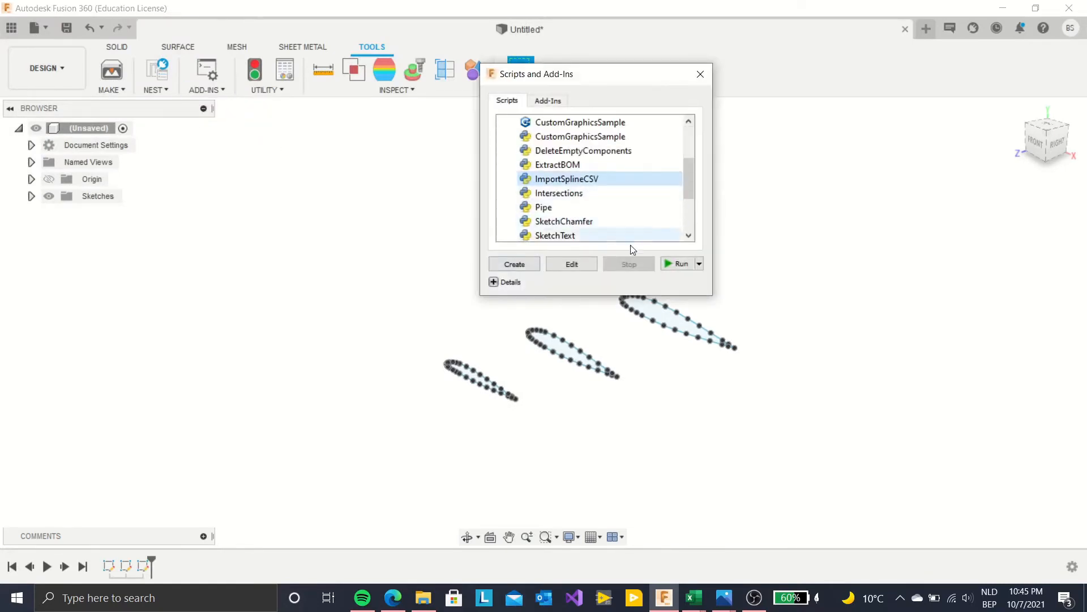
pyautogui.click(679, 263)
pyautogui.click(192, 163)
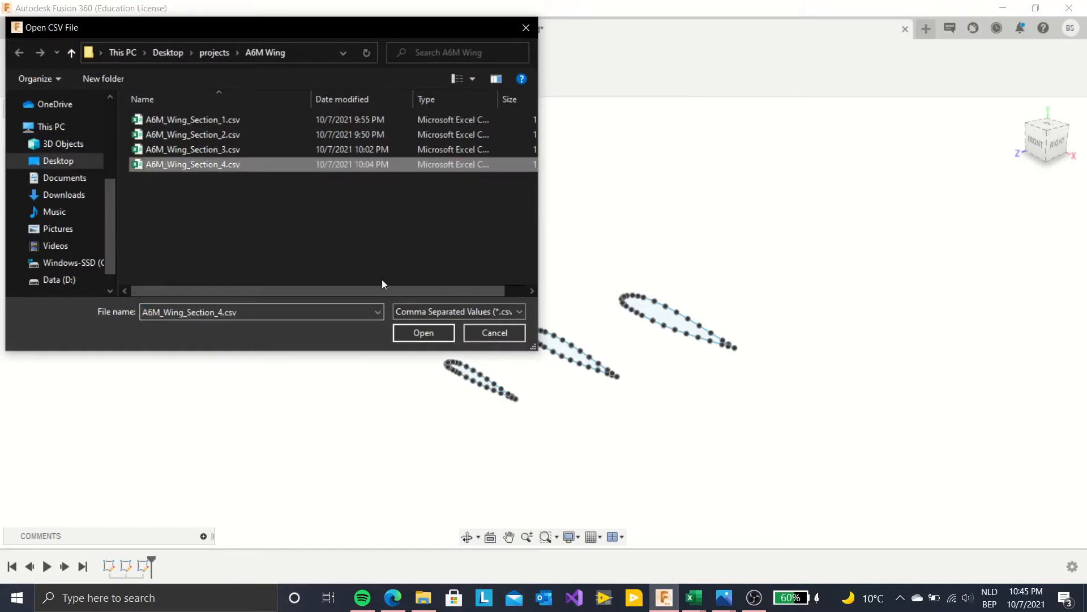
pyautogui.click(420, 333)
pyautogui.keyDown('shift'); pyautogui.moveTo(484, 341); pyautogui.dragTo(486, 341, button='middle'); pyautogui.keyUp('shift')
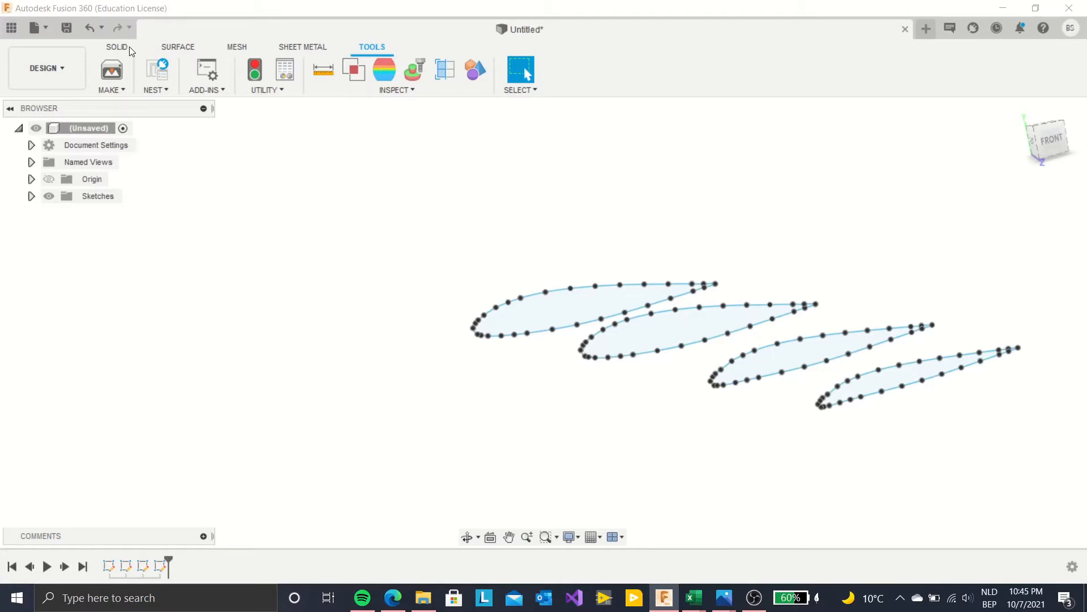
# - Loft a new solid body through the four airfoil profiles in order from the largest section to the smallest
pyautogui.click(129, 46)
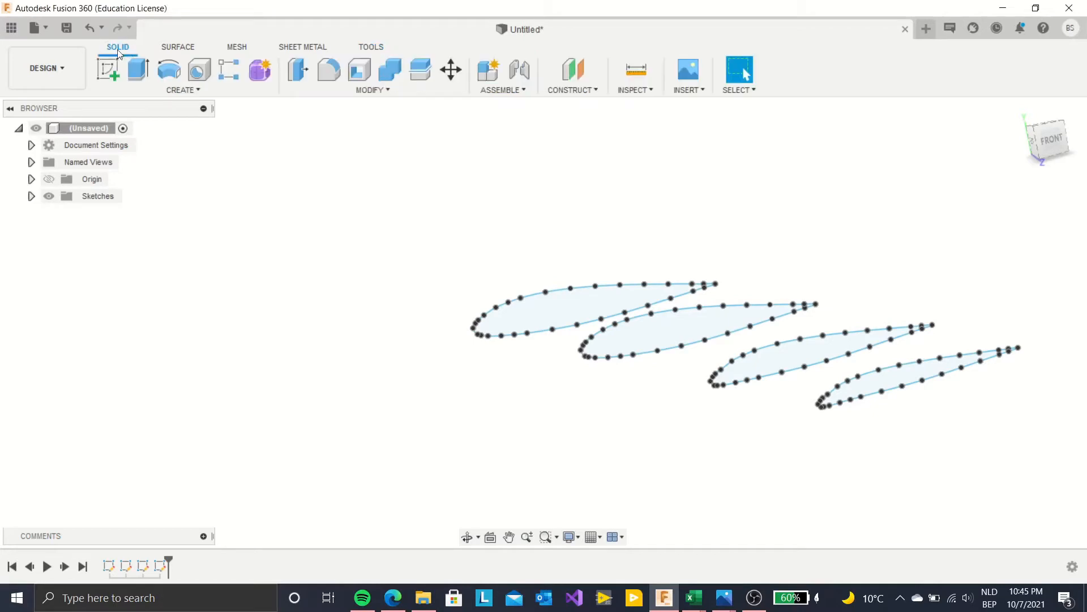
pyautogui.click(185, 88)
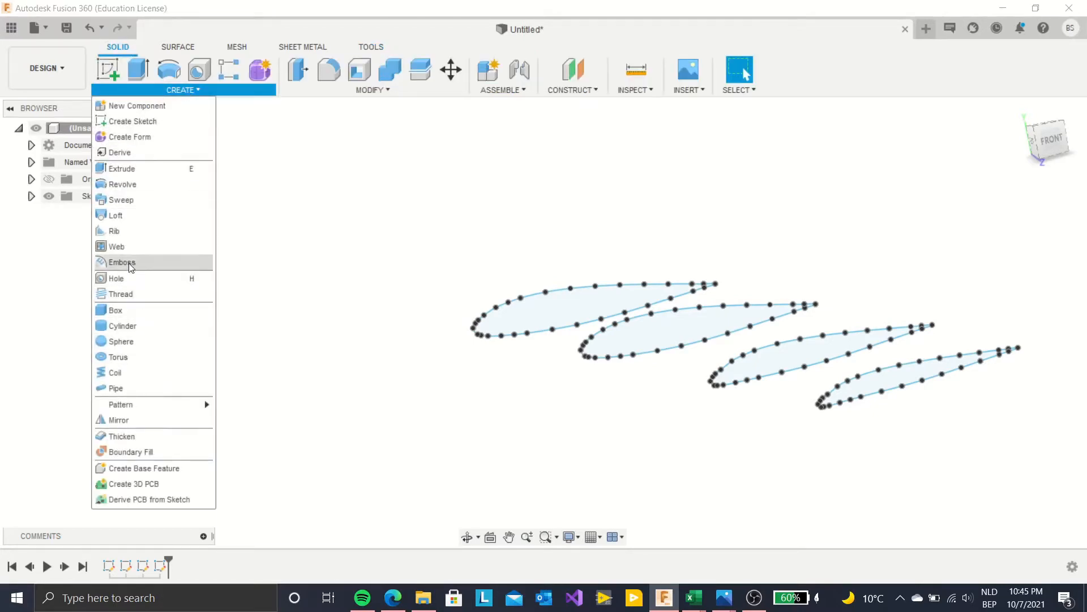
pyautogui.click(120, 218)
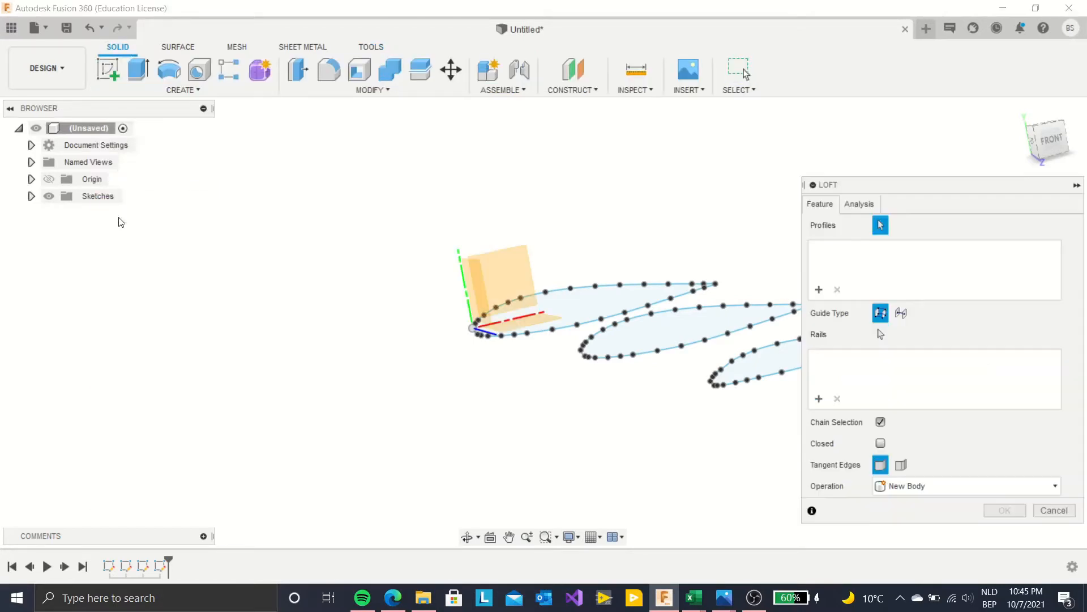
pyautogui.click(593, 308)
pyautogui.scroll(-2, 592, 305)
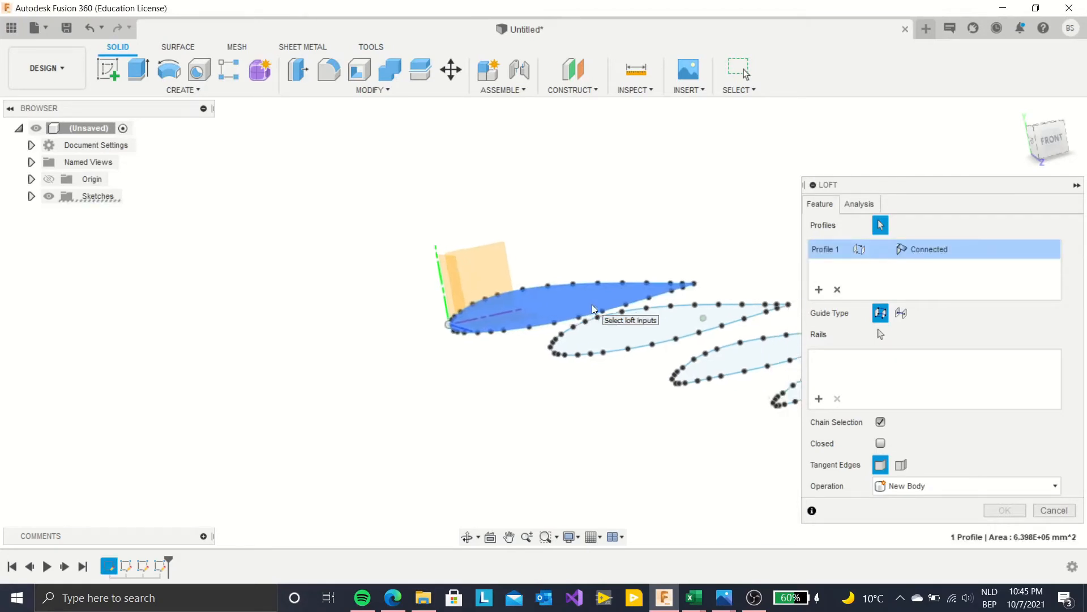
pyautogui.click(548, 320)
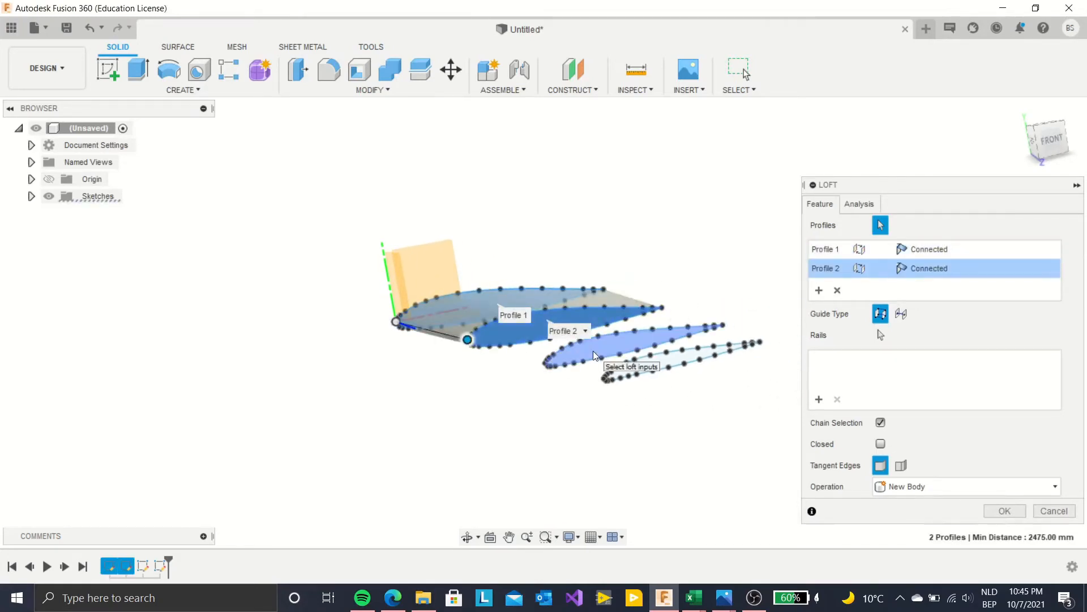
pyautogui.click(593, 351)
pyautogui.click(646, 364)
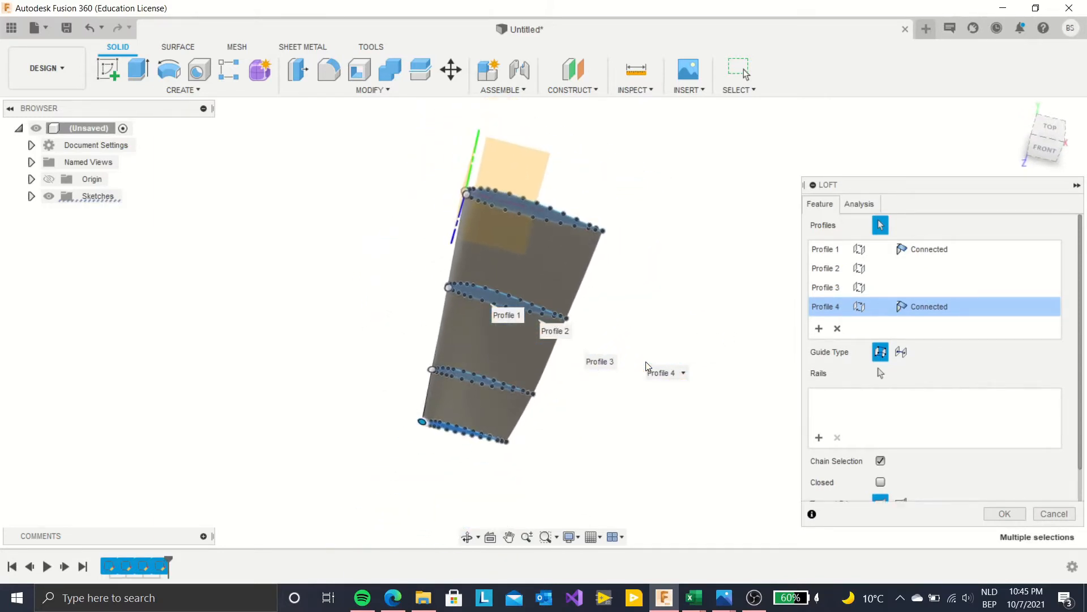
pyautogui.click(1003, 513)
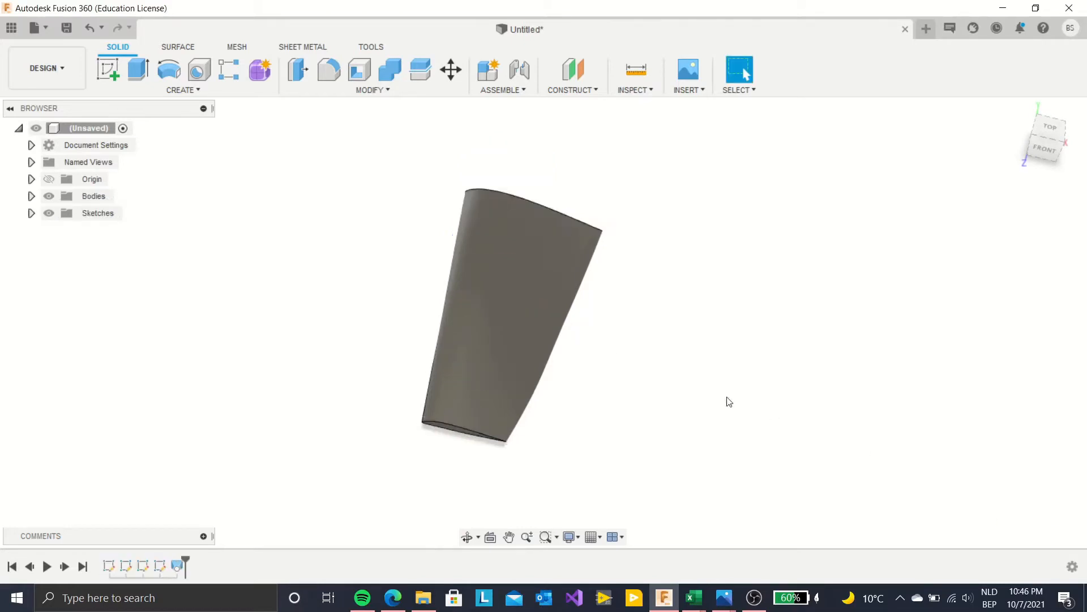
pyautogui.click(1003, 514)
# - Assign the physical material Aluminum 1100-H18 from the Fusion 360 Material Library to the lofted wing body
pyautogui.keyDown('shift'); pyautogui.moveTo(716, 395); pyautogui.dragTo(716, 394, button='middle'); pyautogui.keyUp('shift')
pyautogui.scroll(4, 716, 394)
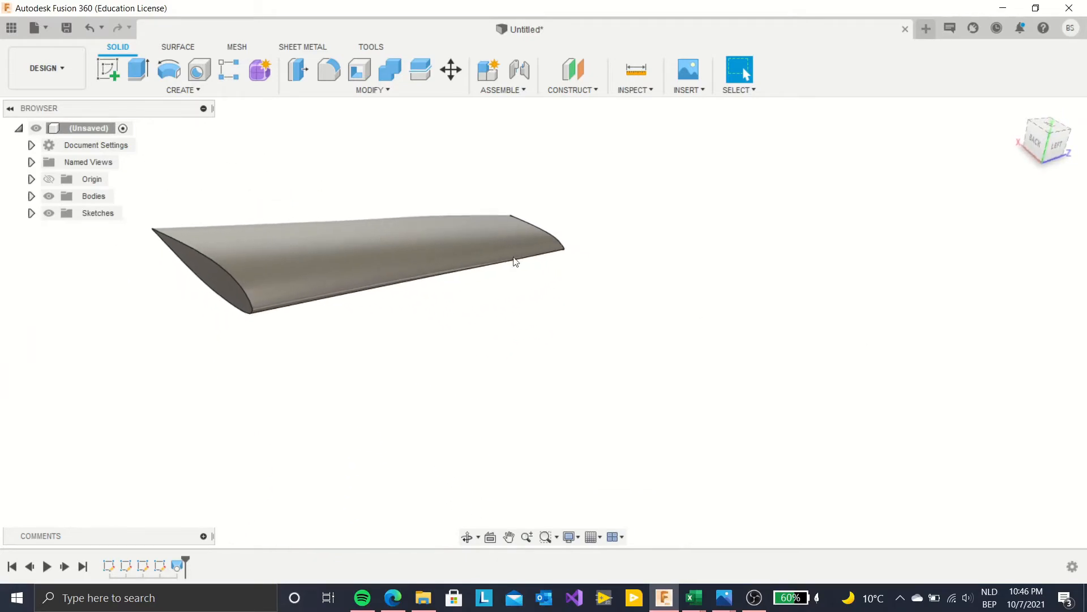
pyautogui.click(31, 196)
pyautogui.rightClick(106, 213)
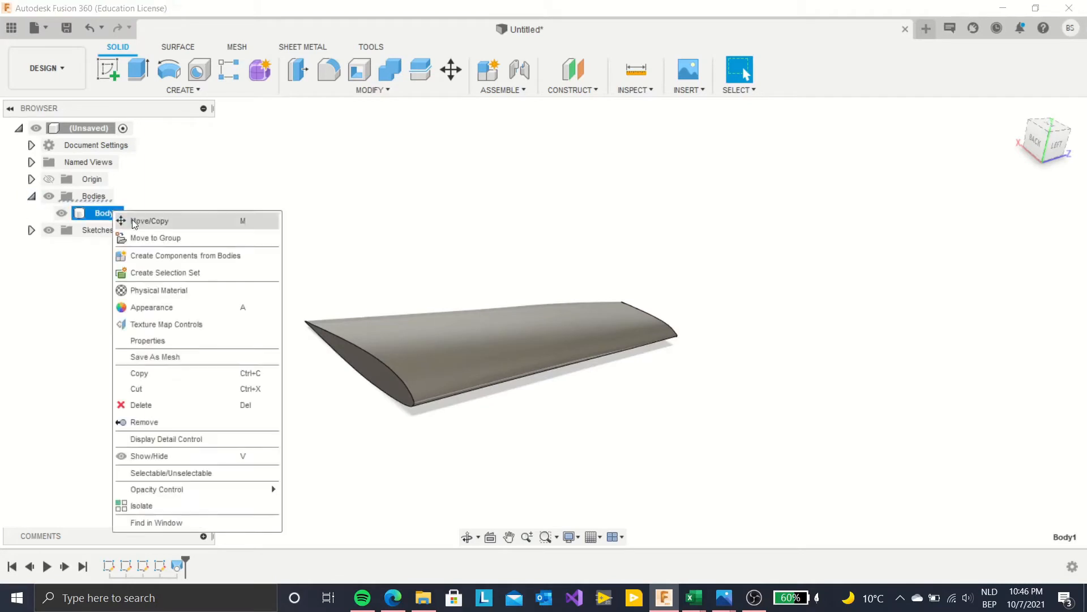
pyautogui.click(579, 380)
pyautogui.scroll(-3, 909, 403)
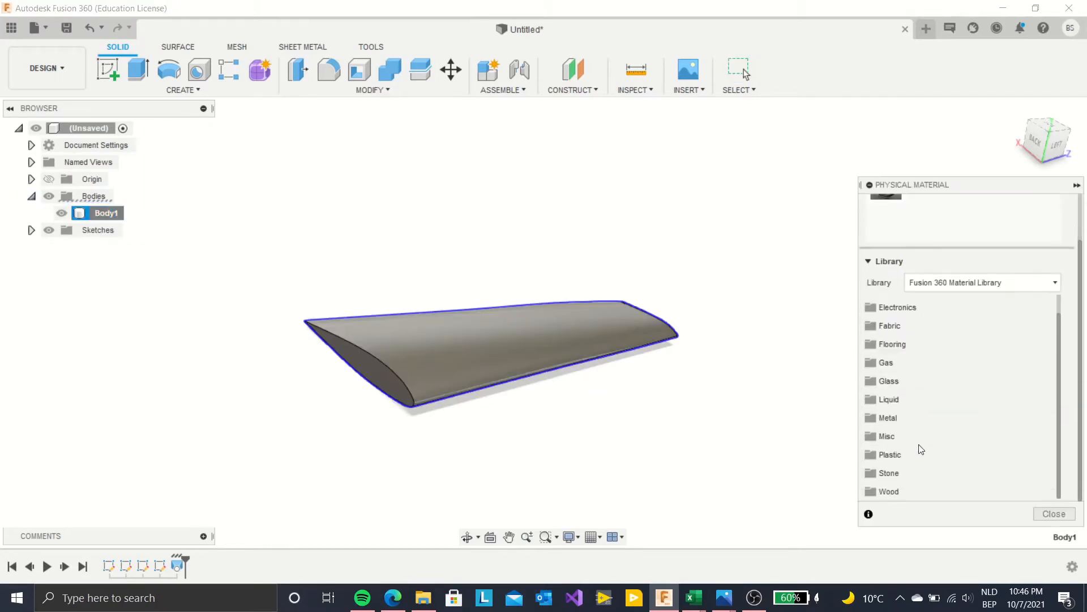
pyautogui.click(904, 425)
pyautogui.scroll(-4, 956, 441)
pyautogui.scroll(-2, 957, 441)
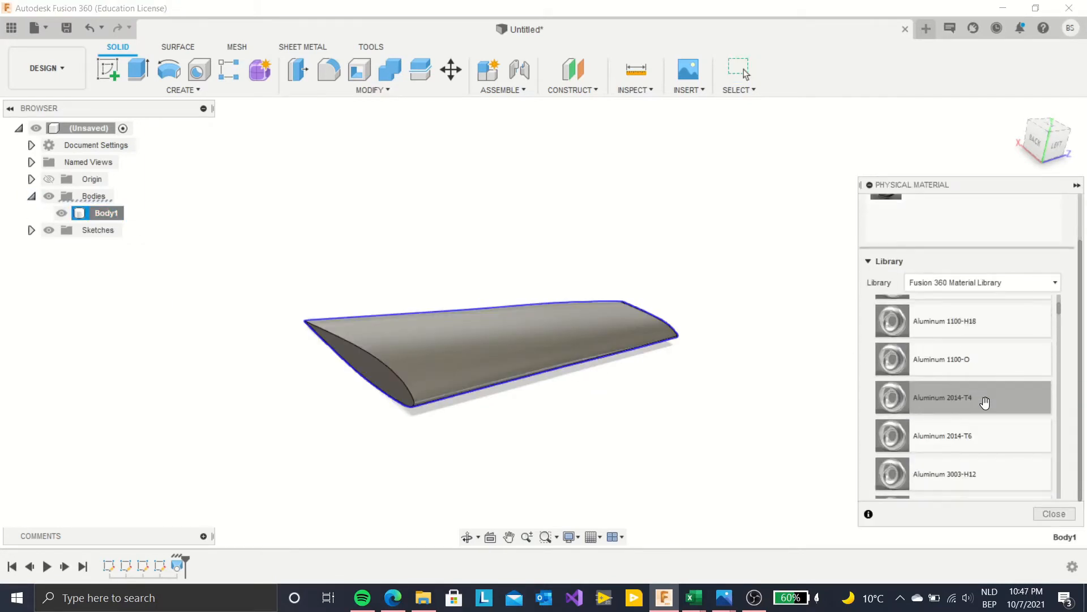
pyautogui.scroll(1, 992, 419)
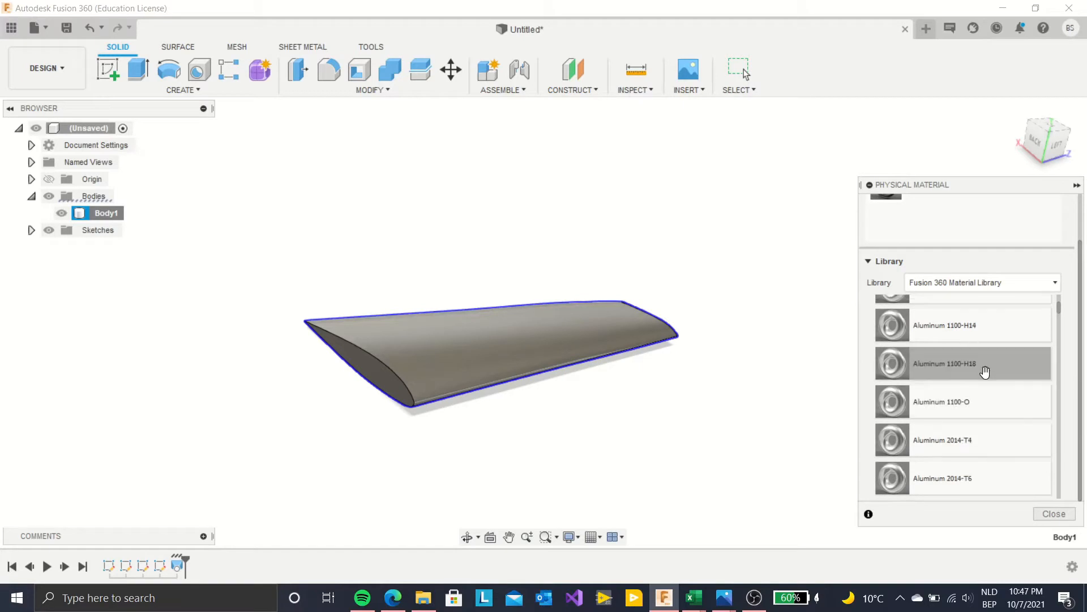
pyautogui.moveTo(984, 371); pyautogui.dragTo(510, 359)
pyautogui.click(1054, 513)
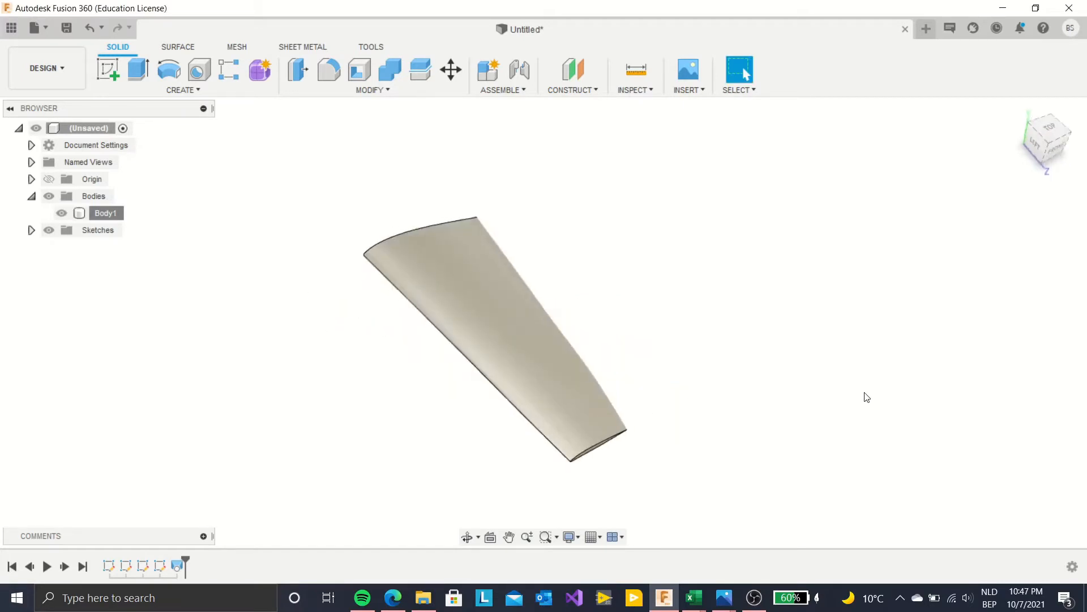
# - Save the design as A6M_WING_LOFT in the COURSES folder of the FUSION_360_EUROAVIA_WORKSHOP project
pyautogui.hotkey('ctrl', 's')
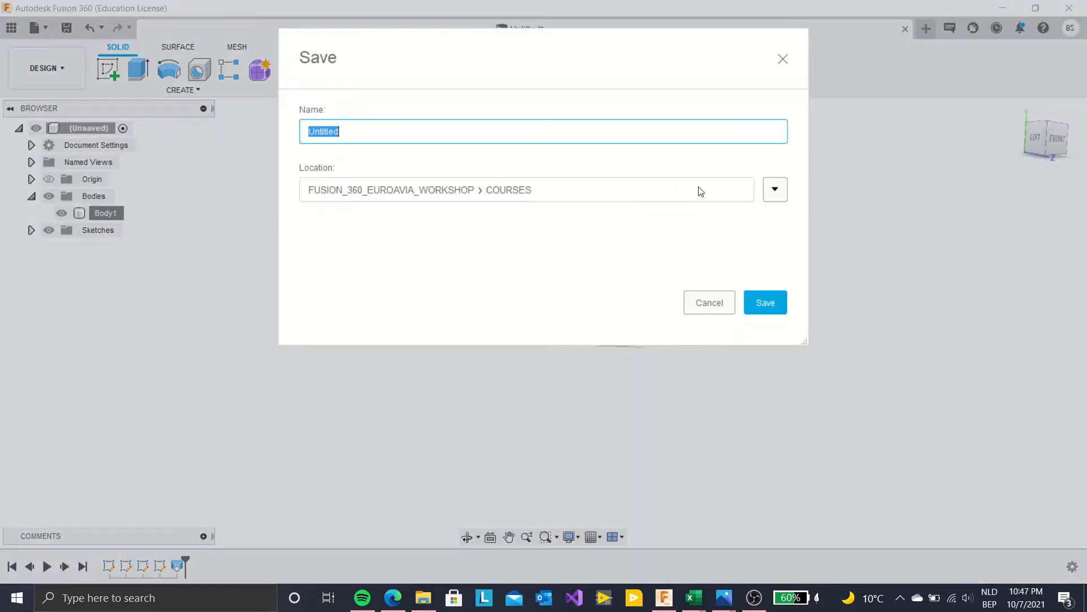
pyautogui.write('A6M_WING_LOFT')
pyautogui.press('Return')
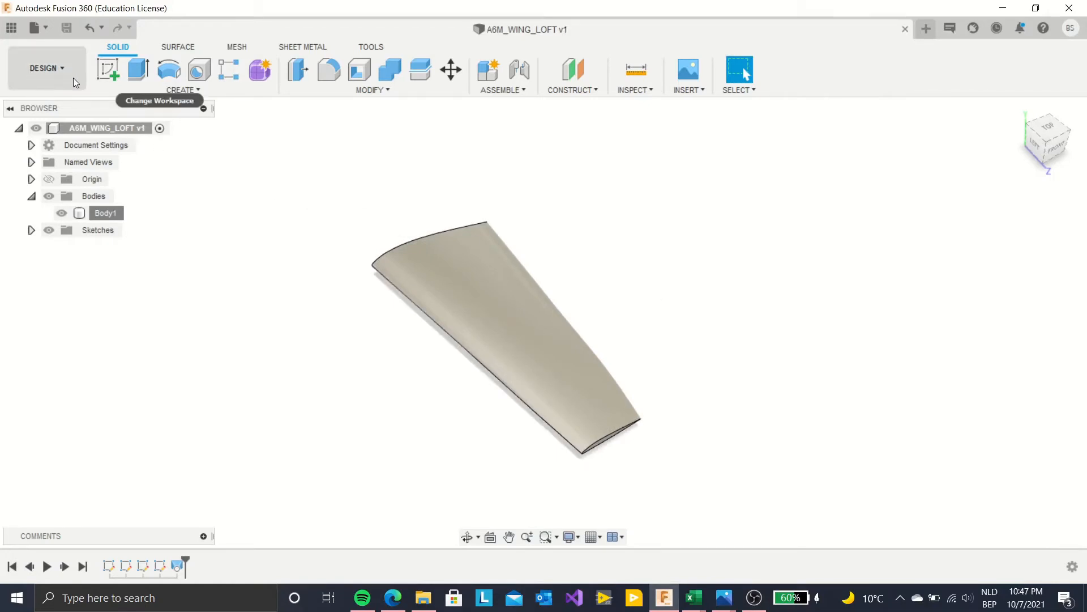
# - Open the Renard_R36_1_72 design from the Scale 1_72 folder inside the project's Renard_R36 folder
pyautogui.click(12, 27)
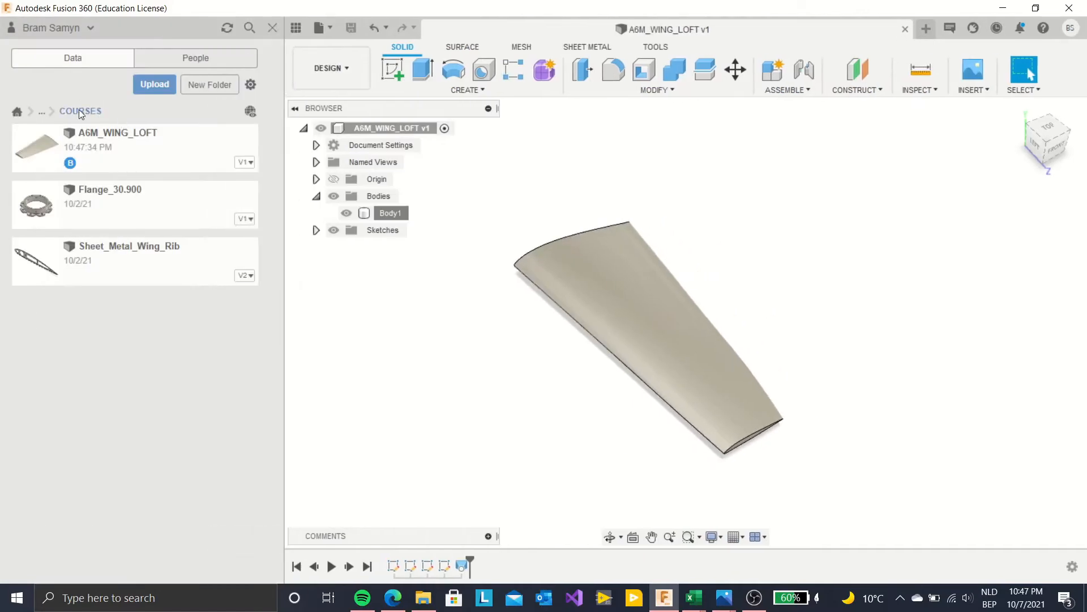
pyautogui.click(41, 111)
pyautogui.click(93, 134)
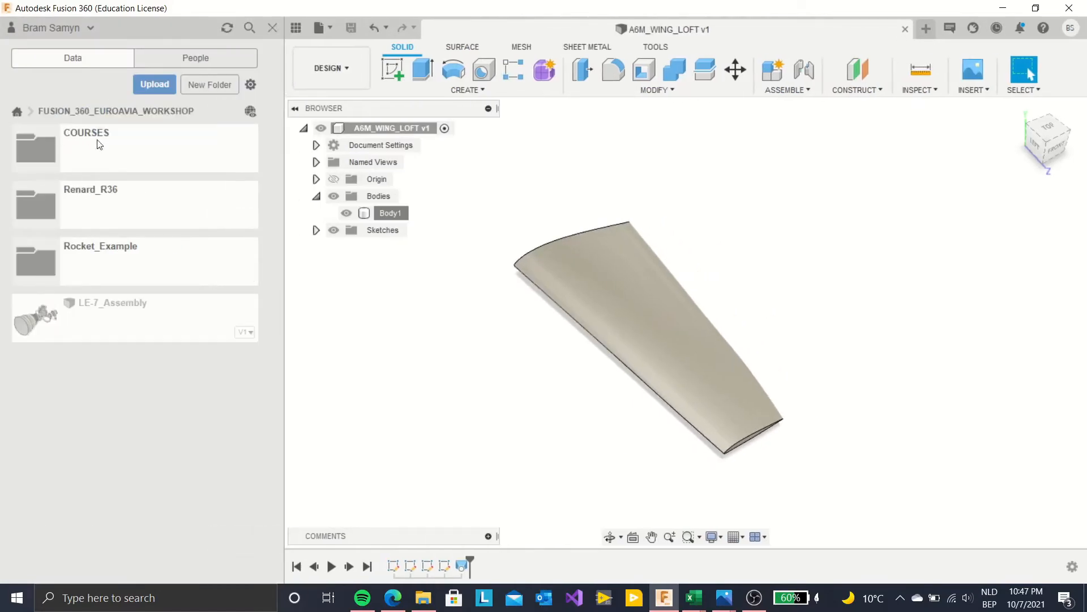
pyautogui.click(104, 191)
pyautogui.doubleClick(101, 152)
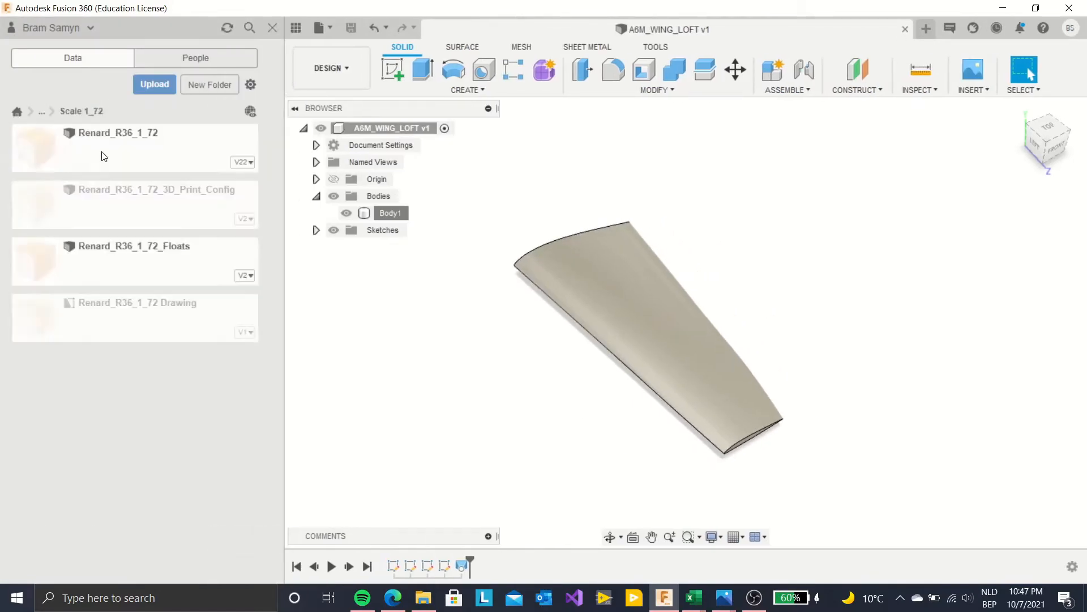
pyautogui.doubleClick(107, 156)
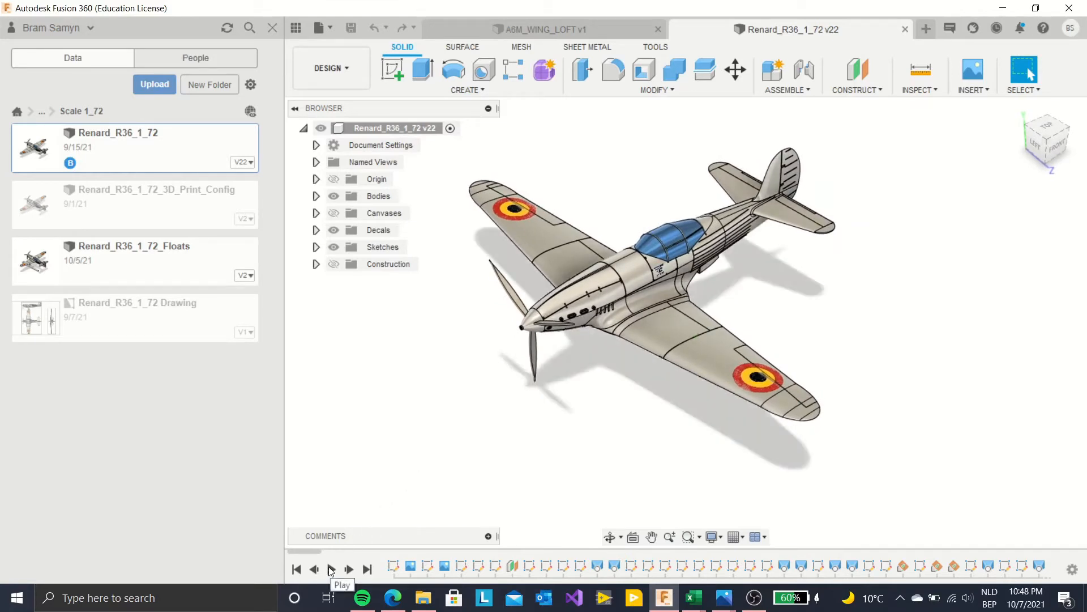
# - Show the aircraft's construction geometry and reference canvases to view them over the model, and hide both again
pyautogui.click(333, 264)
pyautogui.click(333, 213)
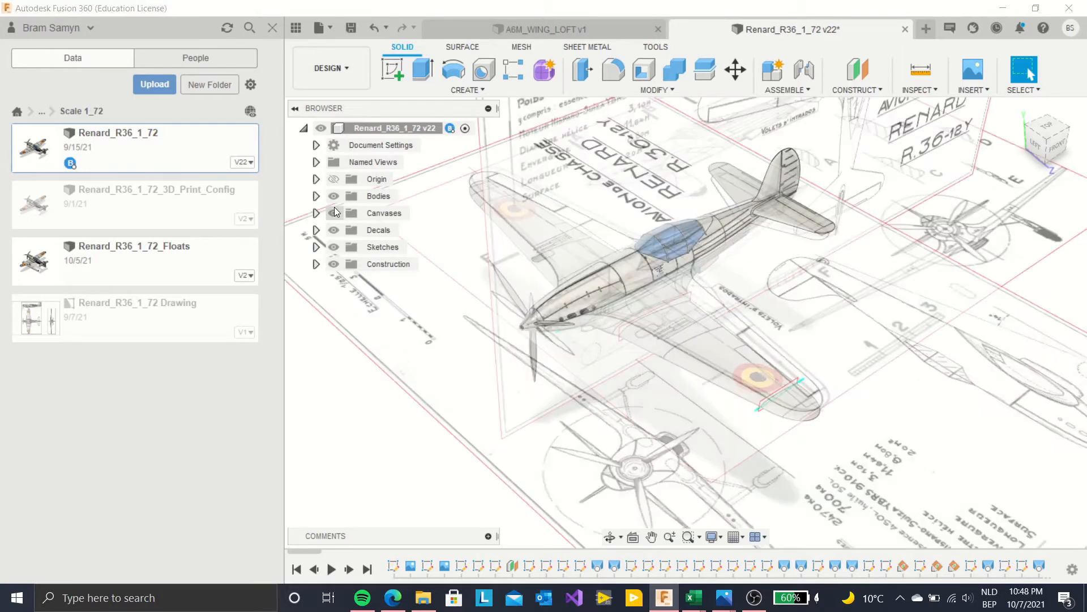
pyautogui.click(334, 213)
pyautogui.click(333, 263)
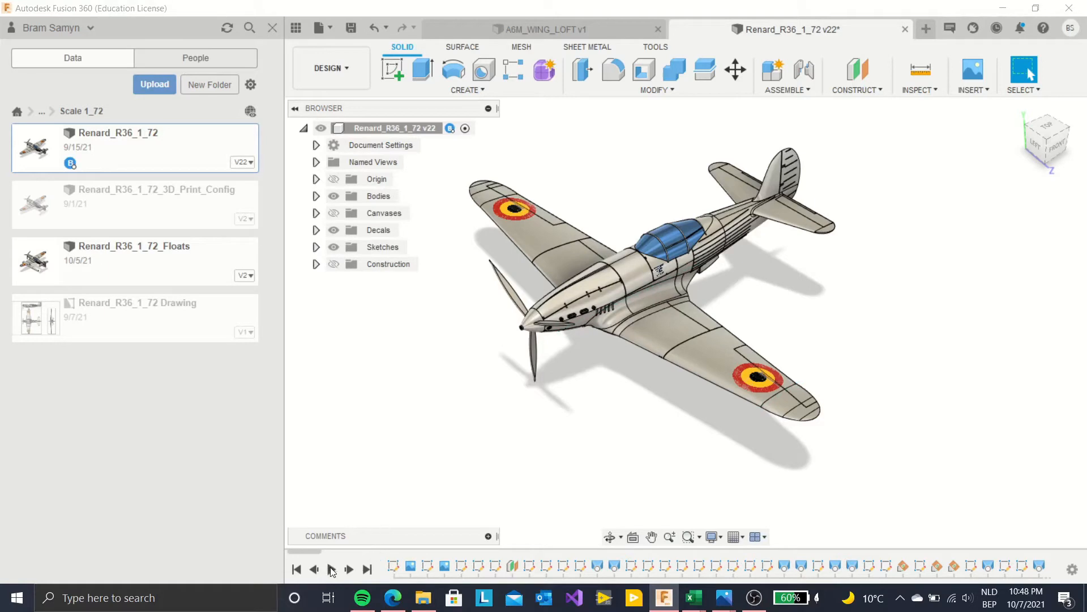
# - Play back the aircraft's full modelling history with the file browser hidden, and view the finished model from the front
pyautogui.click(332, 569)
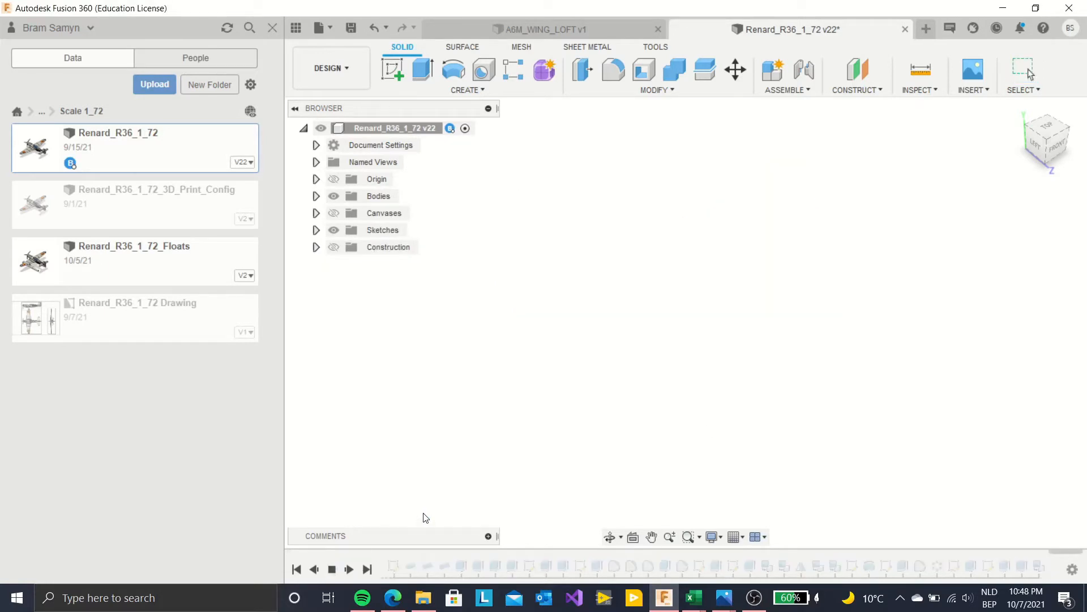
pyautogui.click(273, 28)
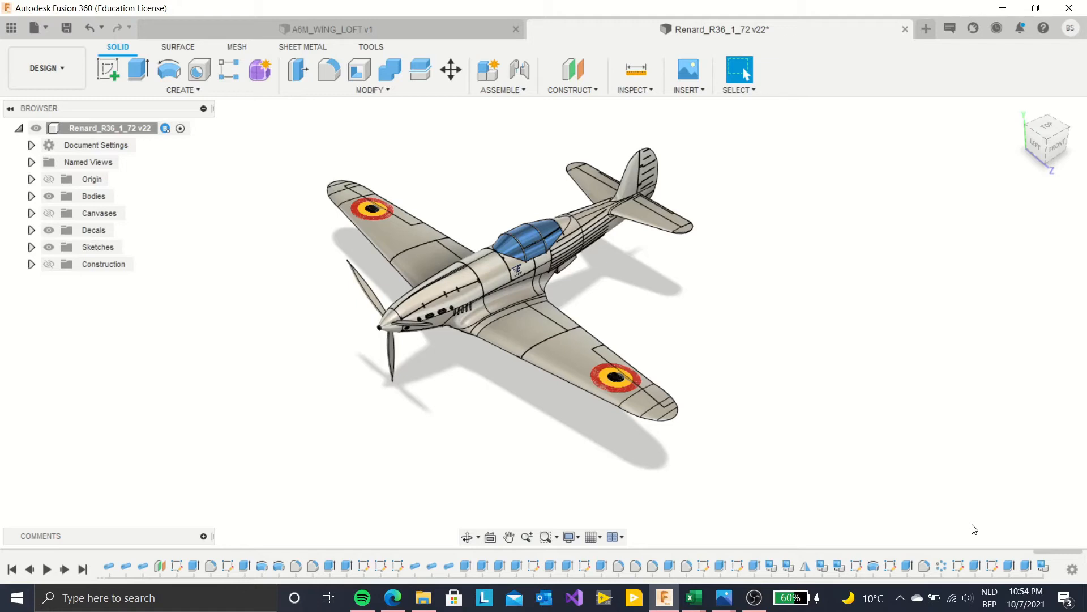
pyautogui.keyDown('shift'); pyautogui.moveTo(737, 376); pyautogui.dragTo(742, 272, button='middle'); pyautogui.keyUp('shift')
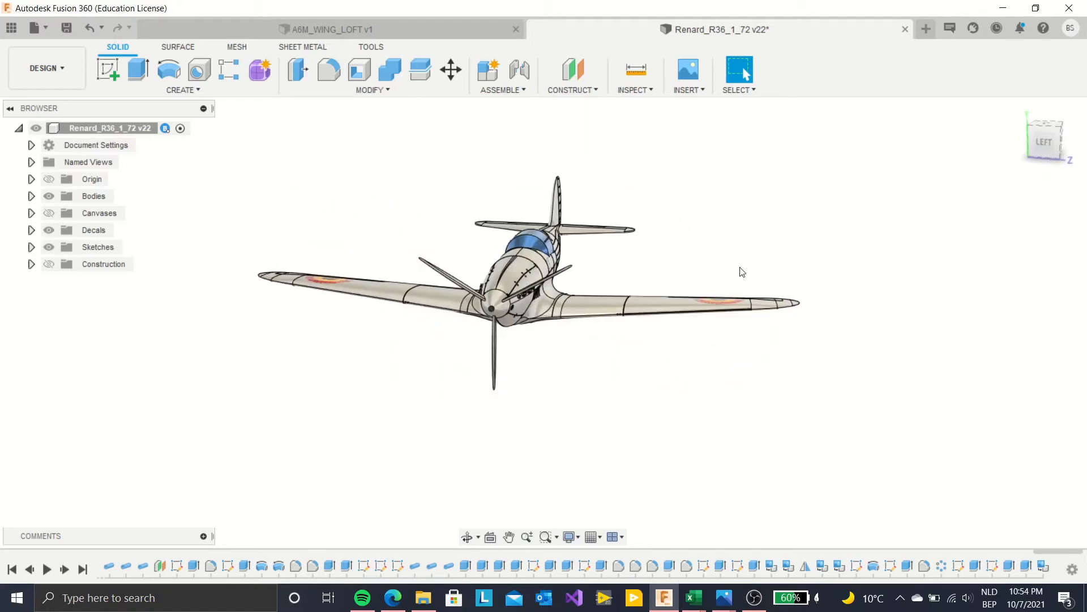
# - Create a new design and import the airfoil spline from A6M_Wing_Section_1.csv with the ImportSplineCSV script
pyautogui.click(926, 29)
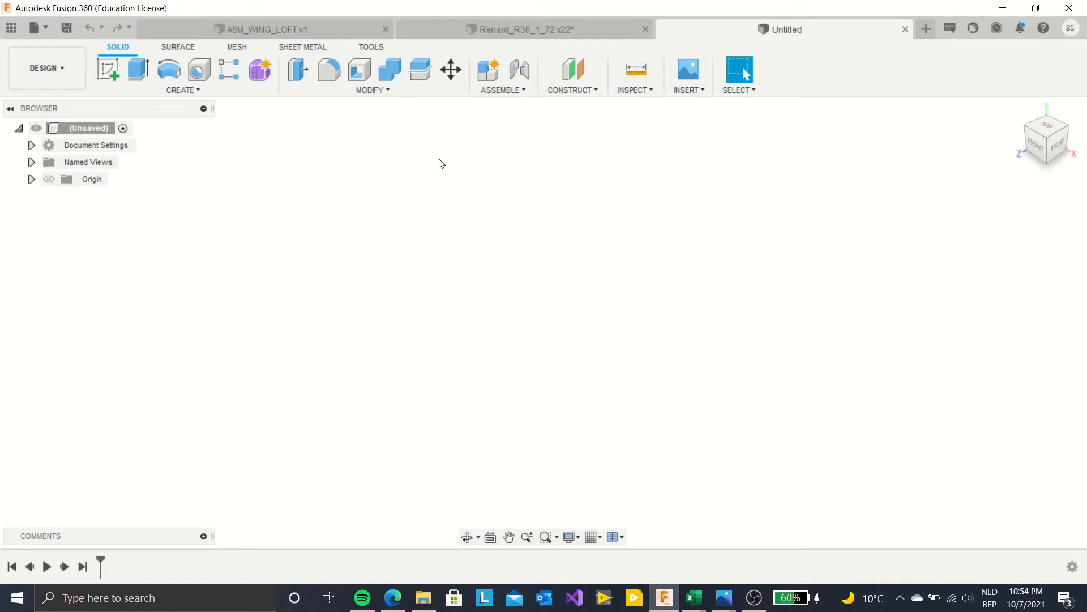
pyautogui.click(371, 47)
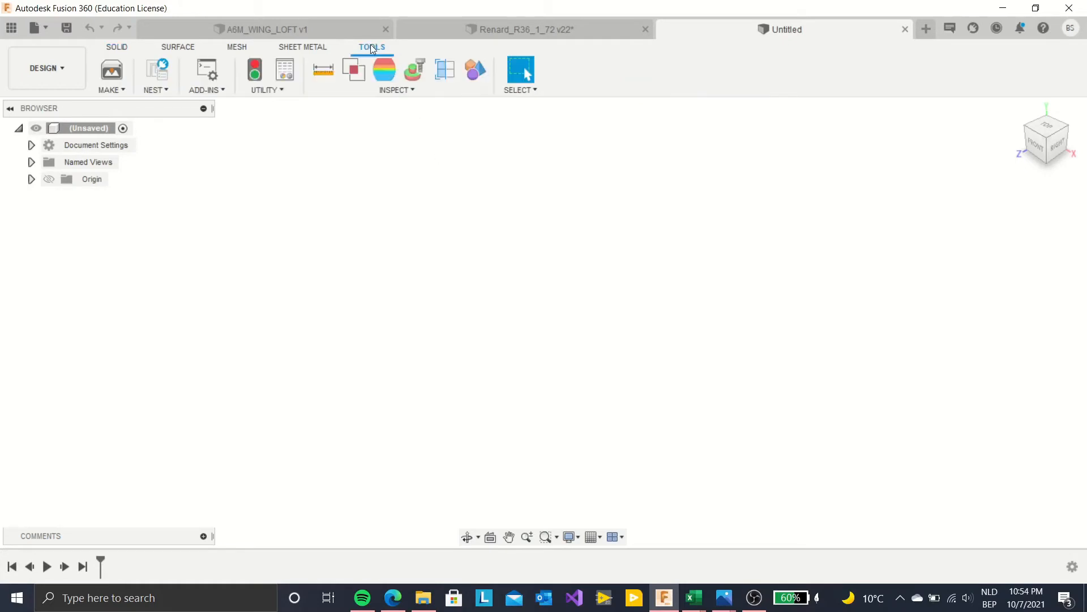
pyautogui.click(211, 90)
pyautogui.click(232, 105)
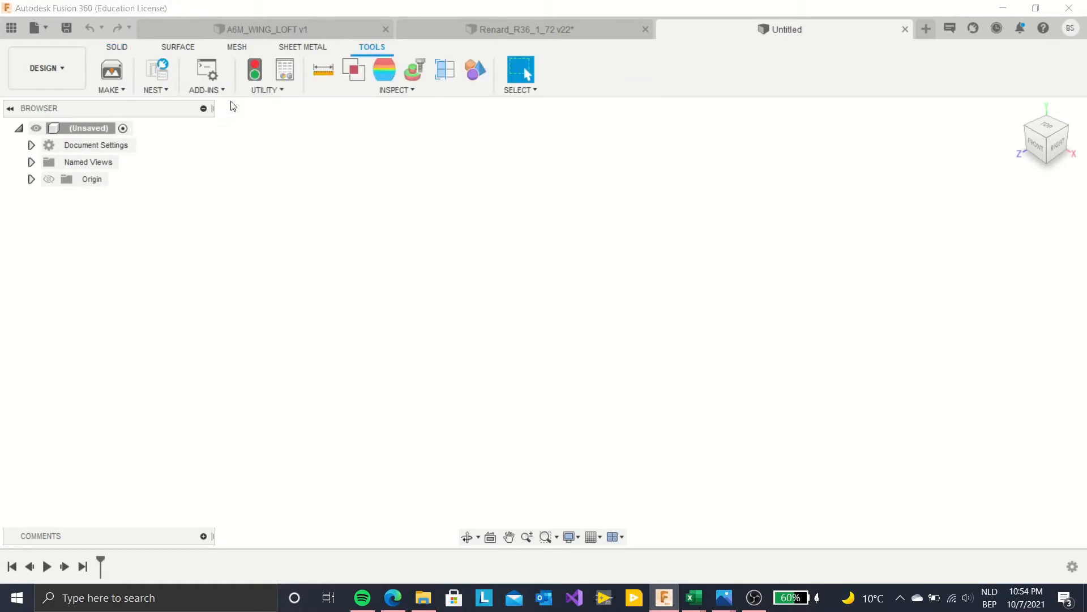
pyautogui.scroll(-2, 600, 214)
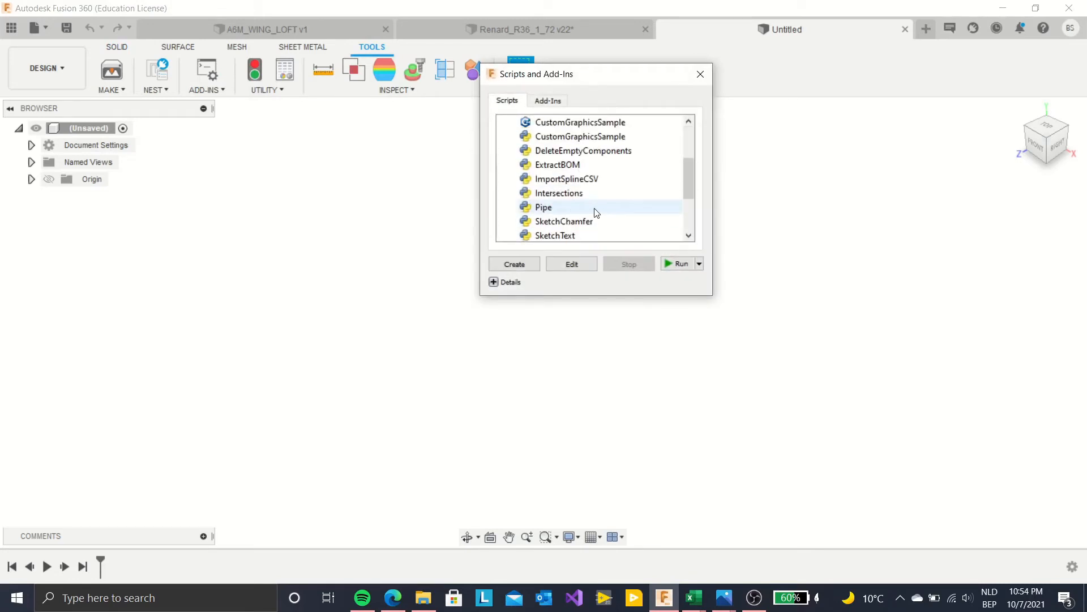
pyautogui.click(569, 179)
pyautogui.click(678, 264)
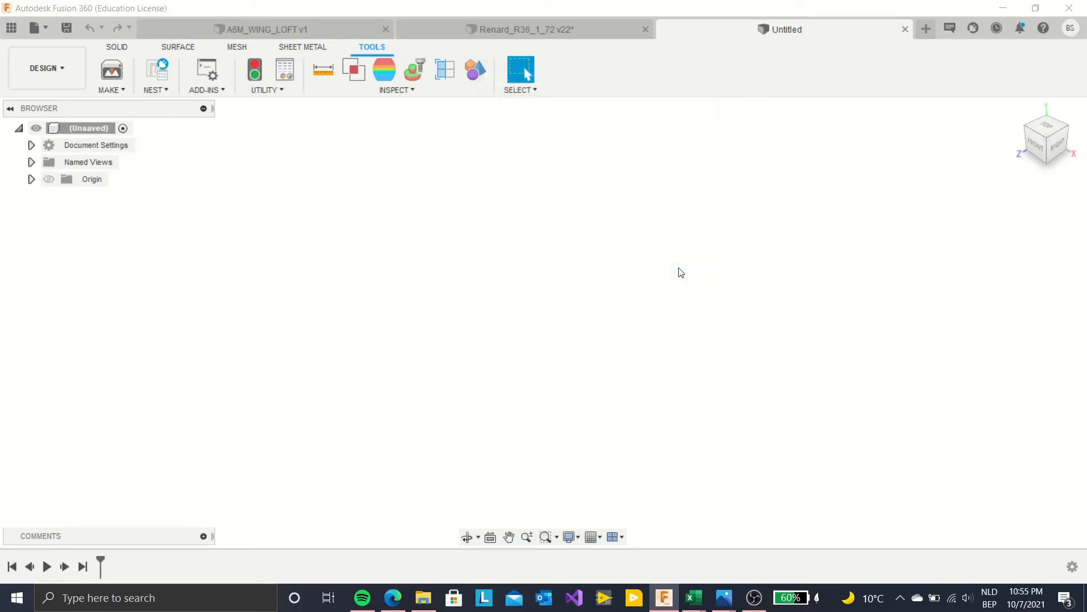
pyautogui.click(215, 119)
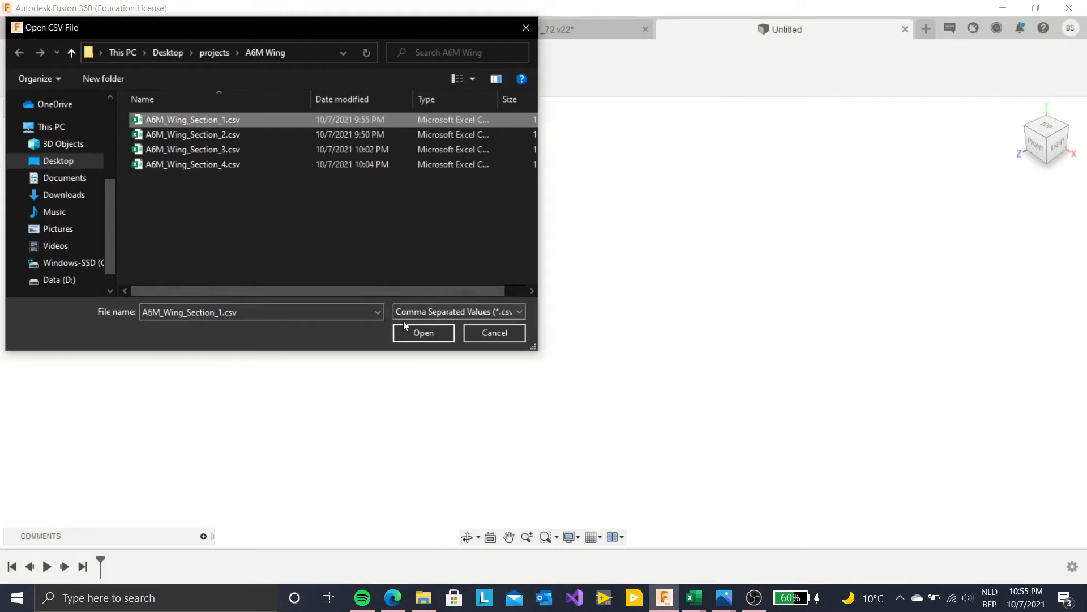
pyautogui.click(414, 329)
pyautogui.scroll(-10, 416, 334)
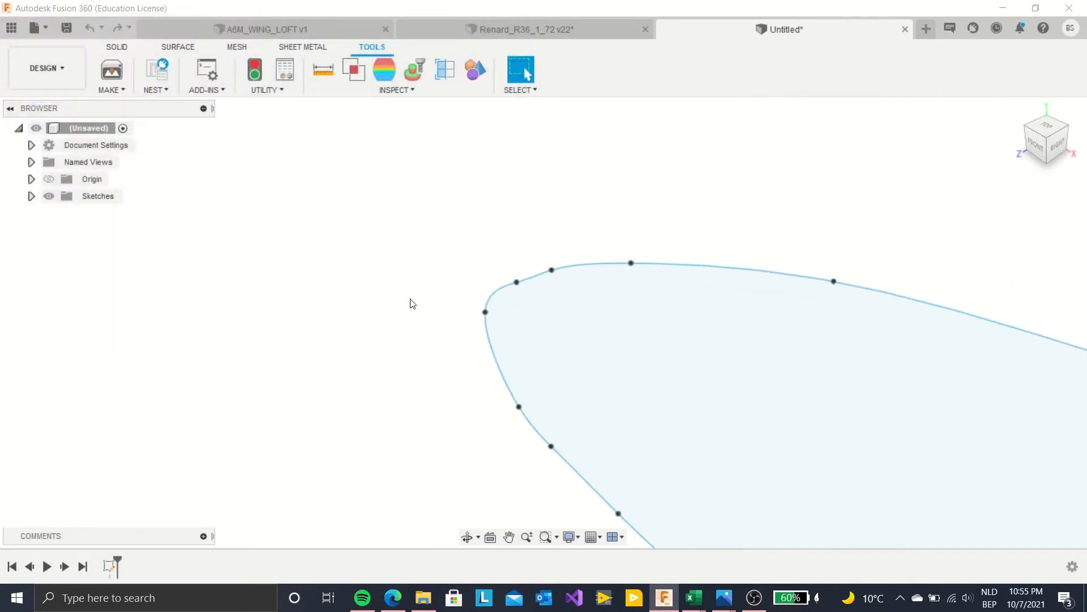
pyautogui.scroll(-3, 417, 265)
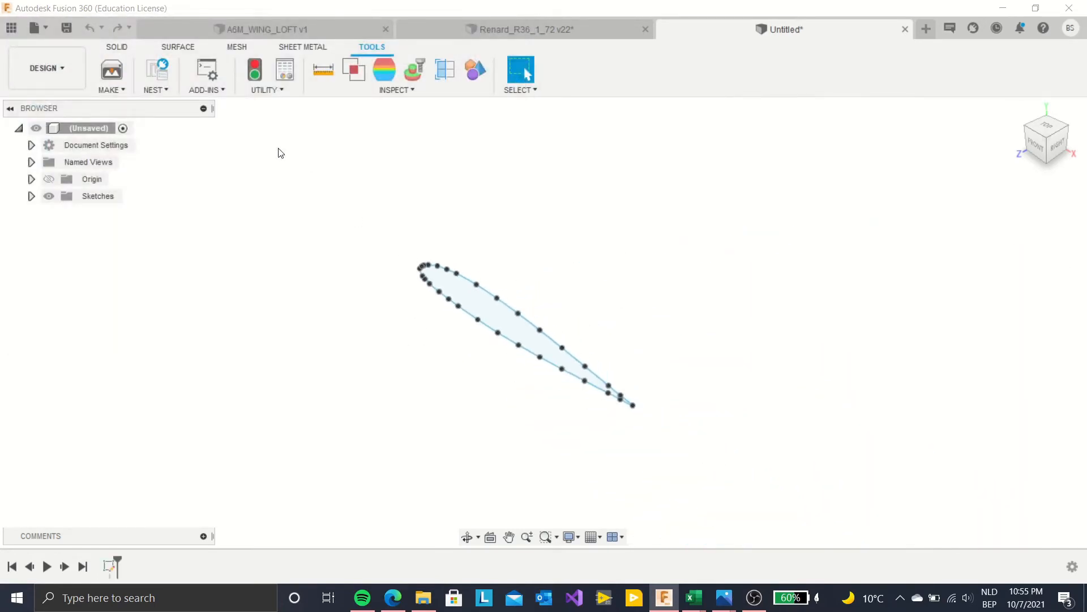
# - Import the airfoil spline from A6M_Wing_Section_4.csv with the ImportSplineCSV script
pyautogui.click(207, 85)
pyautogui.click(222, 108)
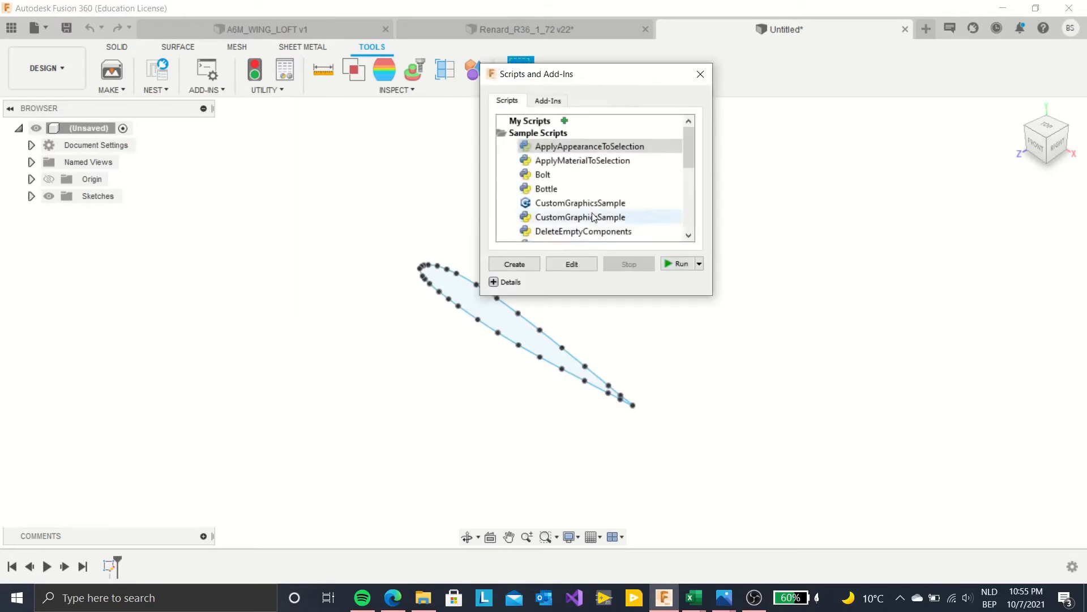
pyautogui.scroll(-2, 589, 192)
pyautogui.click(560, 179)
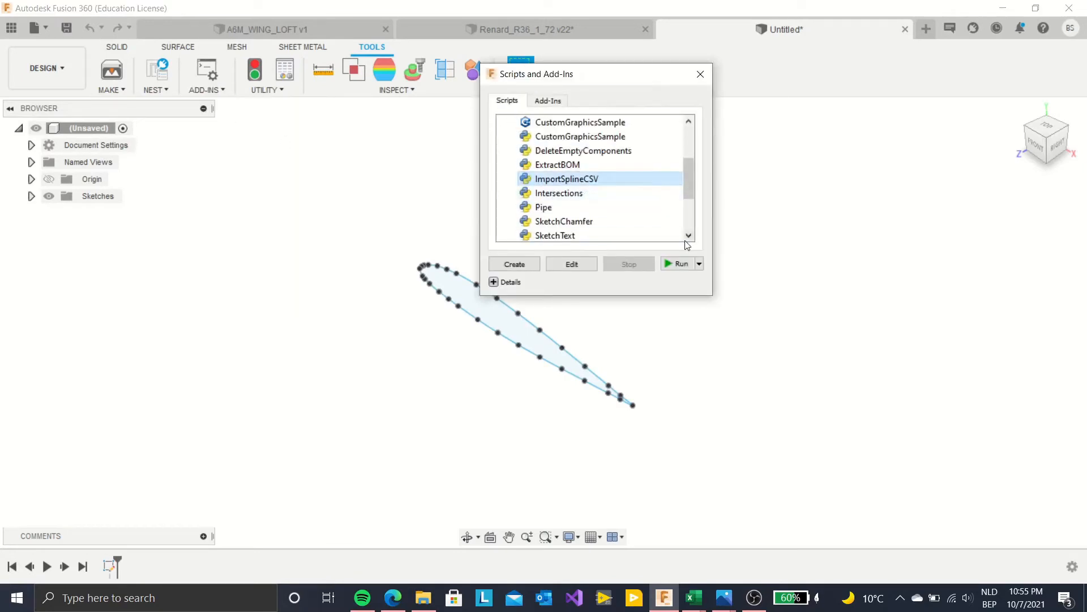
pyautogui.click(677, 263)
pyautogui.click(221, 166)
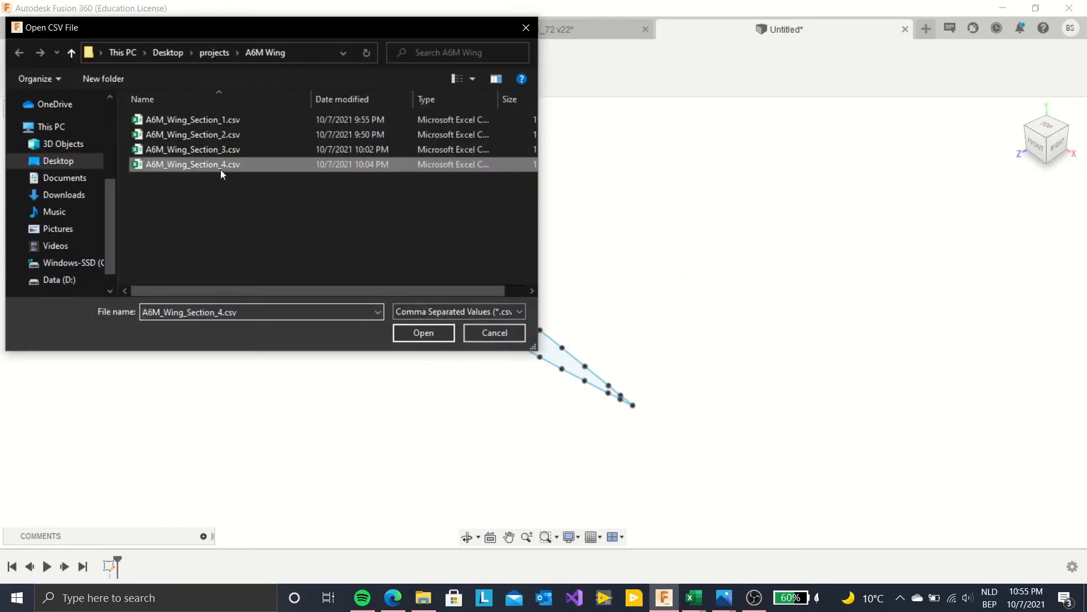
pyautogui.click(429, 332)
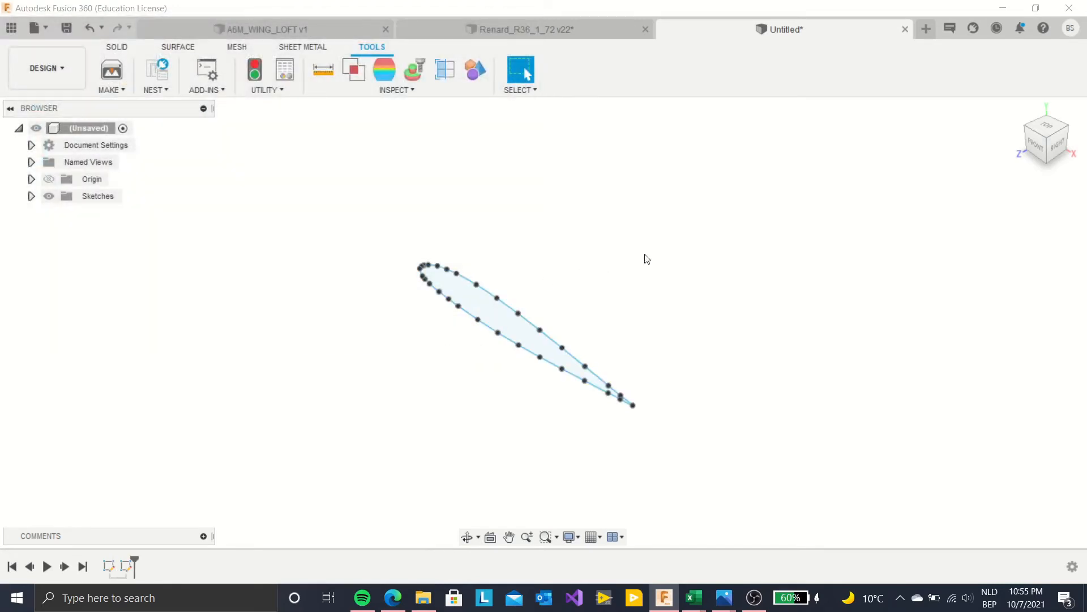
pyautogui.scroll(-3, 652, 257)
pyautogui.scroll(2, 327, 460)
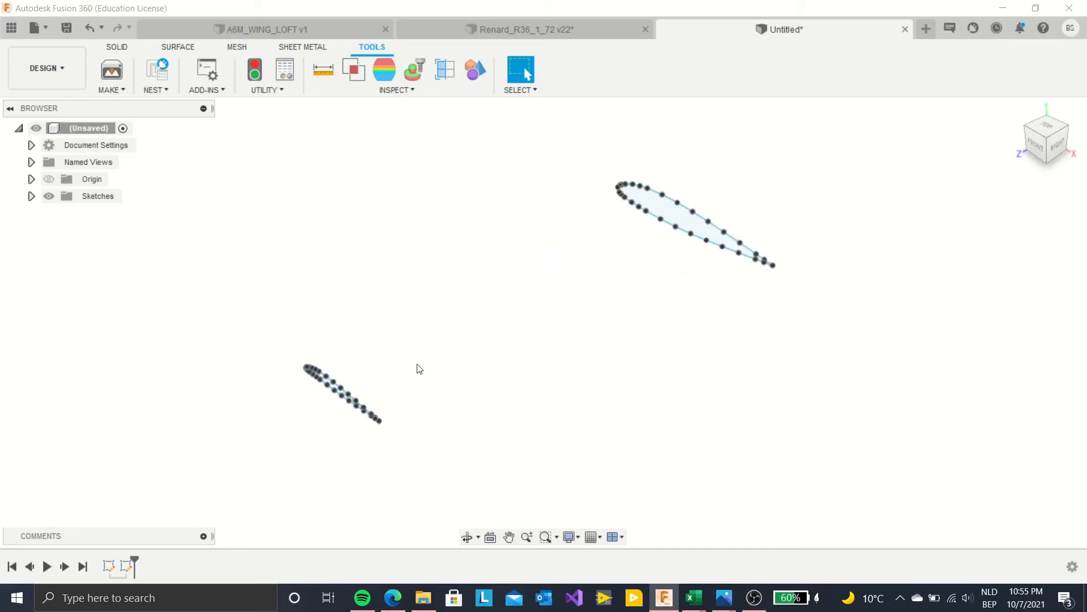
pyautogui.scroll(-2, 419, 367)
# - Create an empty sketch on the horizontal XZ origin plane, finish it, and reopen it for editing
pyautogui.click(117, 47)
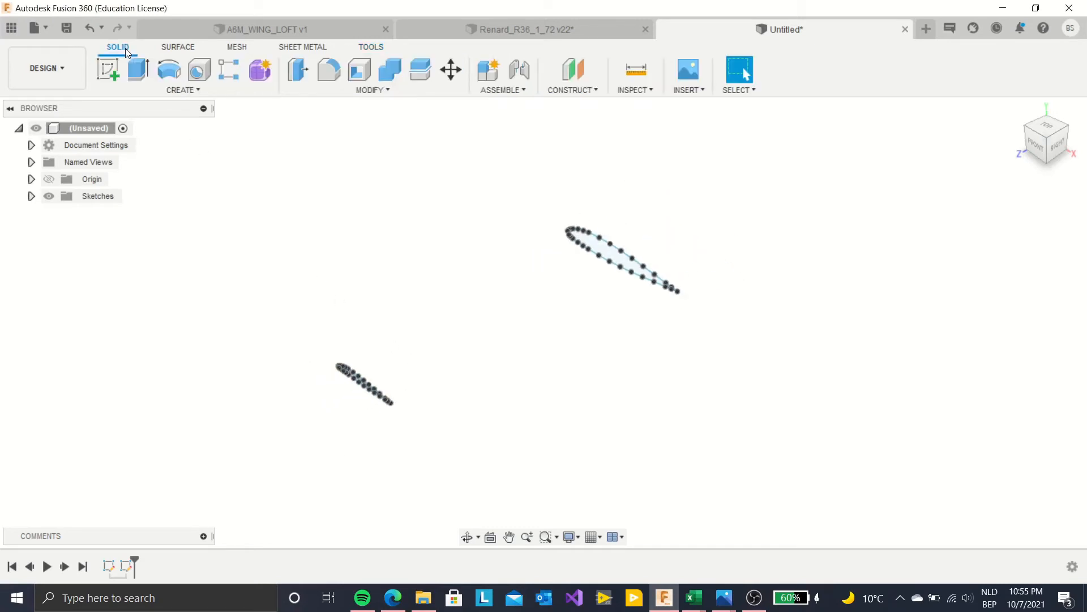
pyautogui.click(116, 74)
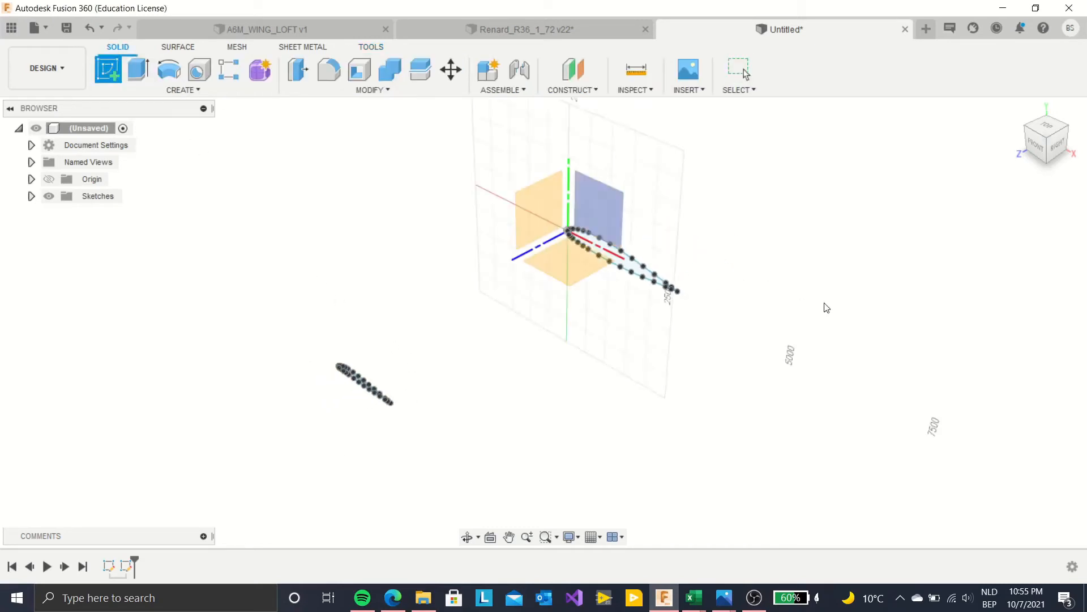
pyautogui.click(602, 215)
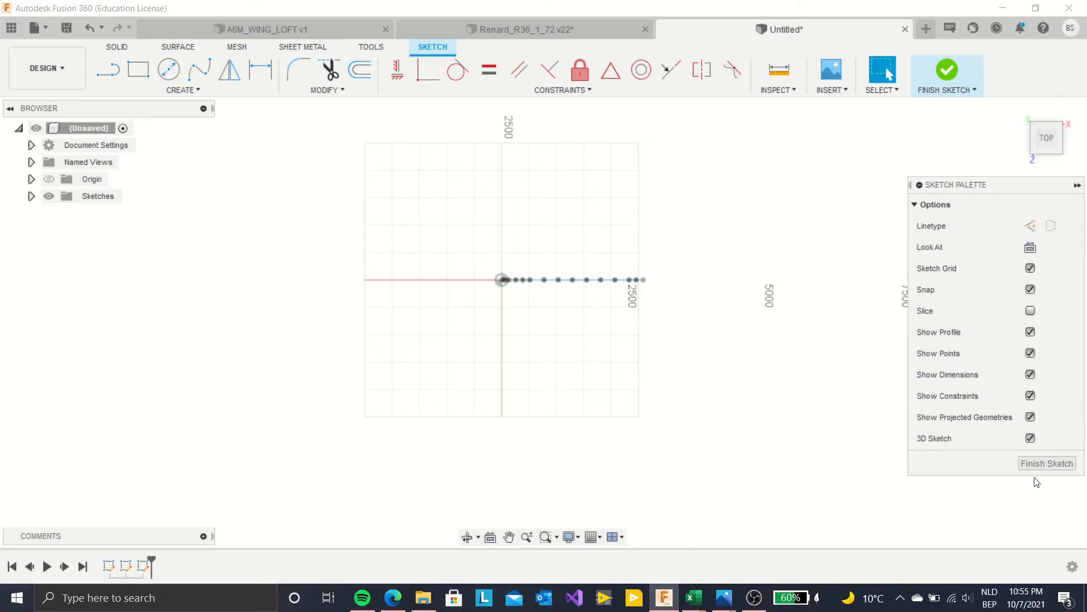
pyautogui.click(1044, 466)
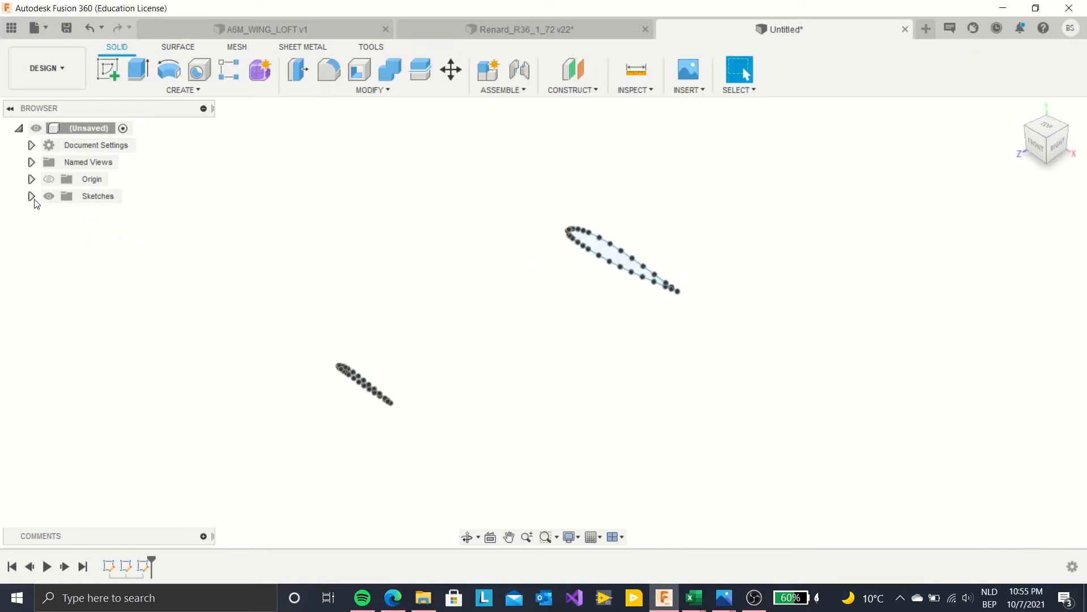
pyautogui.click(31, 195)
pyautogui.doubleClick(115, 252)
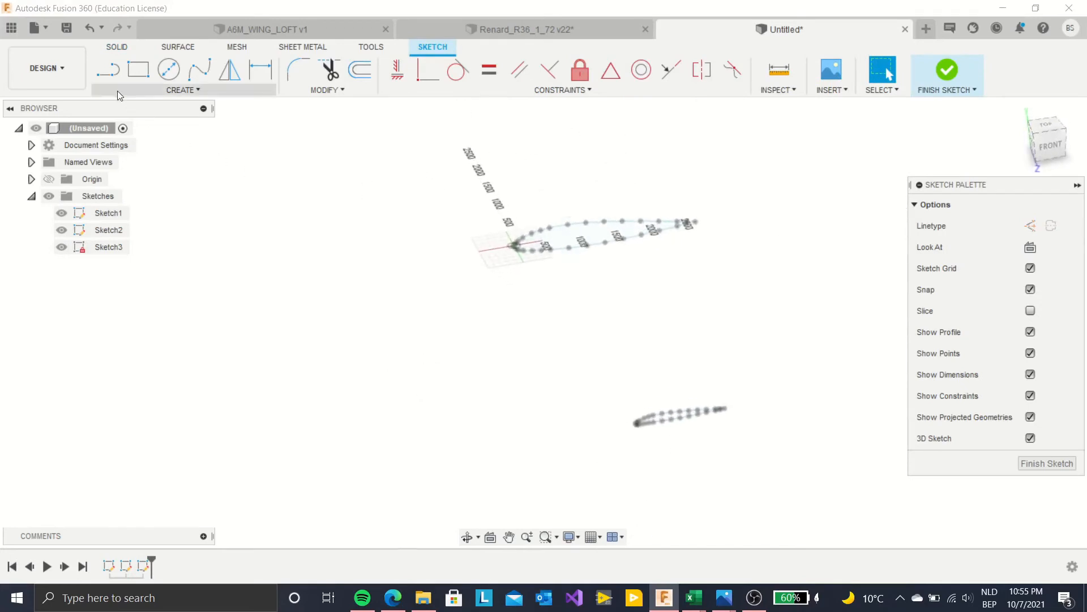
# - Draw a line from the leading-edge point of the large root airfoil to the leading-edge point of the small tip airfoil
pyautogui.click(109, 71)
pyautogui.scroll(10, 523, 229)
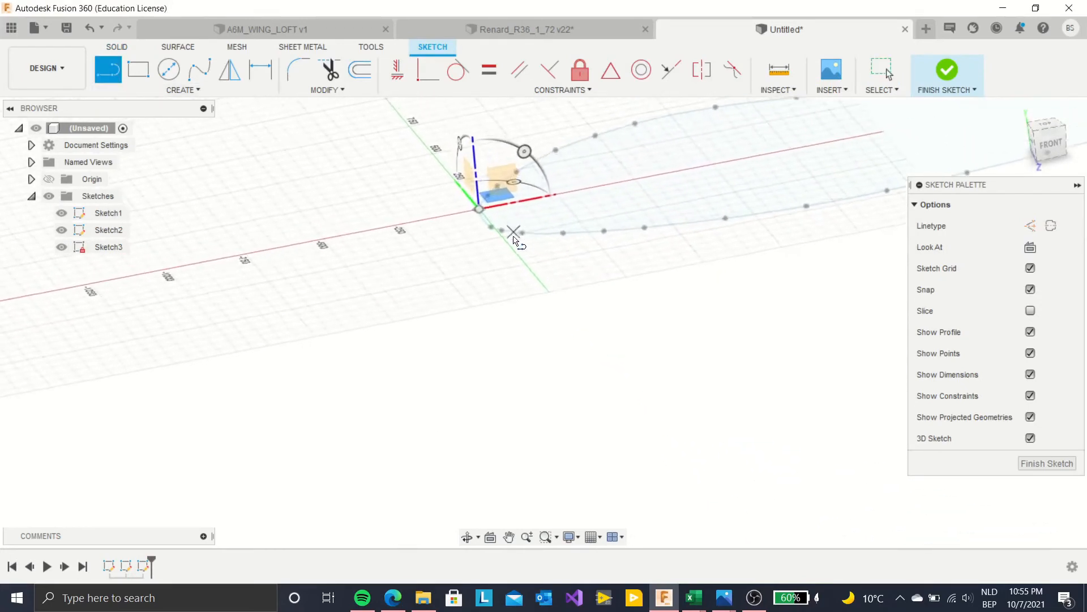
pyautogui.click(463, 253)
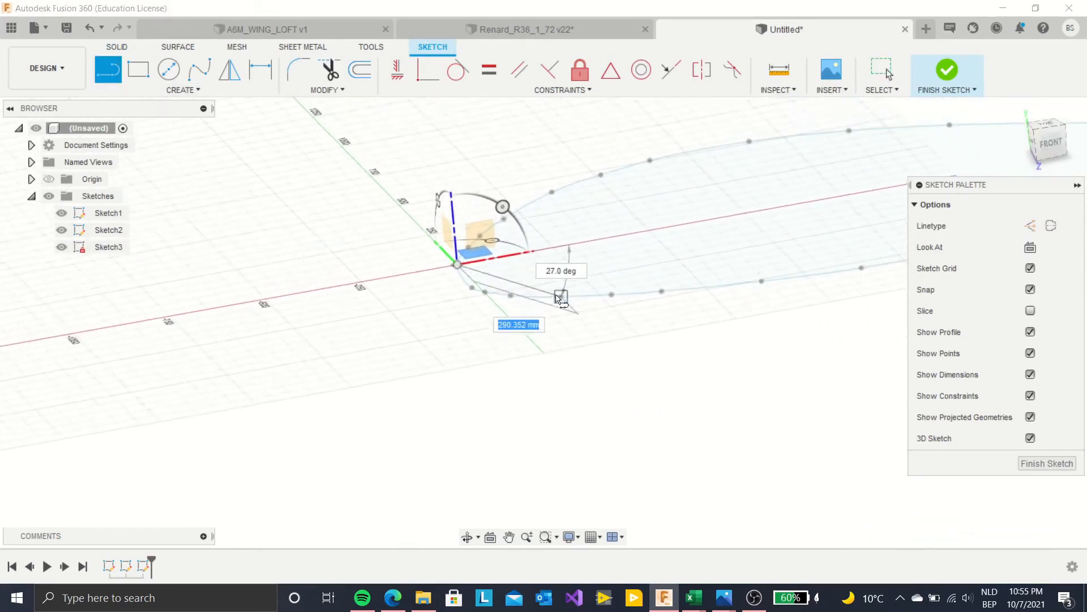
pyautogui.scroll(-4, 560, 300)
pyautogui.scroll(5, 718, 456)
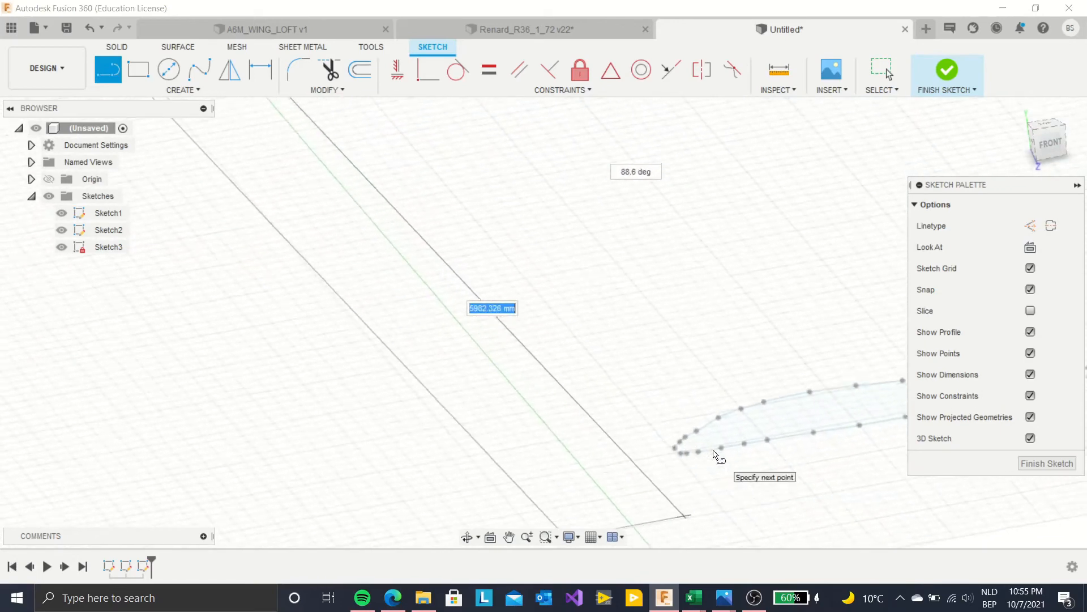
pyautogui.scroll(2, 657, 448)
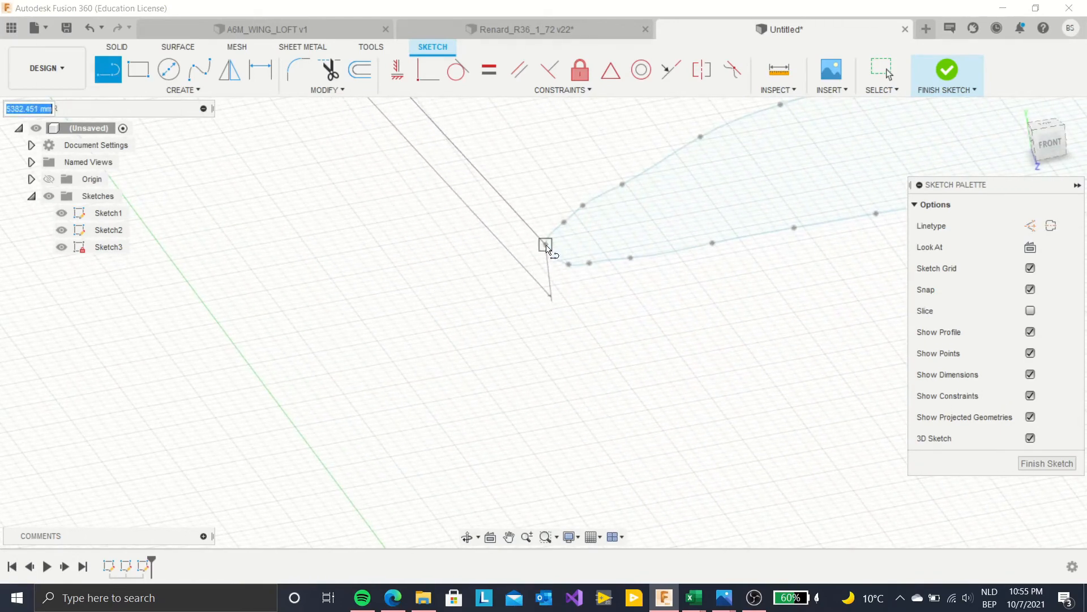
pyautogui.click(545, 247)
pyautogui.scroll(-5, 577, 297)
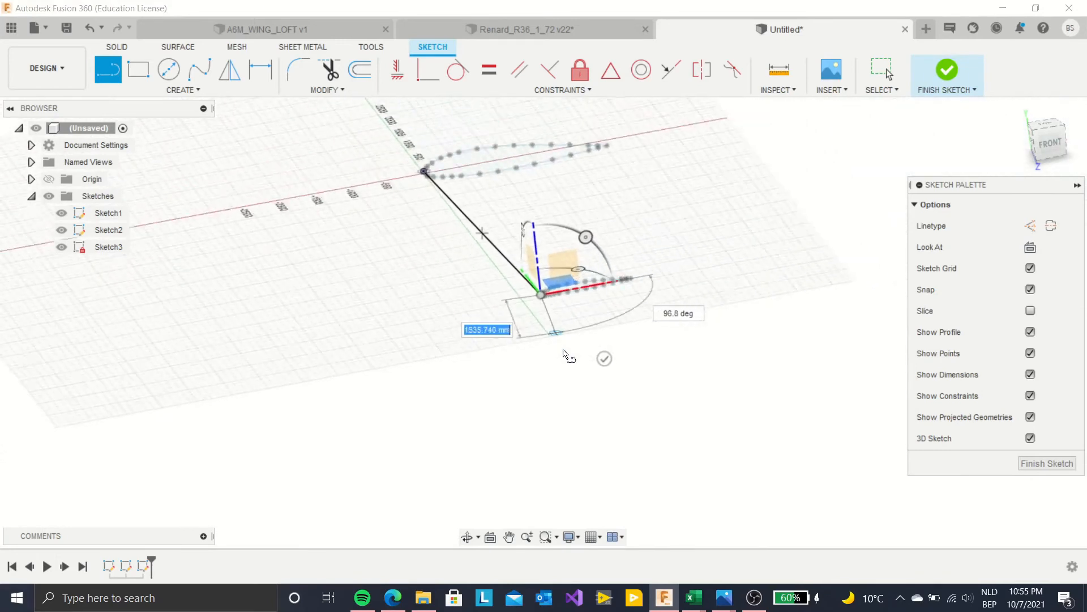
pyautogui.scroll(-3, 564, 354)
pyautogui.press('Escape')
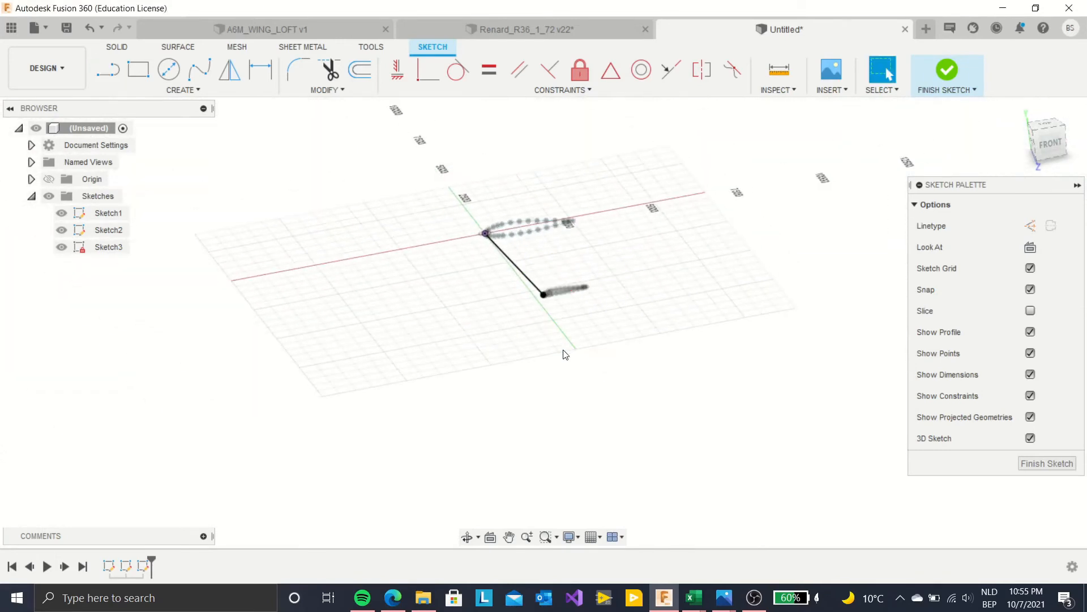
# - Draw a line joining the trailing-edge points of the root and tip airfoils, and finish the sketch
pyautogui.scroll(5, 566, 354)
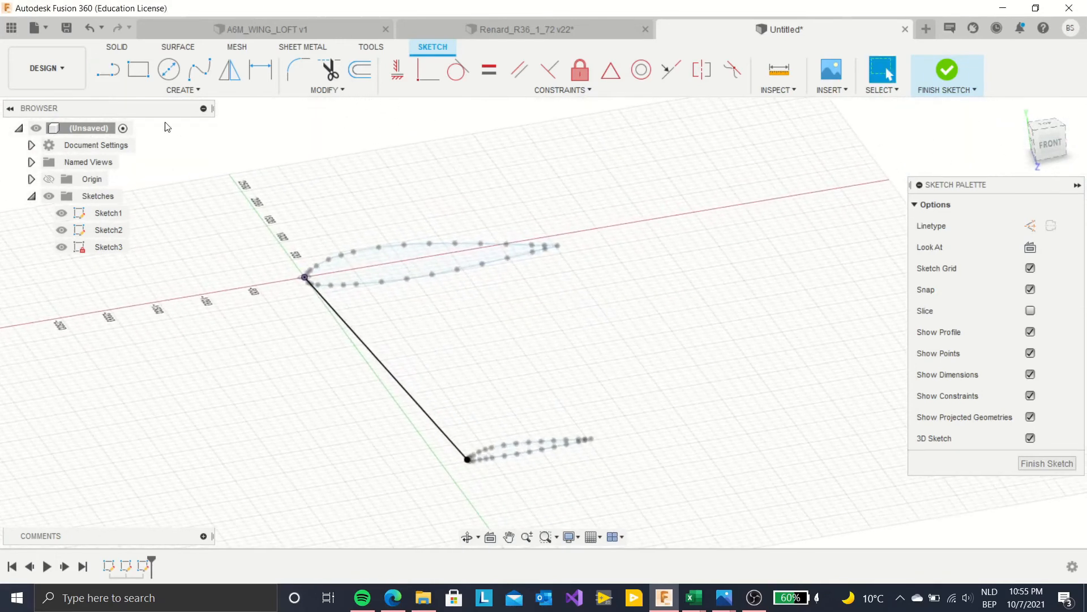
pyautogui.click(118, 76)
pyautogui.scroll(6, 558, 238)
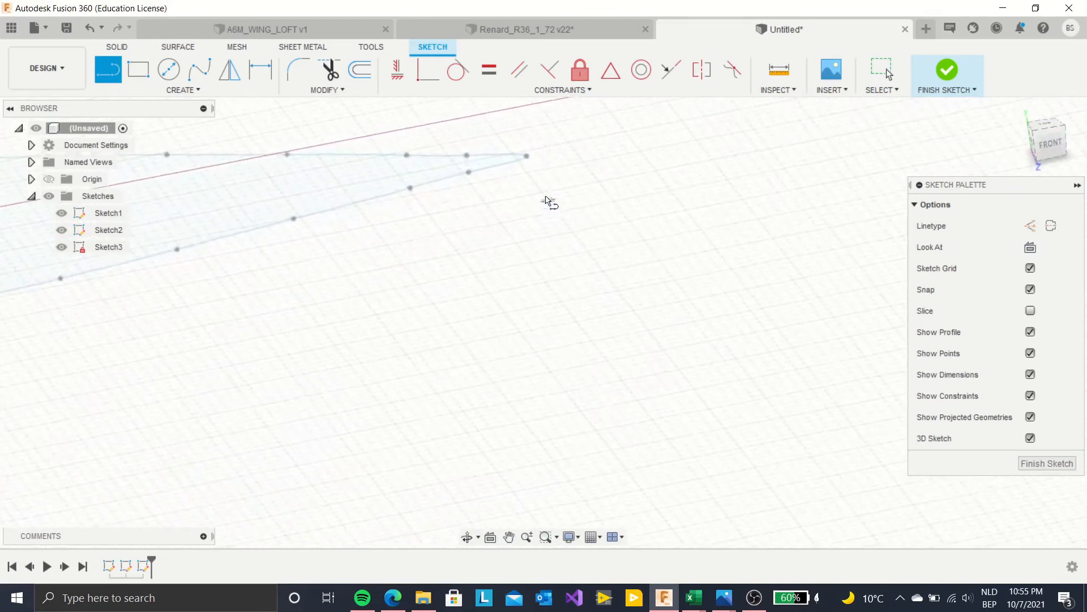
pyautogui.click(524, 155)
pyautogui.scroll(-6, 571, 222)
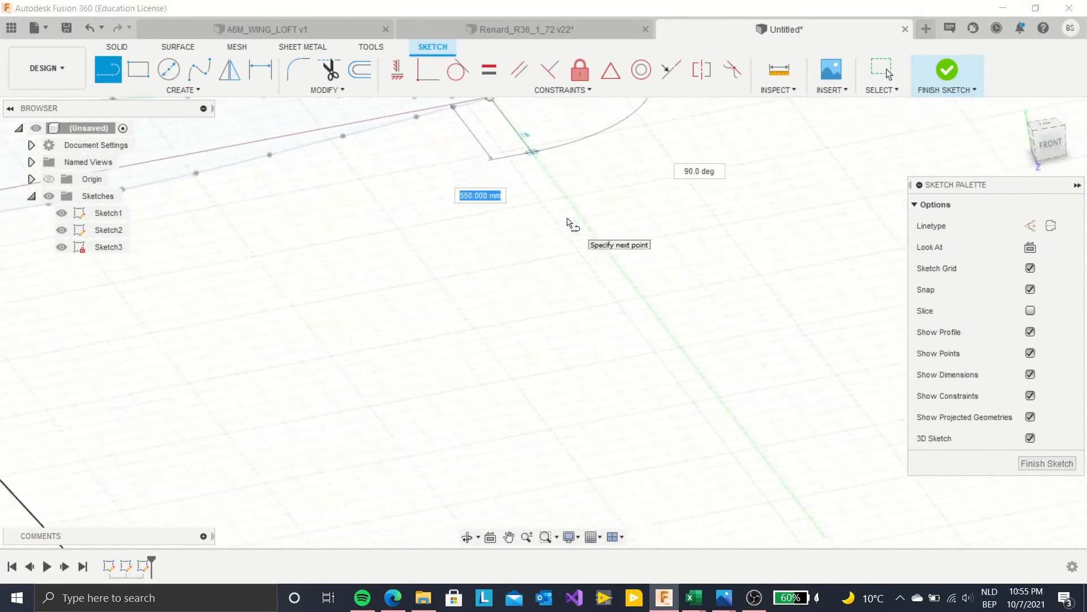
pyautogui.scroll(5, 552, 368)
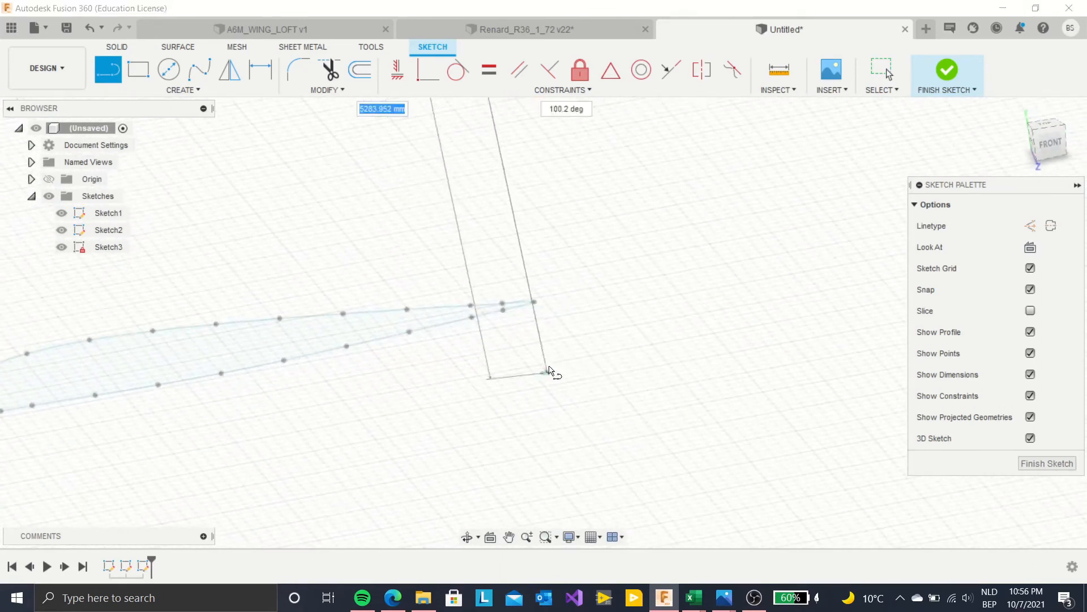
pyautogui.click(534, 301)
pyautogui.scroll(-5, 724, 362)
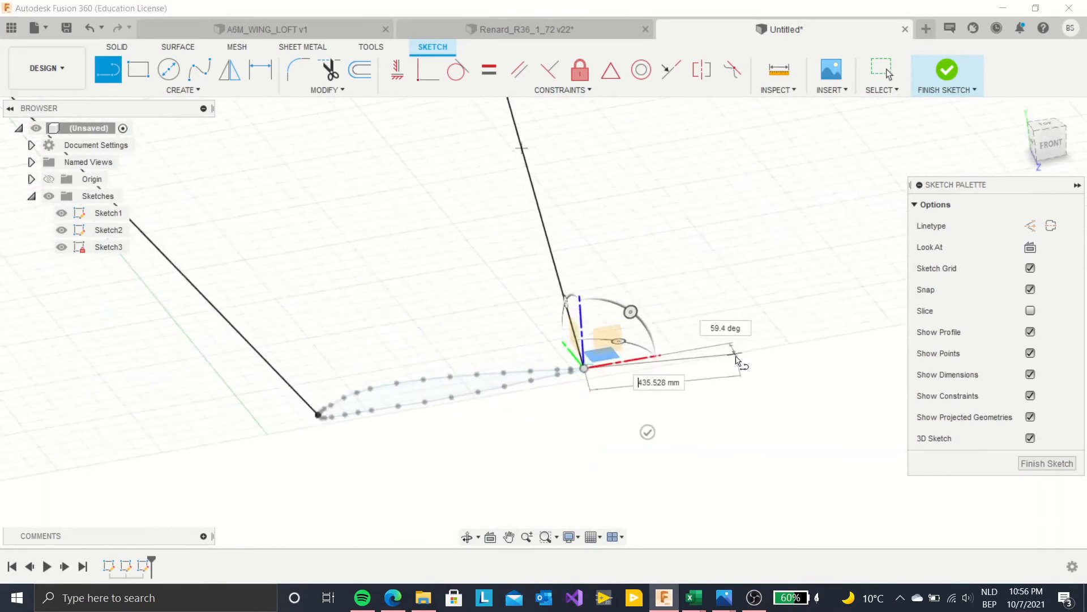
pyautogui.press('Escape')
pyautogui.scroll(-3, 822, 413)
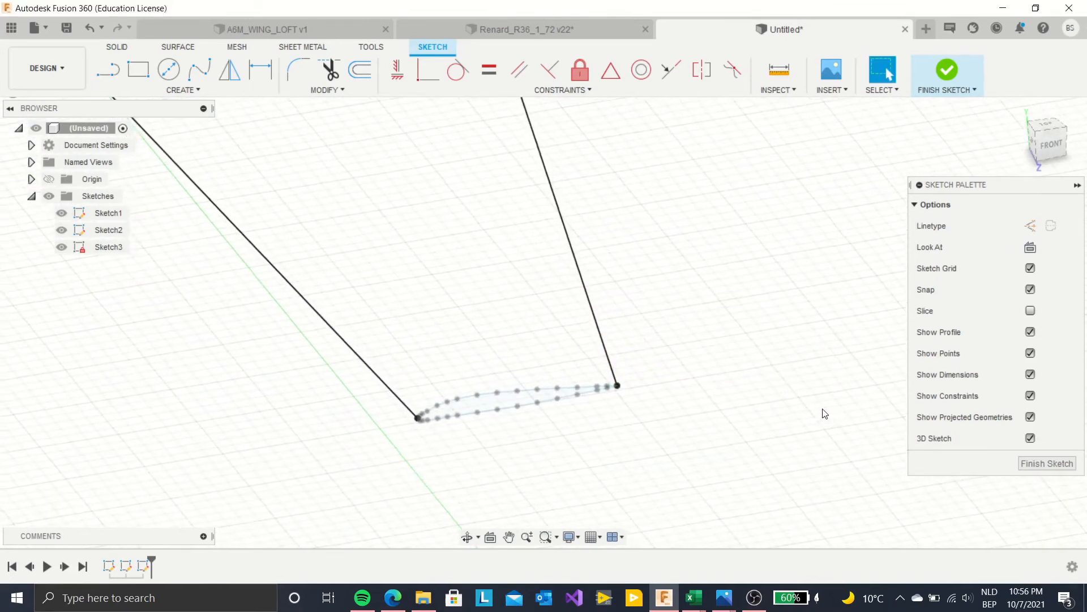
pyautogui.click(1029, 464)
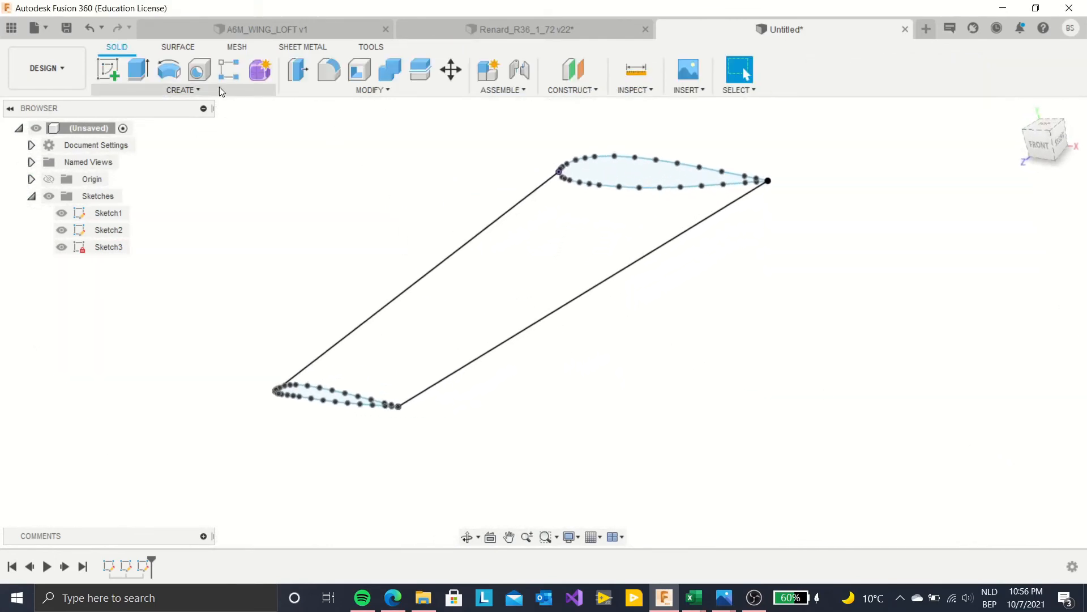
# - Set up a loft from the root airfoil profile to the tip airfoil profile and inspect its edge against the guide line
pyautogui.click(187, 90)
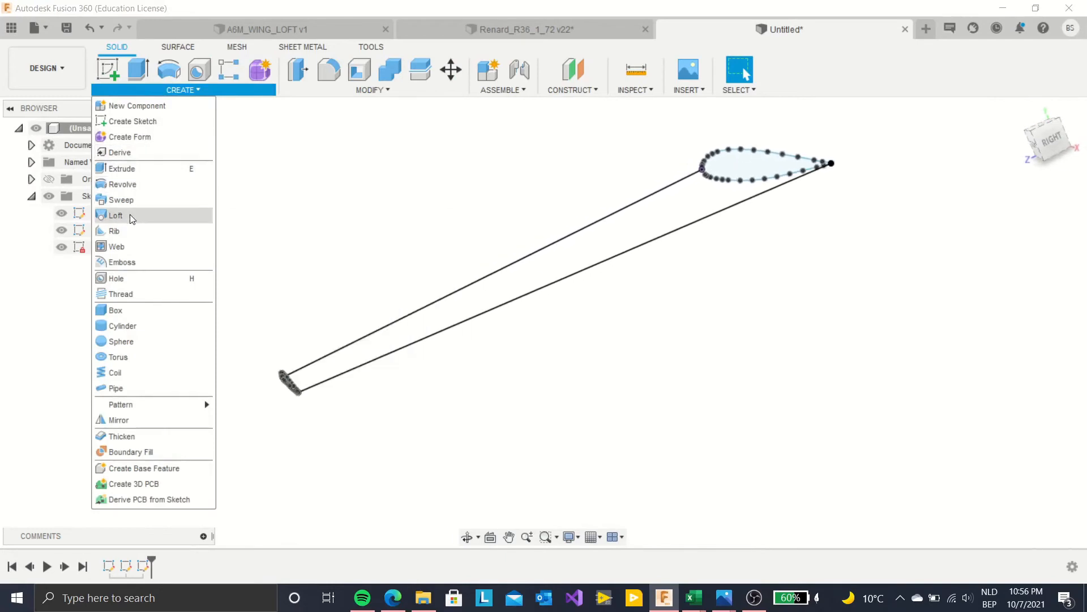
pyautogui.click(130, 215)
pyautogui.click(668, 181)
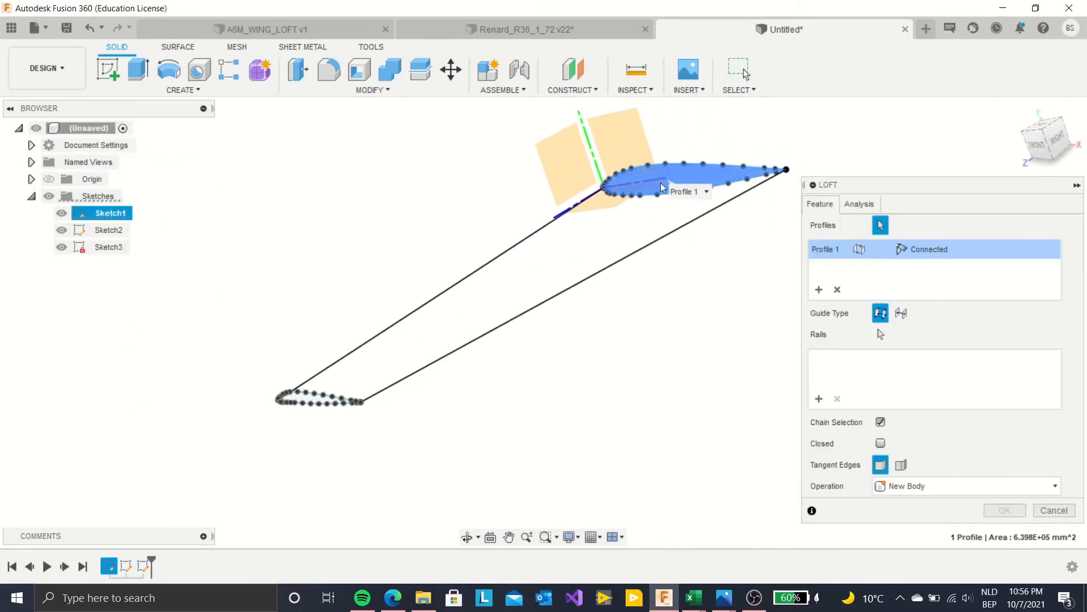
pyautogui.scroll(5, 288, 407)
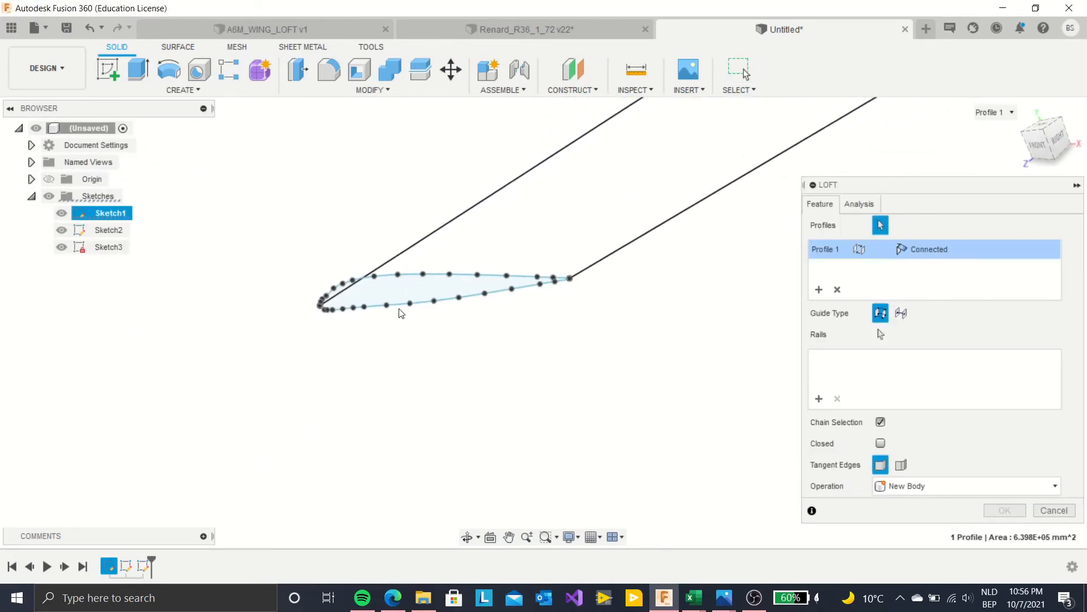
pyautogui.click(399, 291)
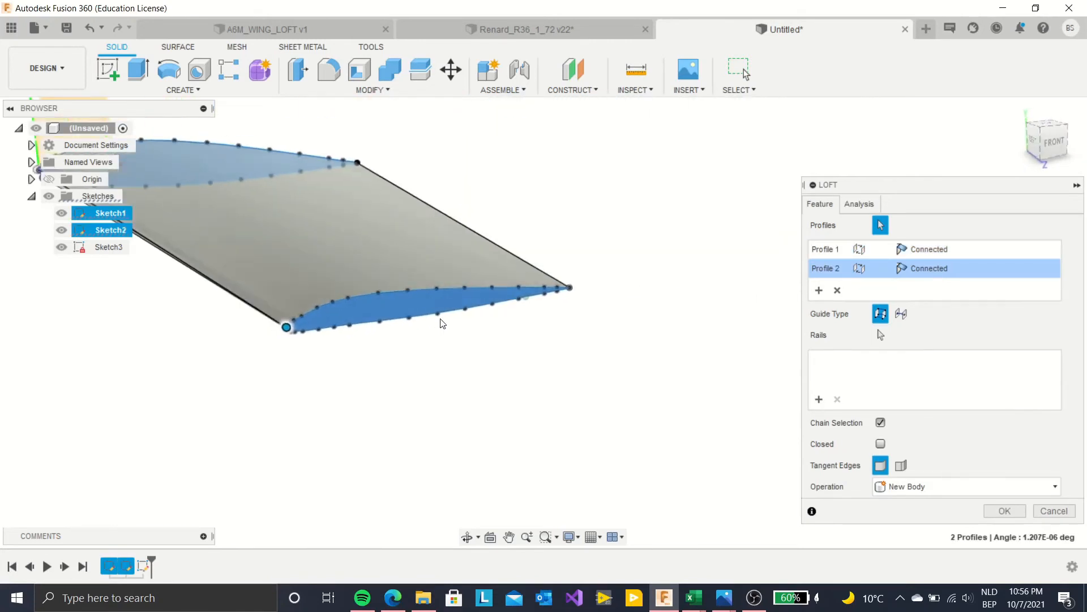
pyautogui.keyDown('shift'); pyautogui.scroll(5, 441, 319); pyautogui.keyUp('shift')
pyautogui.scroll(5, 441, 319)
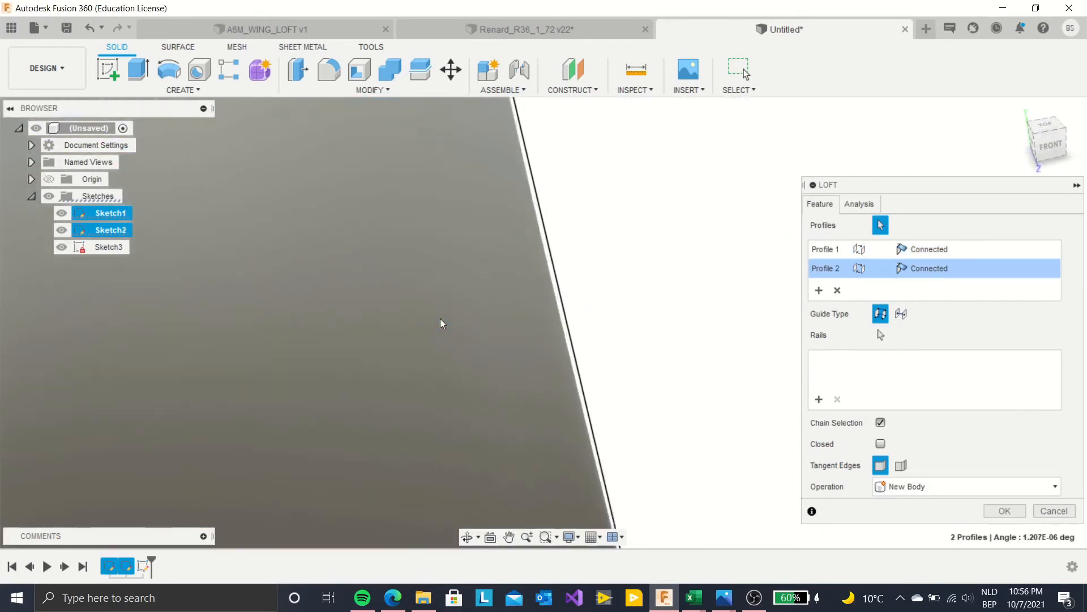
pyautogui.keyDown('shift'); pyautogui.hscroll(-5, 441, 318); pyautogui.keyUp('shift')
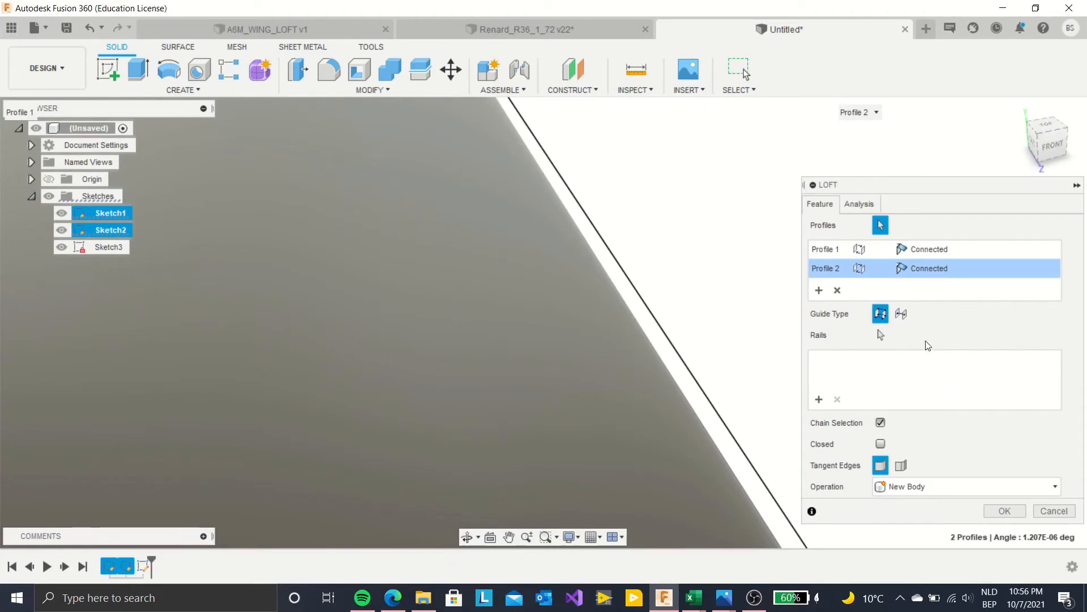
# - Add the trailing-edge and leading-edge lines as loft rails and create the wing as a new body
pyautogui.click(819, 399)
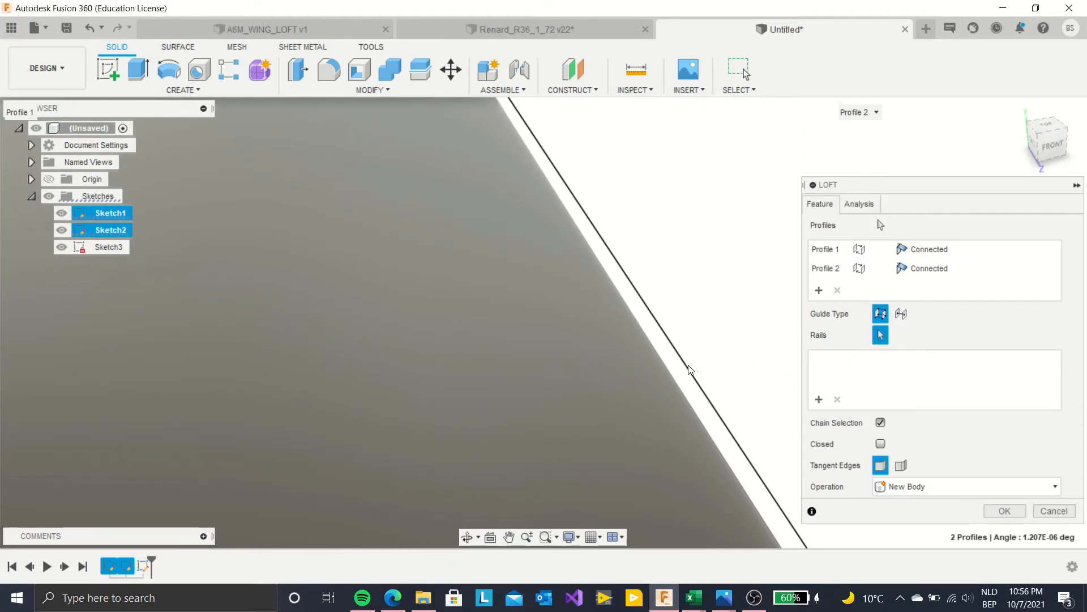
pyautogui.scroll(-6, 717, 360)
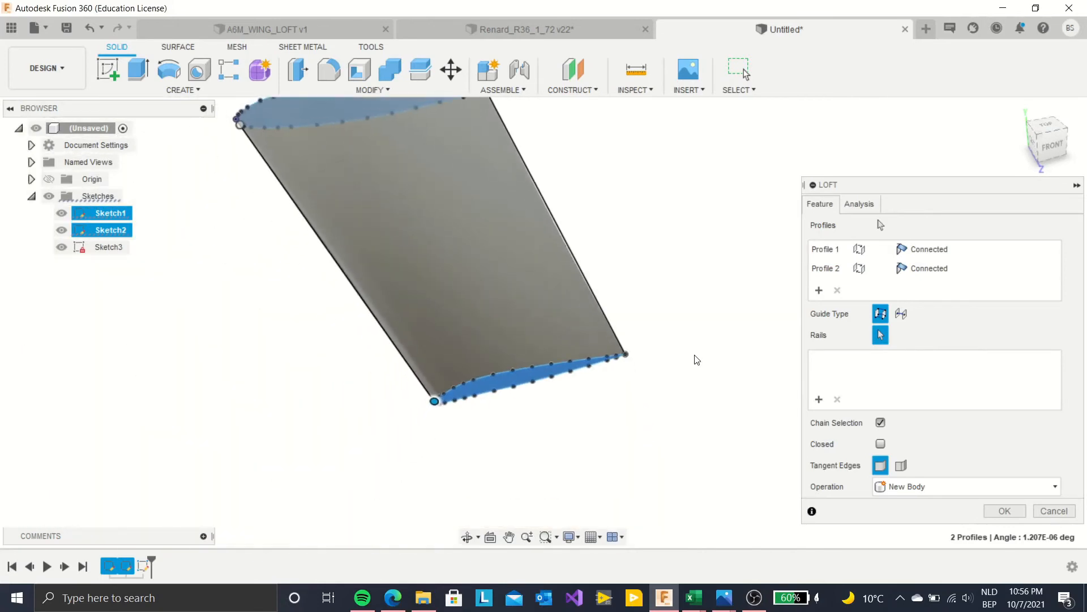
pyautogui.click(618, 341)
pyautogui.moveTo(631, 368); pyautogui.dragTo(762, 359, button='middle')
pyautogui.click(818, 400)
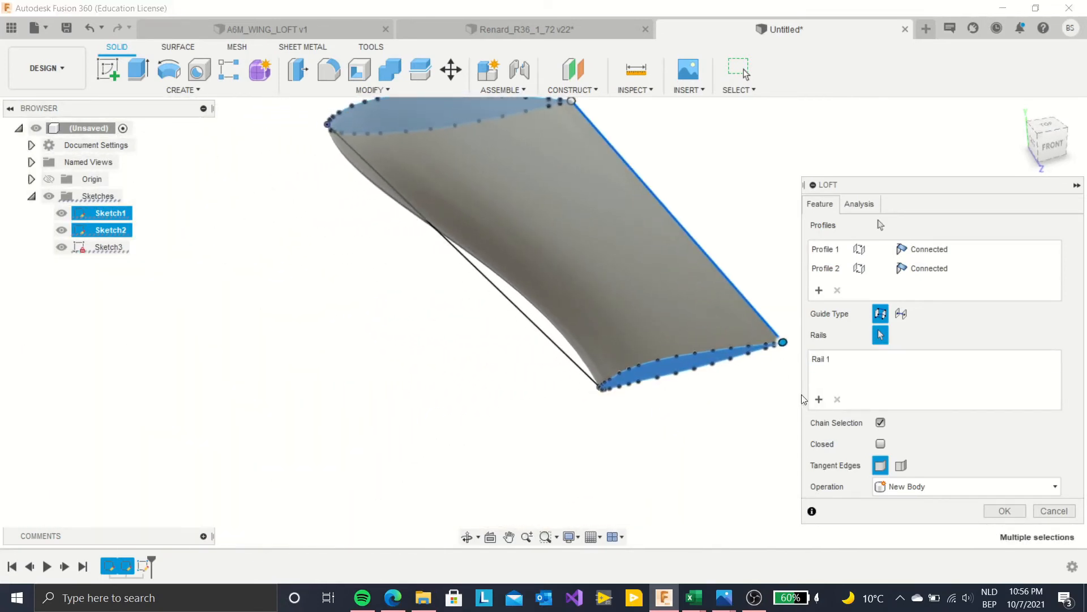
pyautogui.click(558, 345)
pyautogui.scroll(2, 576, 367)
pyautogui.scroll(3, 577, 367)
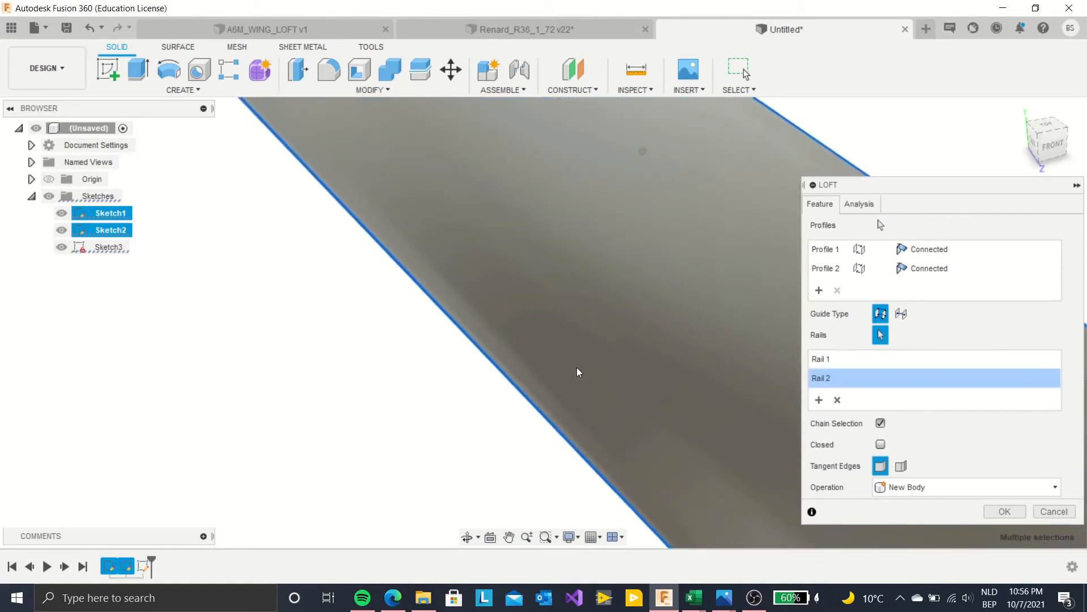
pyautogui.keyDown('shift'); pyautogui.moveTo(576, 367); pyautogui.dragTo(489, 368, button='middle'); pyautogui.keyUp('shift')
pyautogui.scroll(-3, 576, 367)
pyautogui.click(1001, 511)
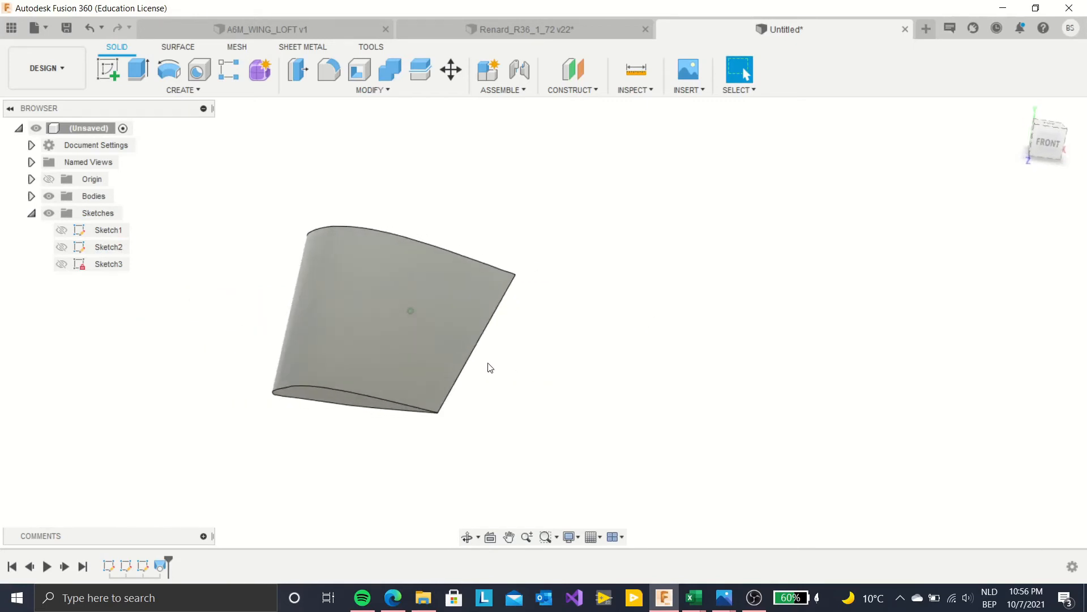
# - Undo the wing loft between the two airfoil sections
pyautogui.hotkey('ctrl', 'z')
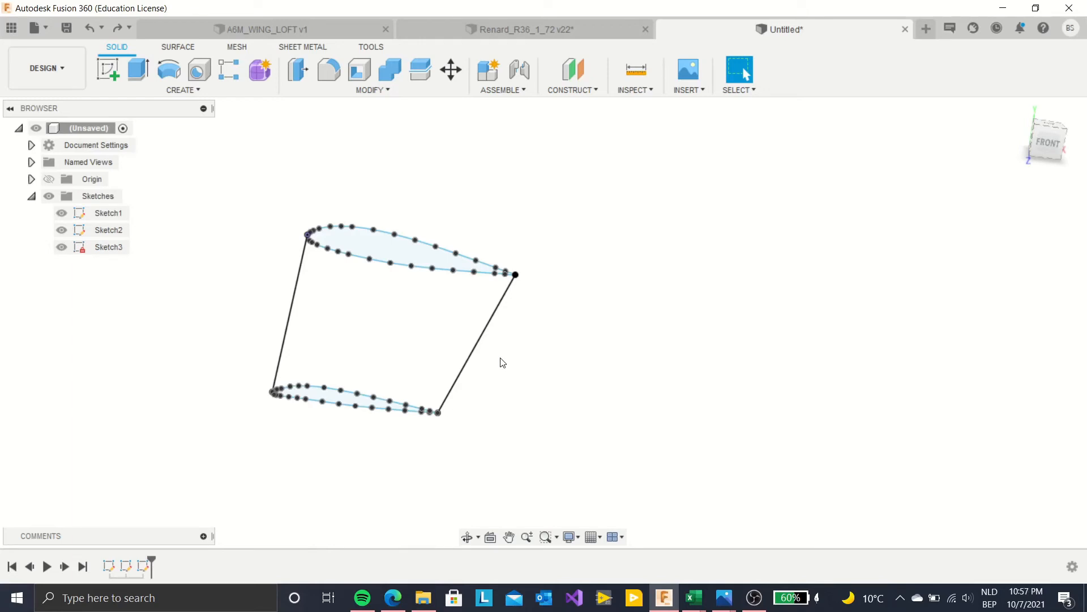
# - Undo the straight trailing-edge line and set a three-point arc's endpoints at the root and tip airfoils' trailing-edge points
pyautogui.hotkey('ctrl', 'z')
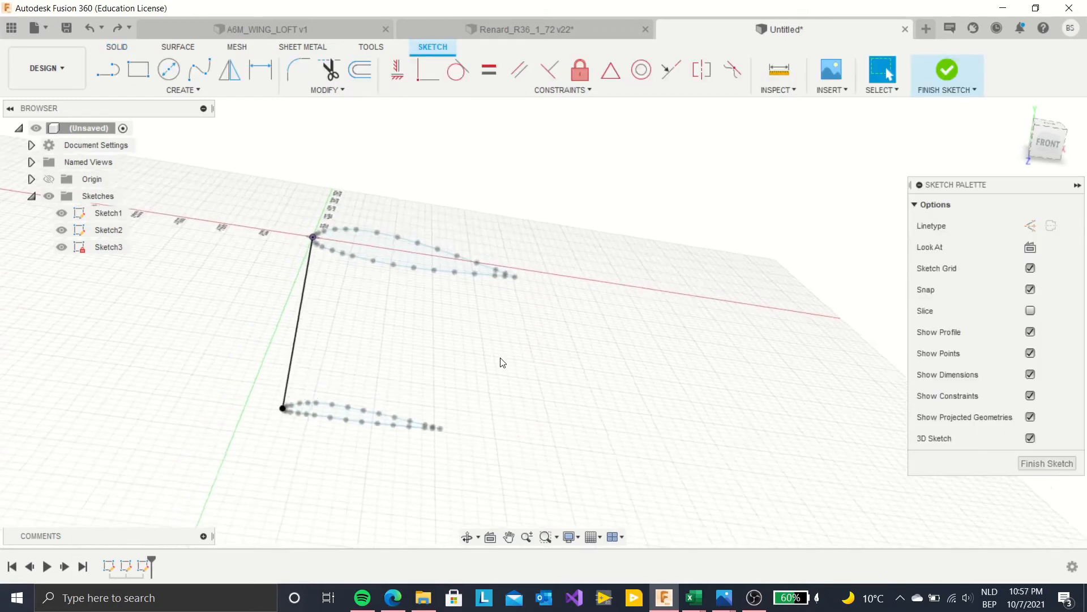
pyautogui.click(159, 91)
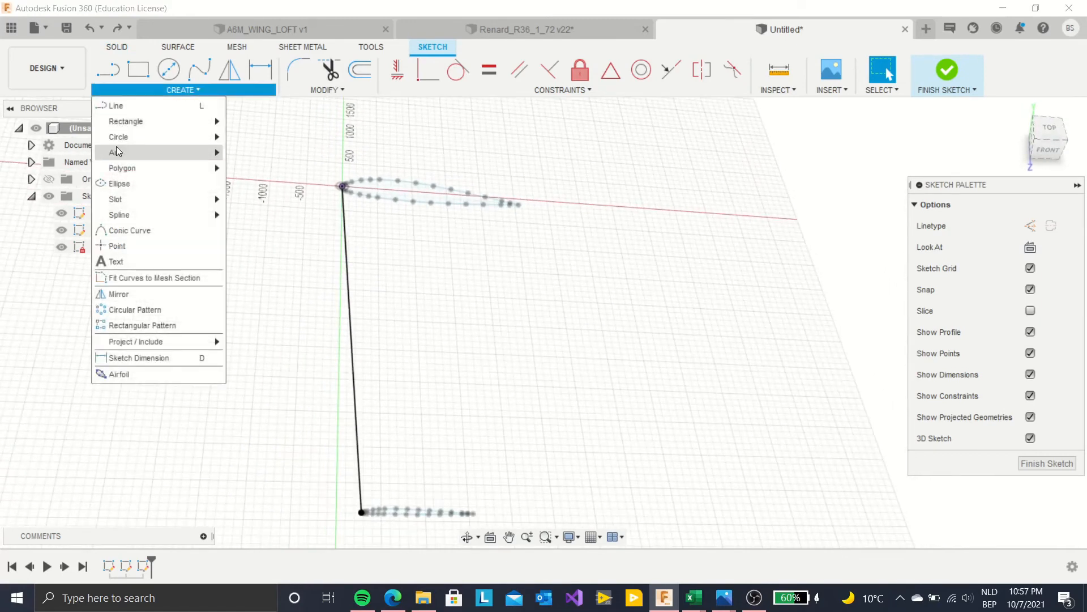
pyautogui.moveTo(117, 150)
pyautogui.click(255, 150)
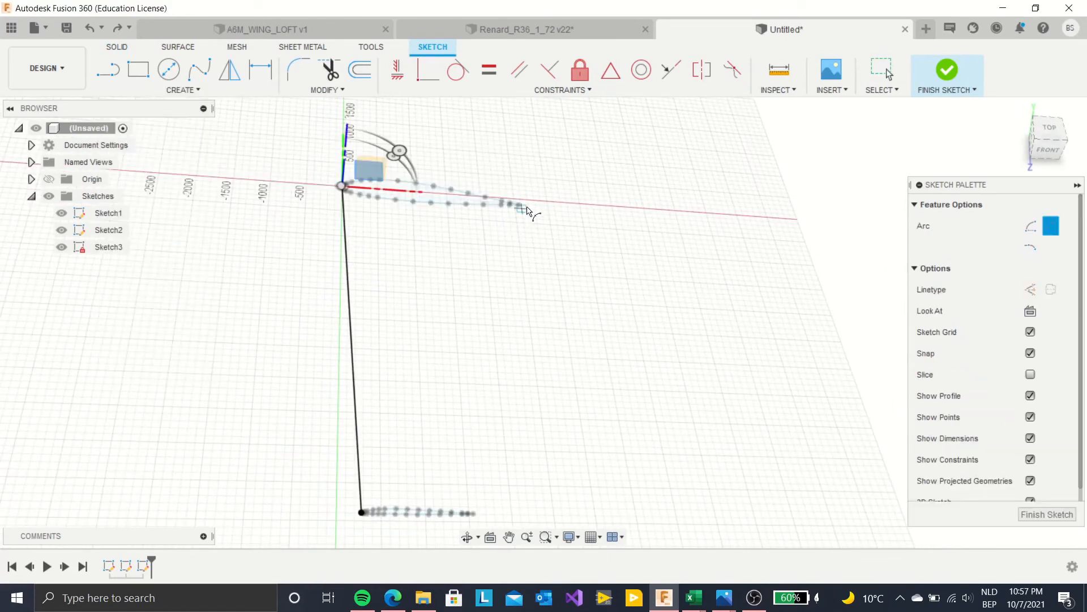
pyautogui.scroll(5, 526, 221)
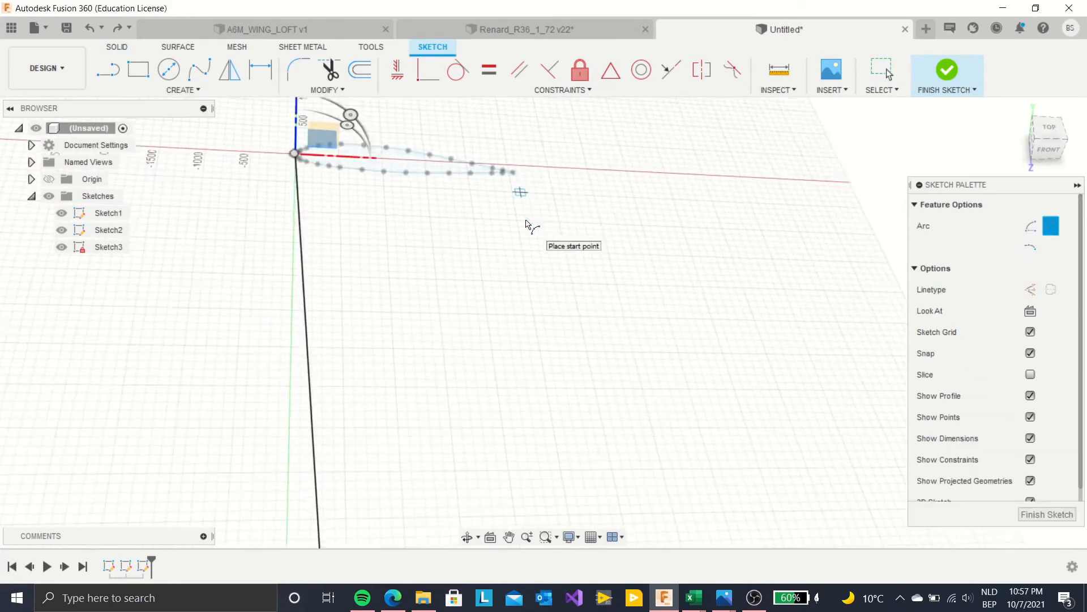
pyautogui.click(491, 176)
pyautogui.scroll(-5, 518, 229)
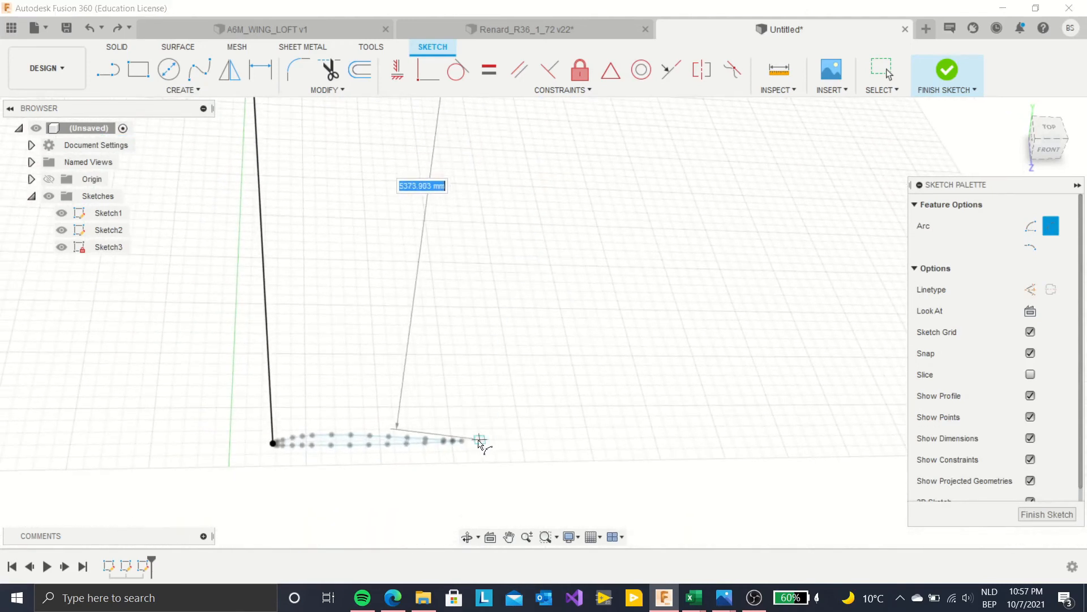
pyautogui.click(462, 441)
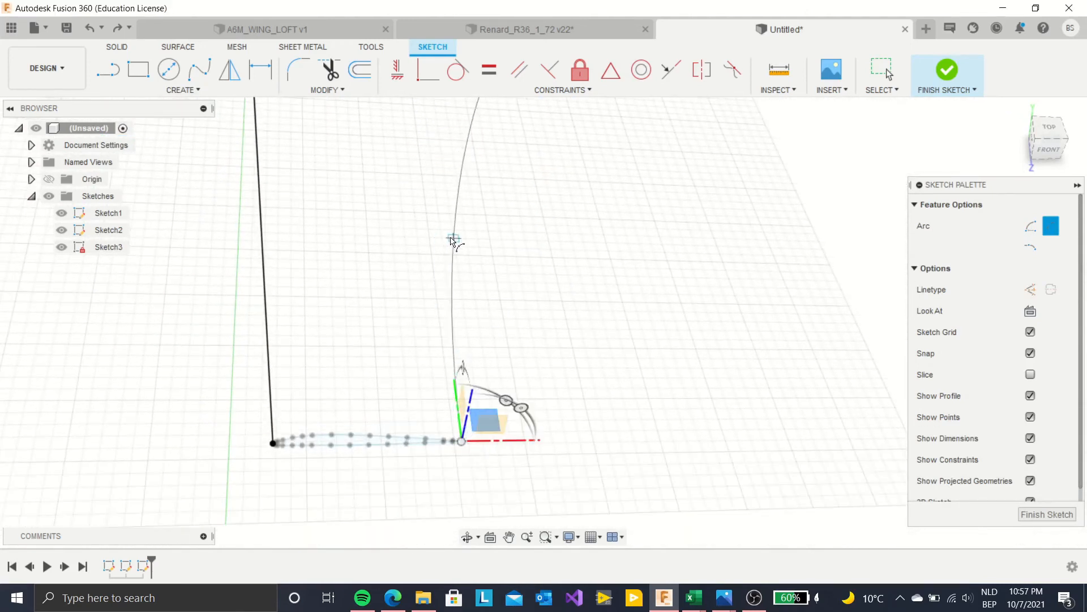
# - Place the arc's third point so the trailing edge curves inward toward the leading edge, and finish the sketch
pyautogui.scroll(-2, 453, 239)
pyautogui.scroll(-3, 451, 240)
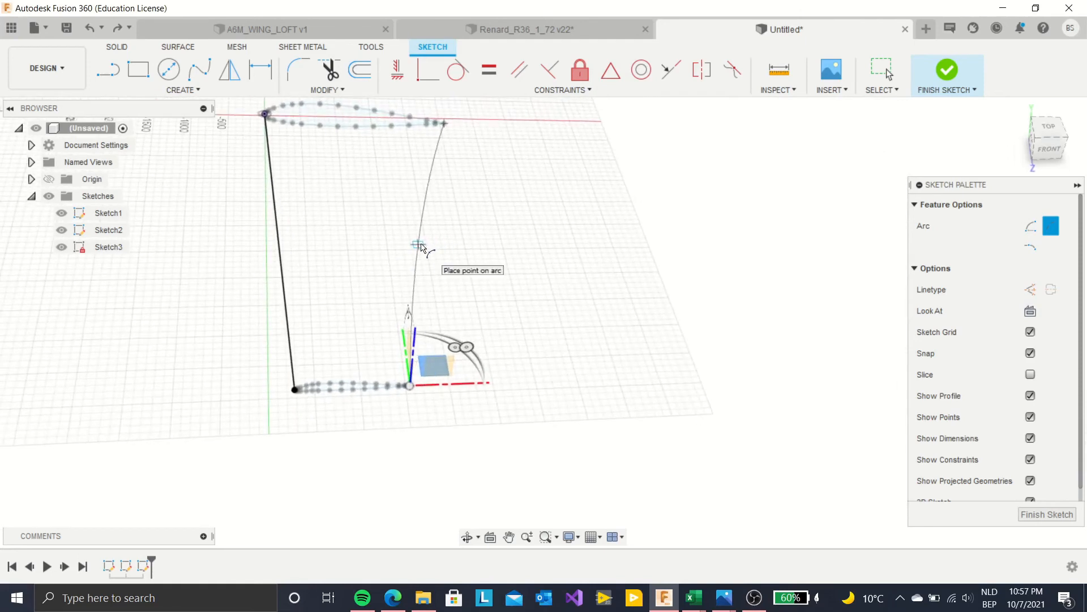
pyautogui.click(418, 245)
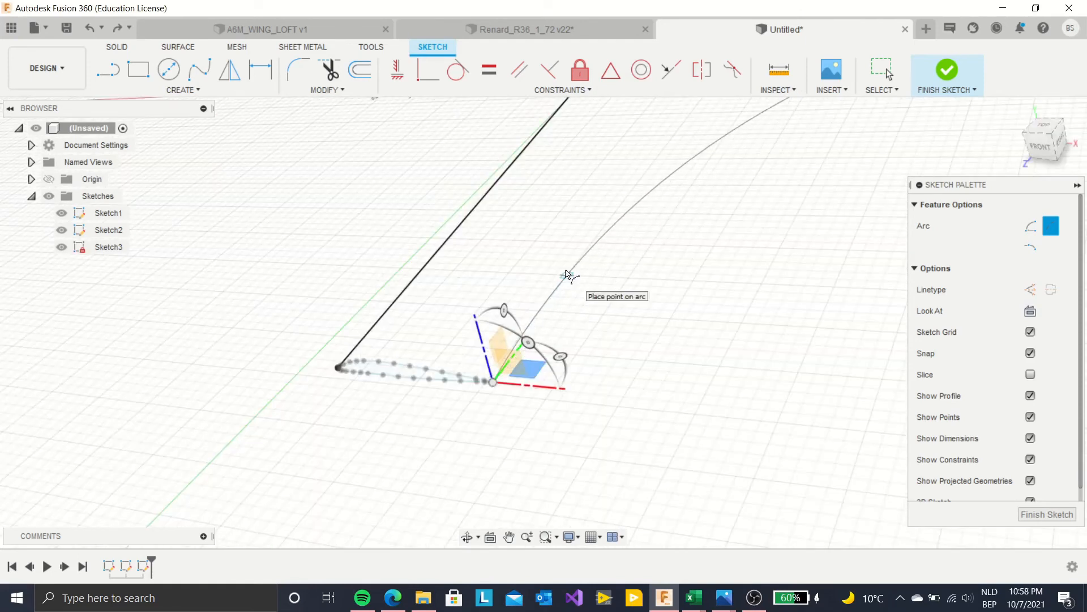
pyautogui.click(566, 274)
pyautogui.scroll(-5, 596, 286)
pyautogui.keyDown('shift'); pyautogui.moveTo(597, 289); pyautogui.dragTo(675, 284, button='middle'); pyautogui.keyUp('shift')
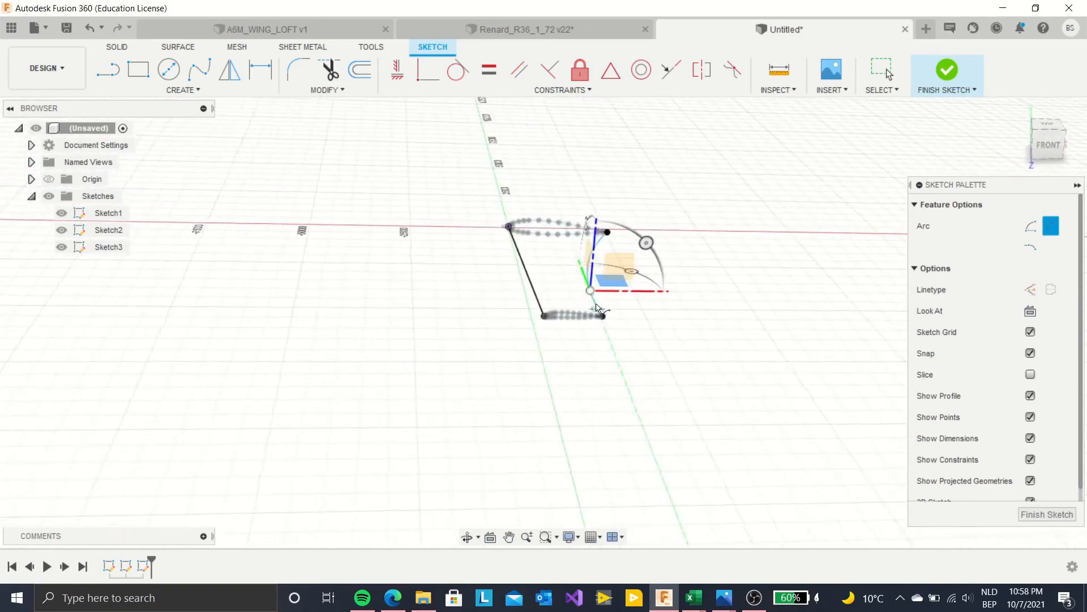
pyautogui.keyDown('shift'); pyautogui.moveTo(595, 308); pyautogui.dragTo(719, 376, button='middle'); pyautogui.keyUp('shift')
pyautogui.scroll(5, 601, 313)
pyautogui.click(1038, 514)
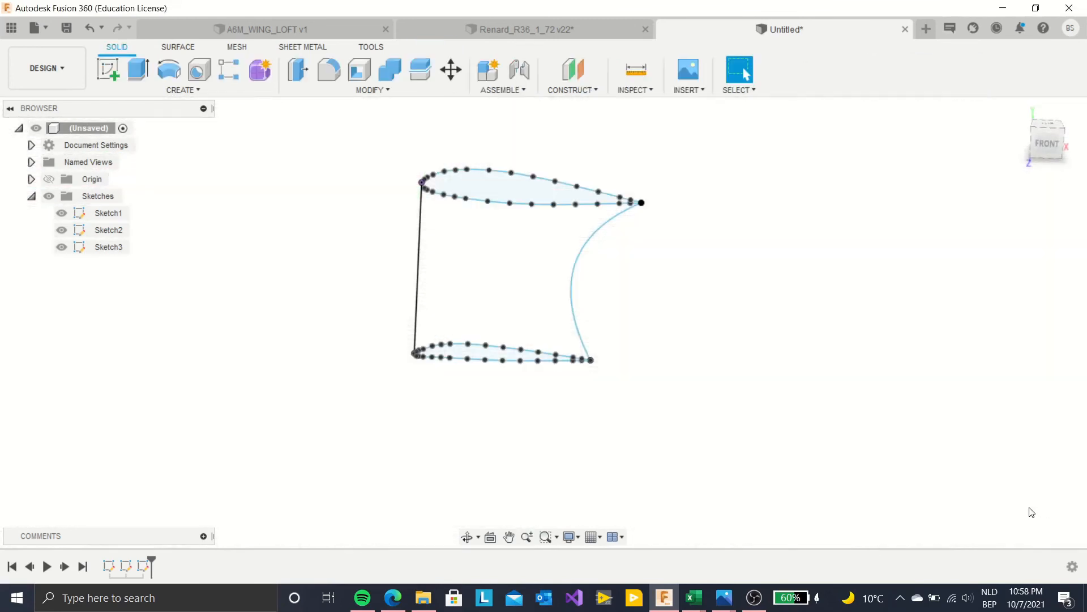
# - Set up a loft from the root airfoil to the tip airfoil with the trailing-edge arc as a rail
pyautogui.click(191, 90)
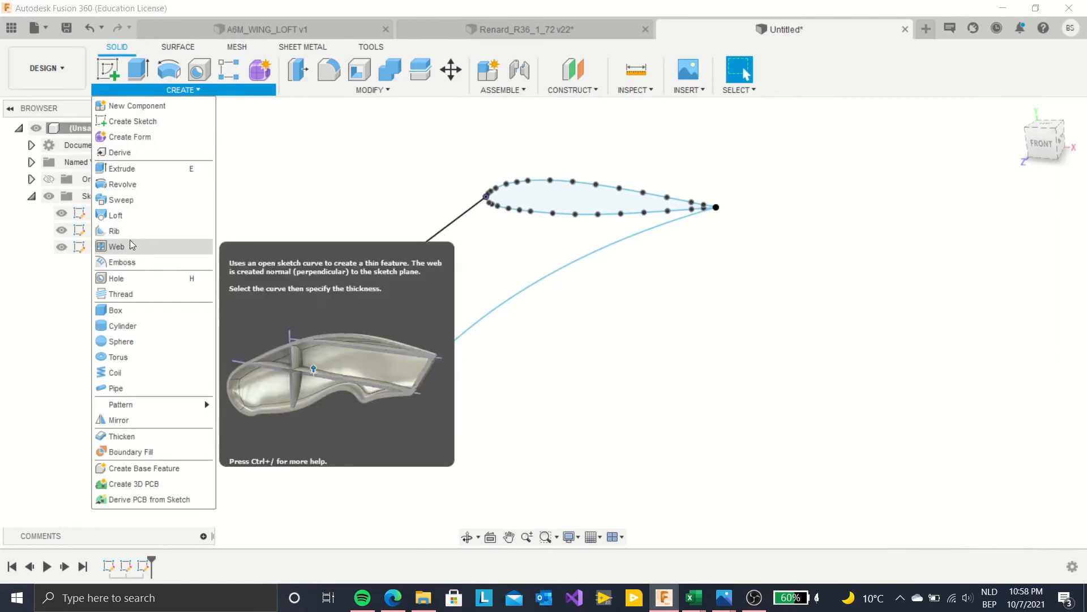
pyautogui.click(119, 215)
pyautogui.click(510, 198)
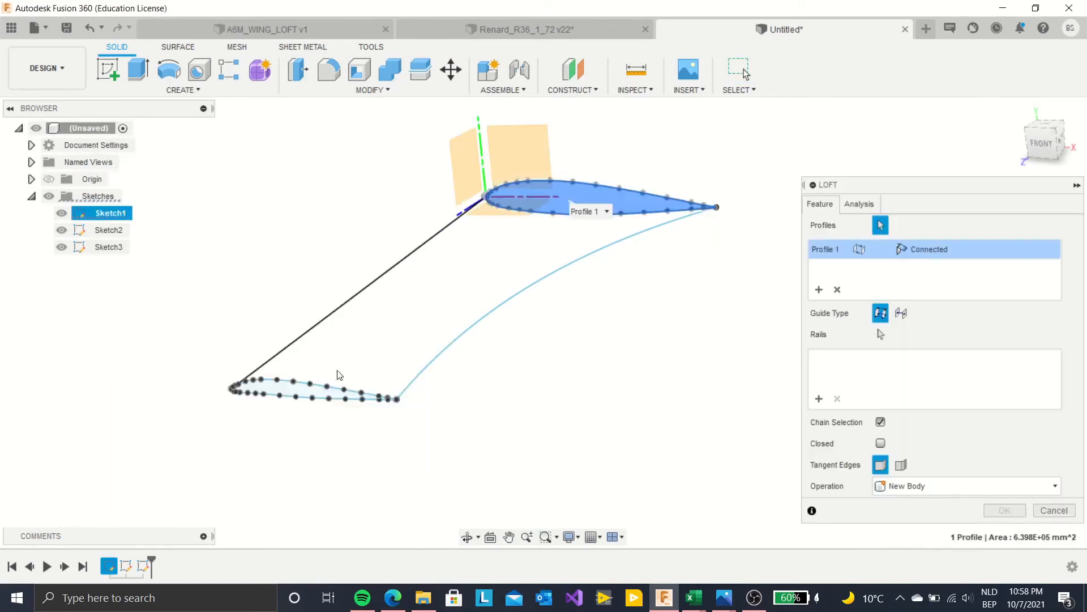
pyautogui.click(289, 395)
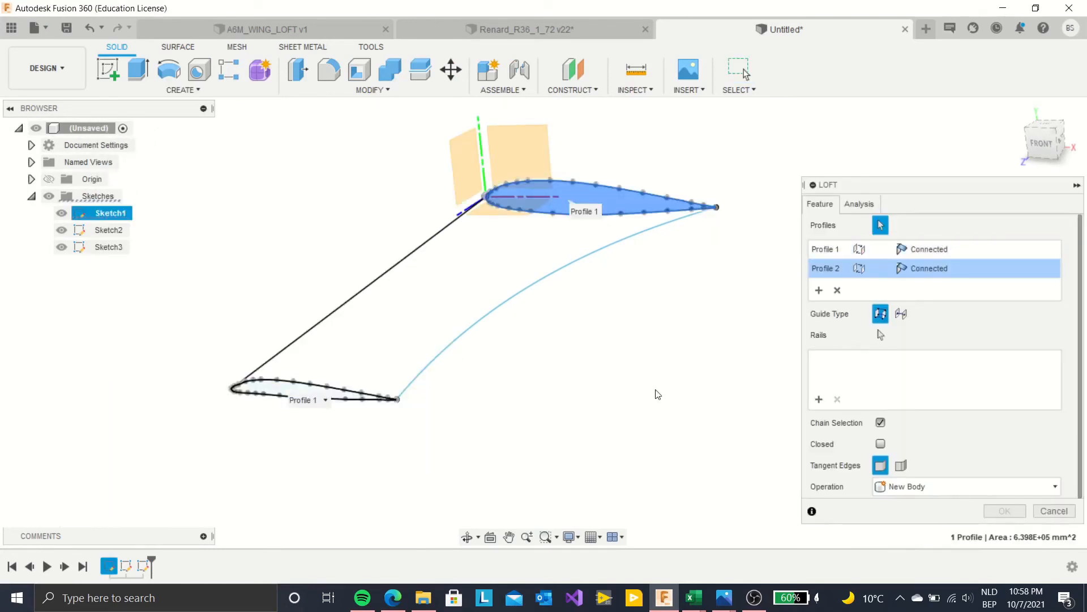
pyautogui.click(819, 400)
pyautogui.click(512, 319)
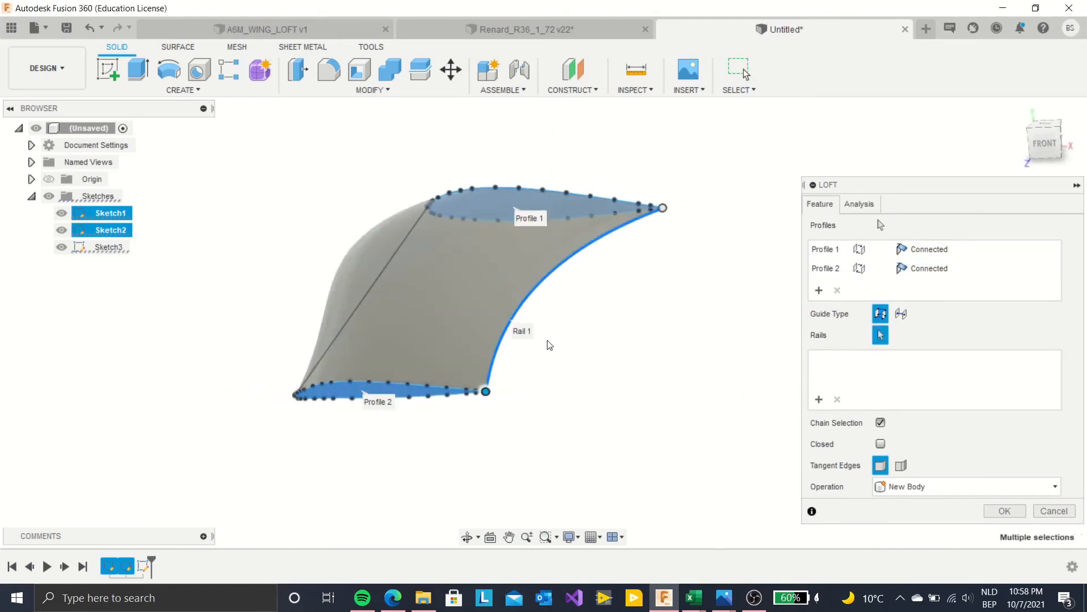
# - Add the leading-edge line as the second loft rail and create the curved wing as a new body
pyautogui.click(820, 400)
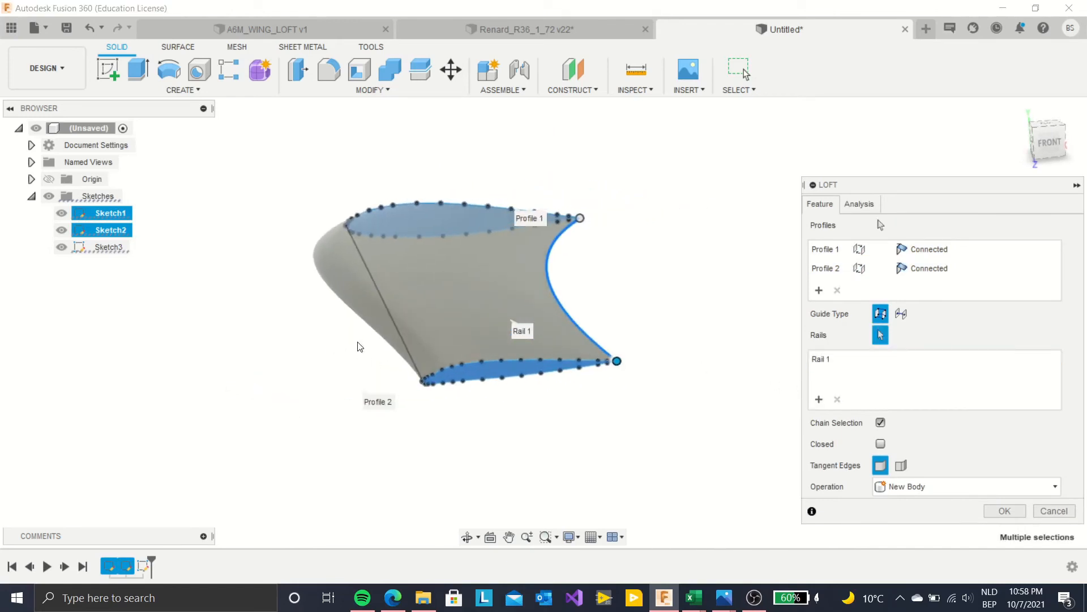
pyautogui.click(397, 326)
pyautogui.keyDown('shift'); pyautogui.moveTo(450, 349); pyautogui.dragTo(577, 376, button='middle'); pyautogui.keyUp('shift')
pyautogui.click(998, 511)
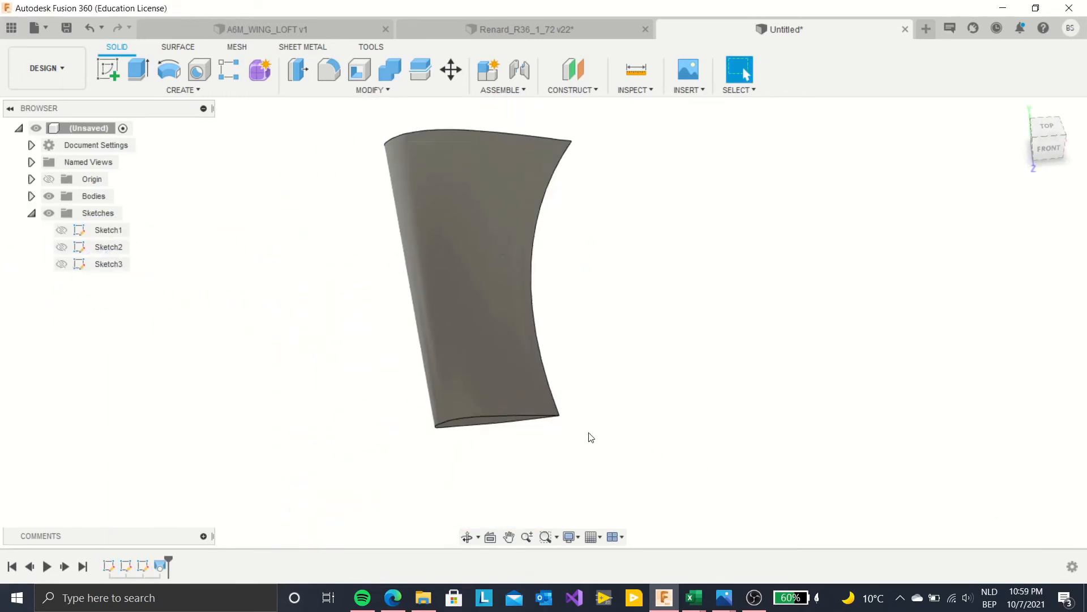
pyautogui.keyDown('shift'); pyautogui.moveTo(590, 438); pyautogui.dragTo(589, 436, button='middle'); pyautogui.keyUp('shift')
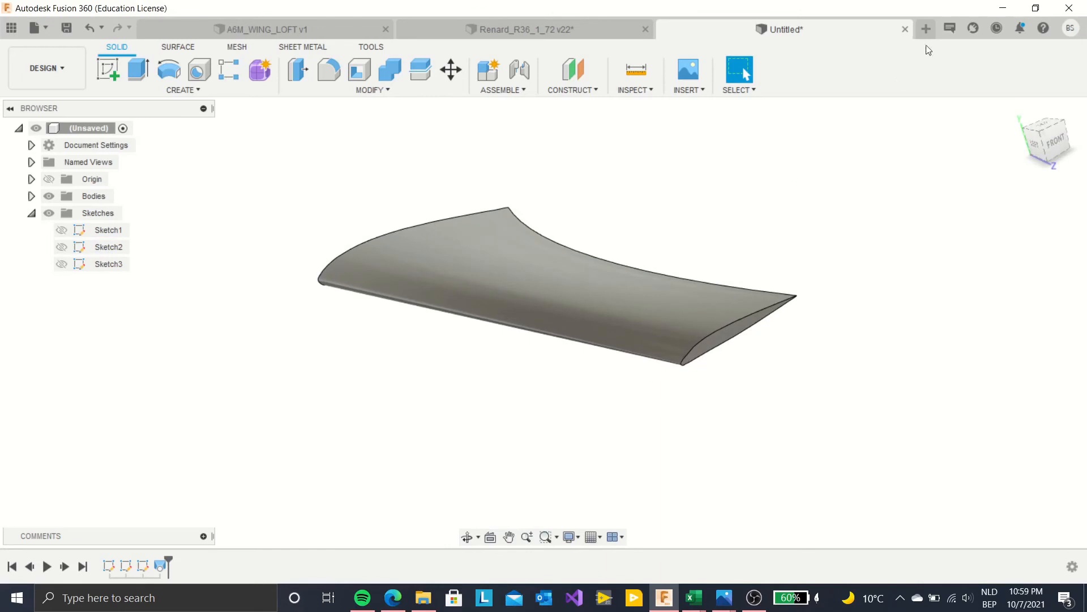
# - Start a new design with the origin planes shown and load A6M2_Profile.jpg from the desktop's Aerospace engineering folder as a canvas
pyautogui.click(925, 29)
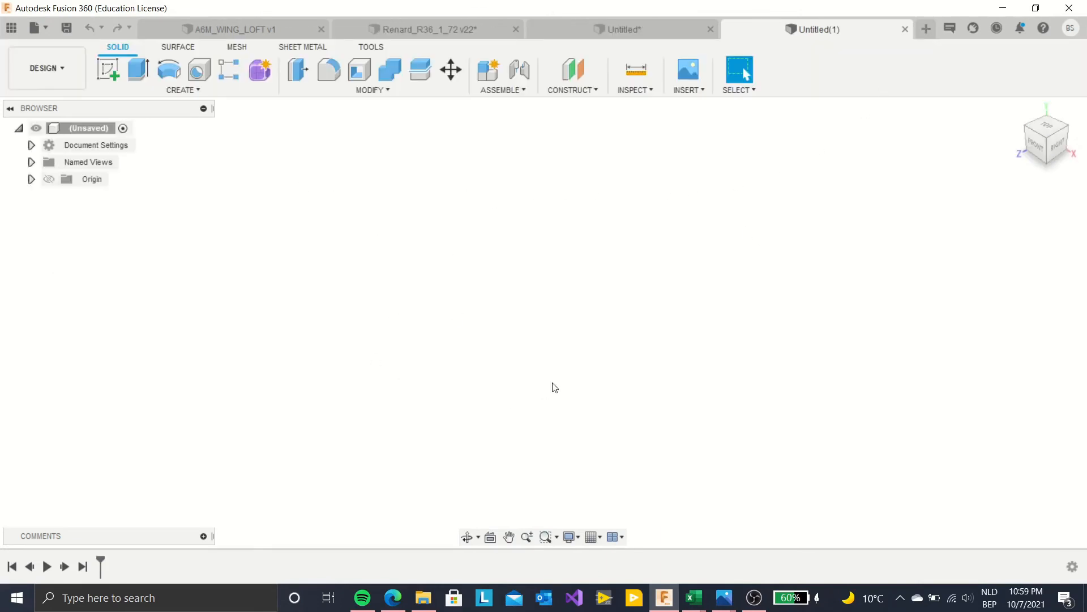
pyautogui.click(49, 179)
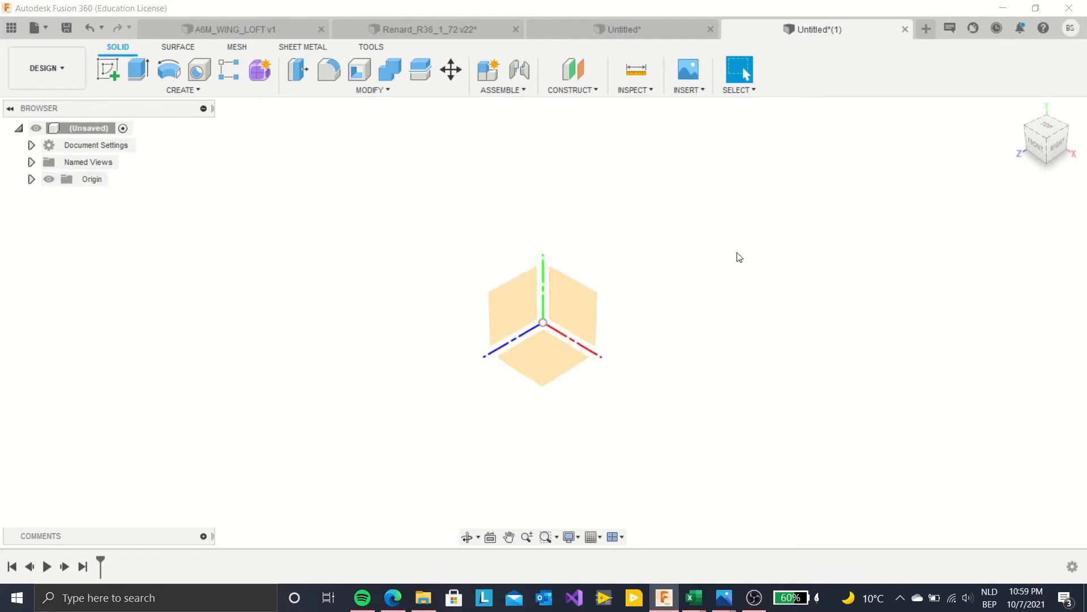
pyautogui.click(690, 90)
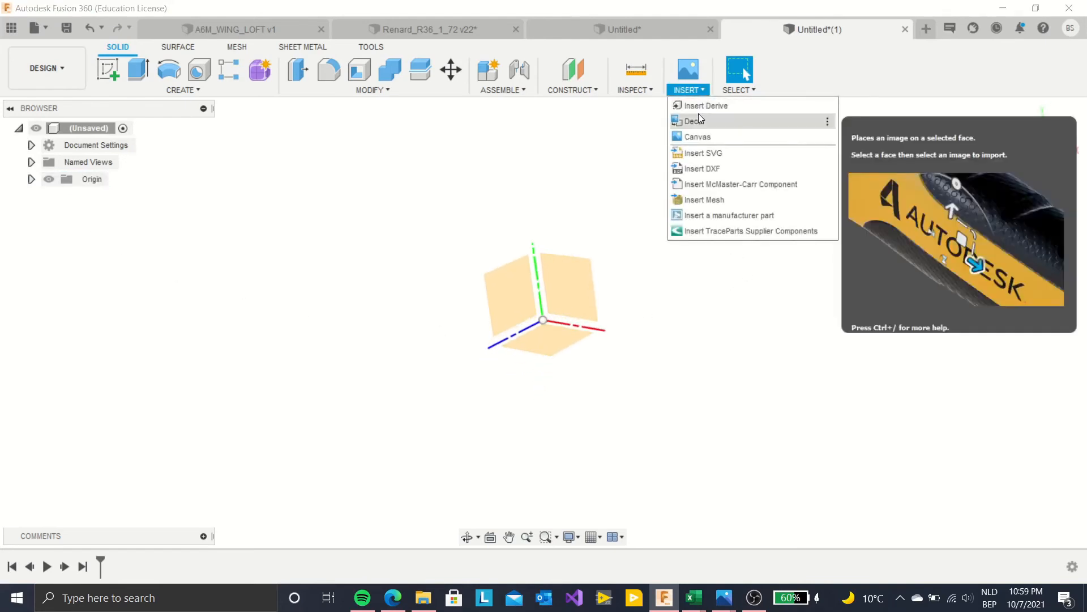
pyautogui.click(705, 136)
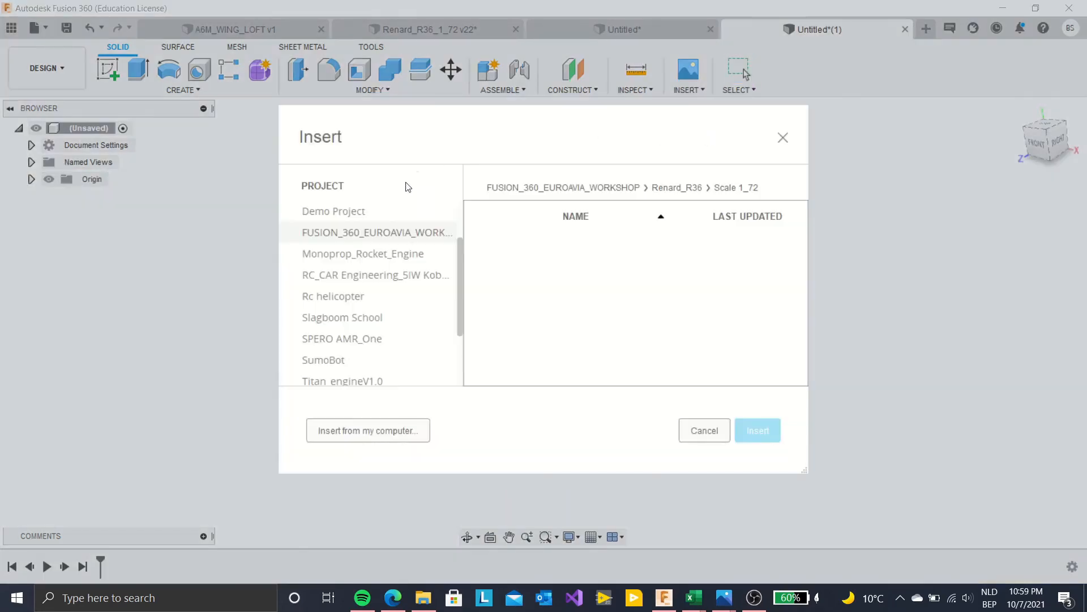
pyautogui.click(369, 430)
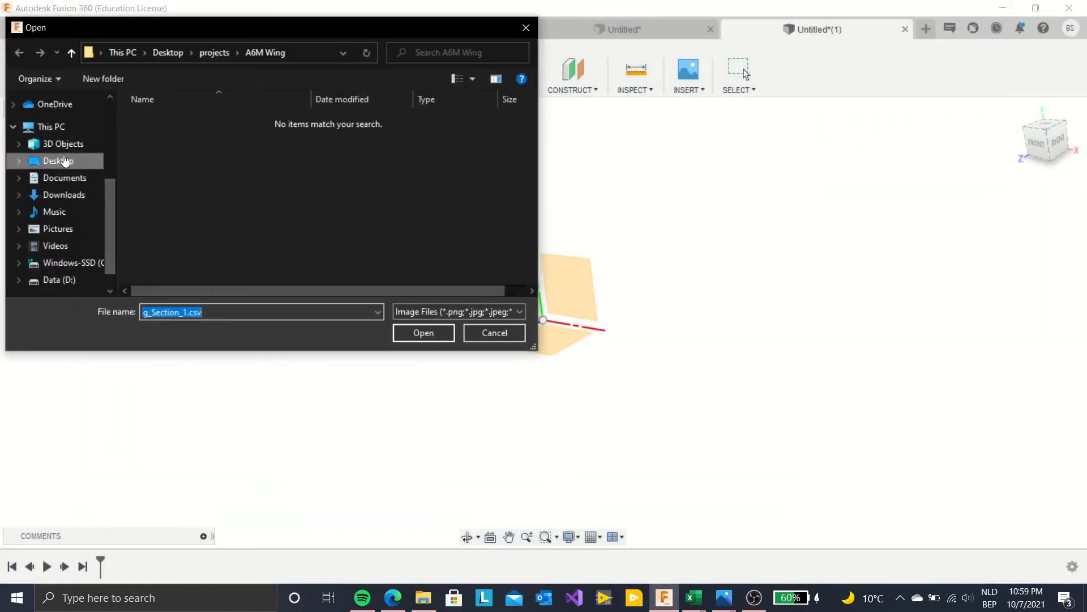
pyautogui.scroll(4, 71, 164)
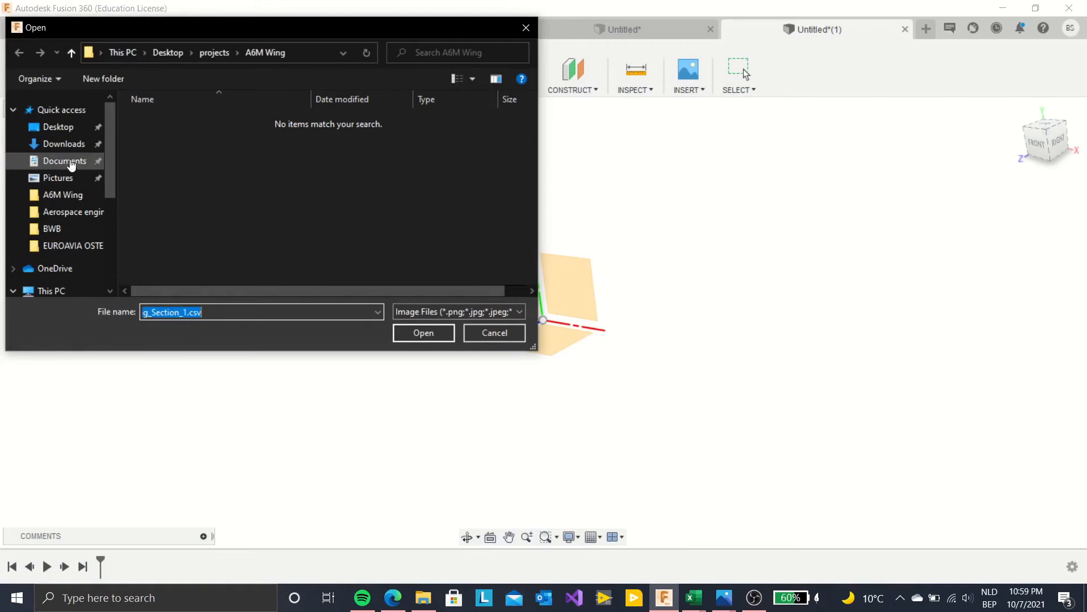
pyautogui.click(67, 128)
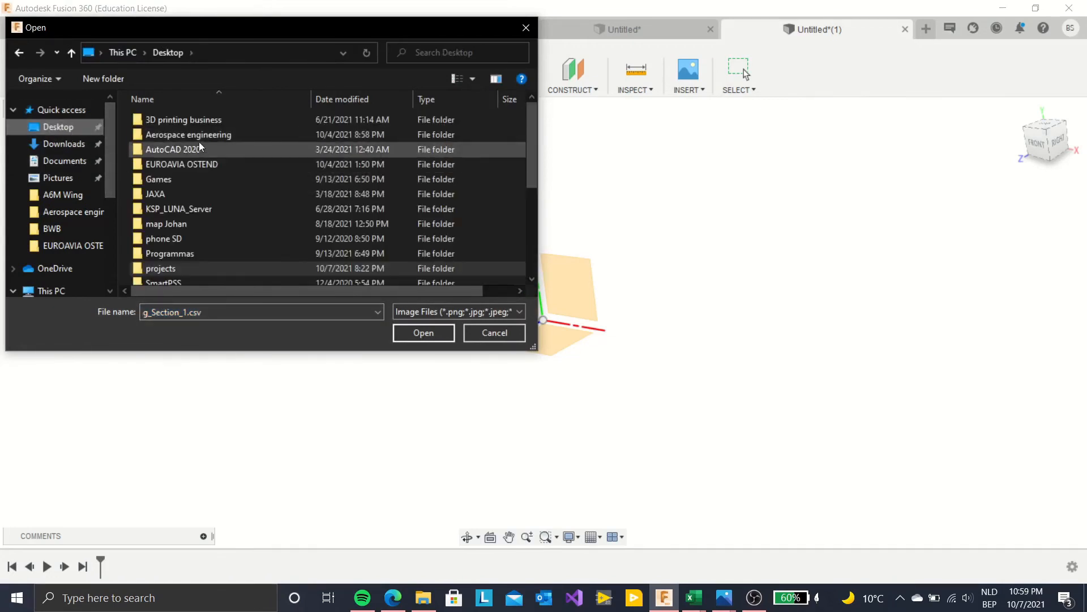
pyautogui.doubleClick(198, 137)
pyautogui.scroll(-2, 215, 178)
pyautogui.scroll(-2, 215, 178)
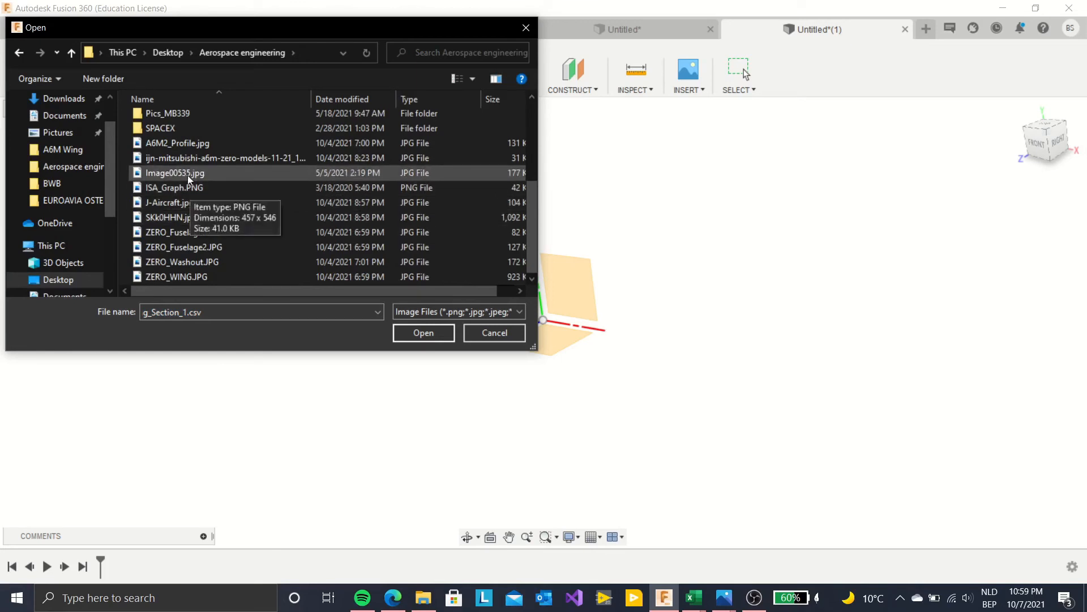
pyautogui.click(188, 145)
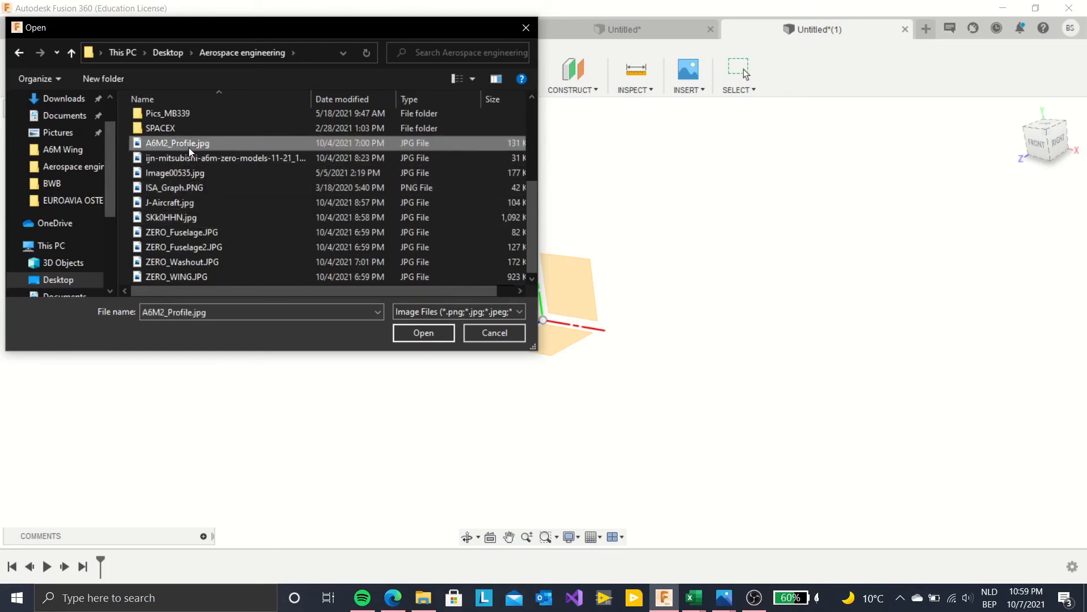
pyautogui.click(433, 339)
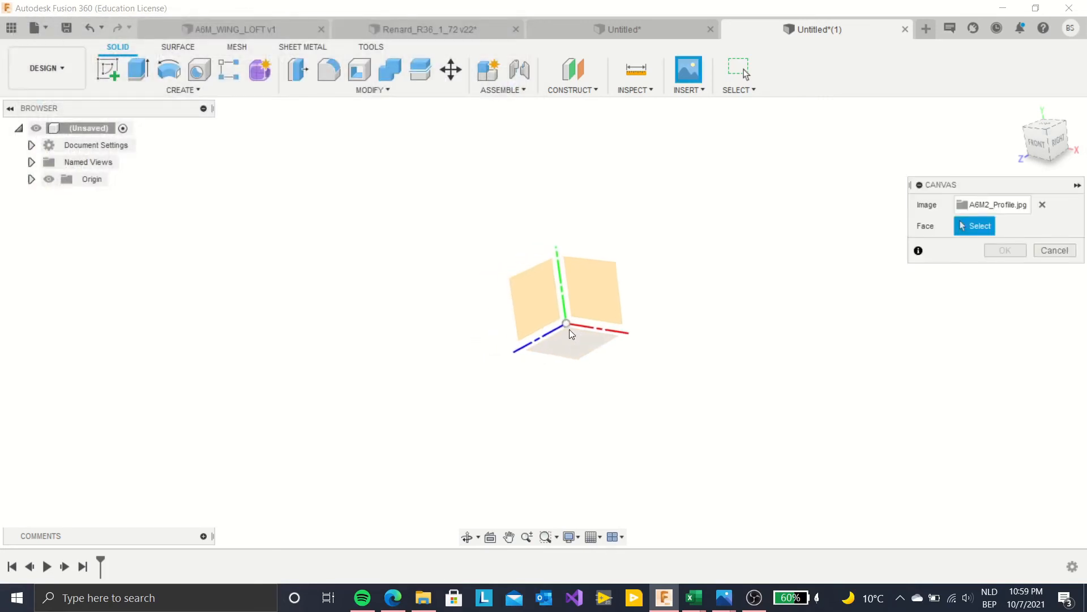
# - Place the aircraft side-view canvas on the YZ plane and set its plane scale to 10
pyautogui.click(546, 306)
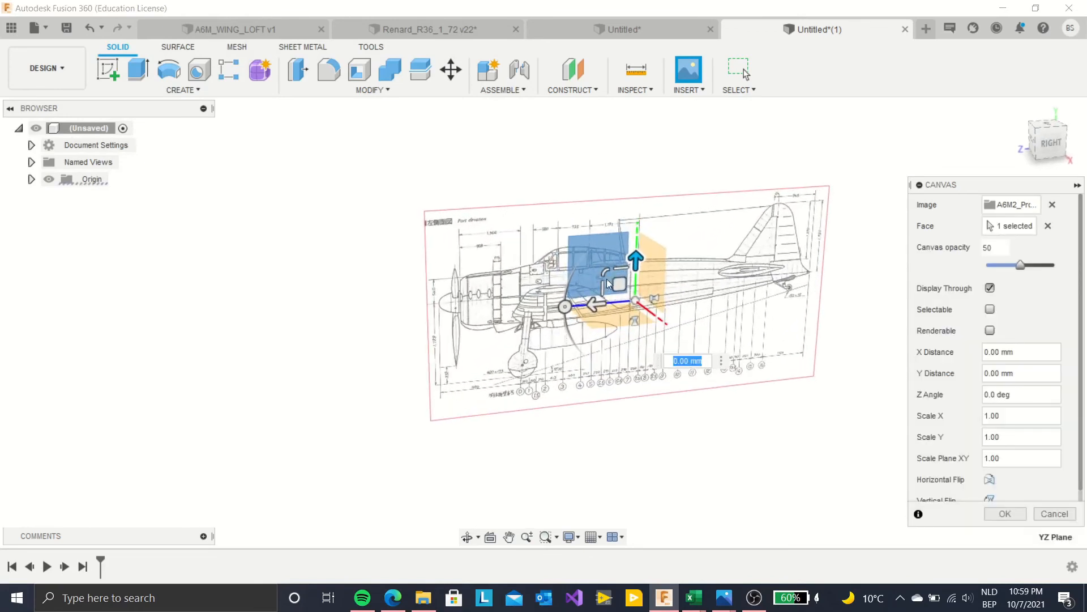
pyautogui.moveTo(601, 273)
pyautogui.mouseDown()
pyautogui.moveTo(809, 506)
pyautogui.moveTo(814, 380)
pyautogui.mouseUp()
pyautogui.write('5.298')
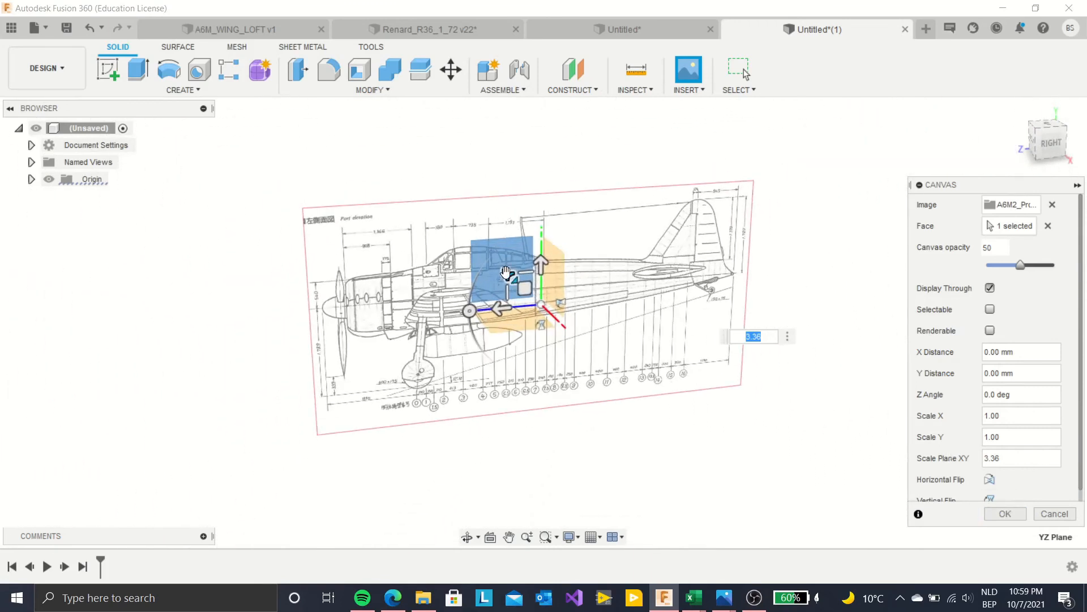
pyautogui.press('Return')
pyautogui.write('1')
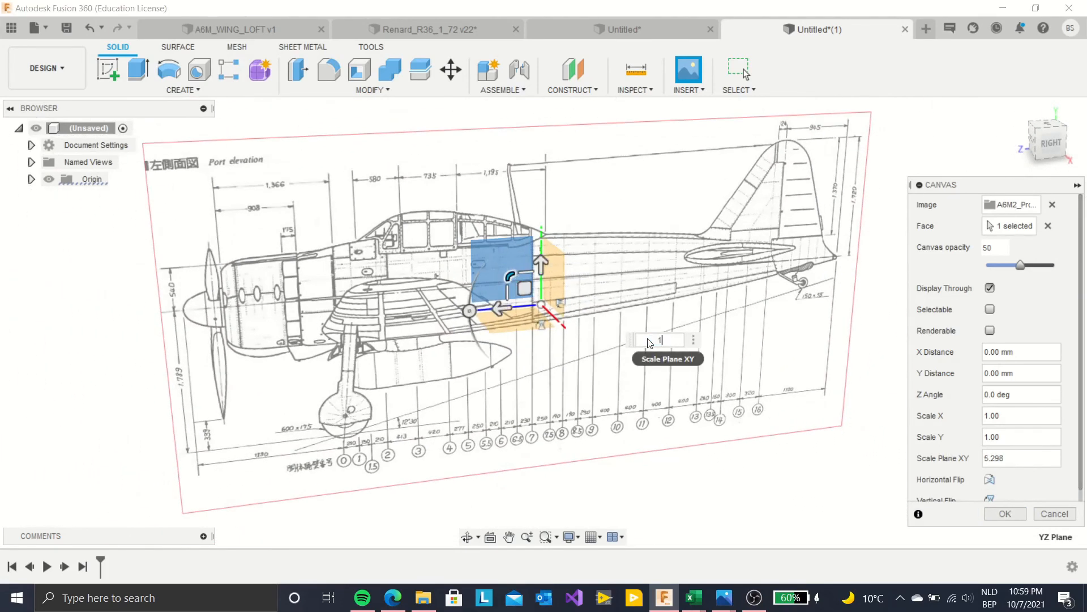
pyautogui.write('0')
pyautogui.press('Return')
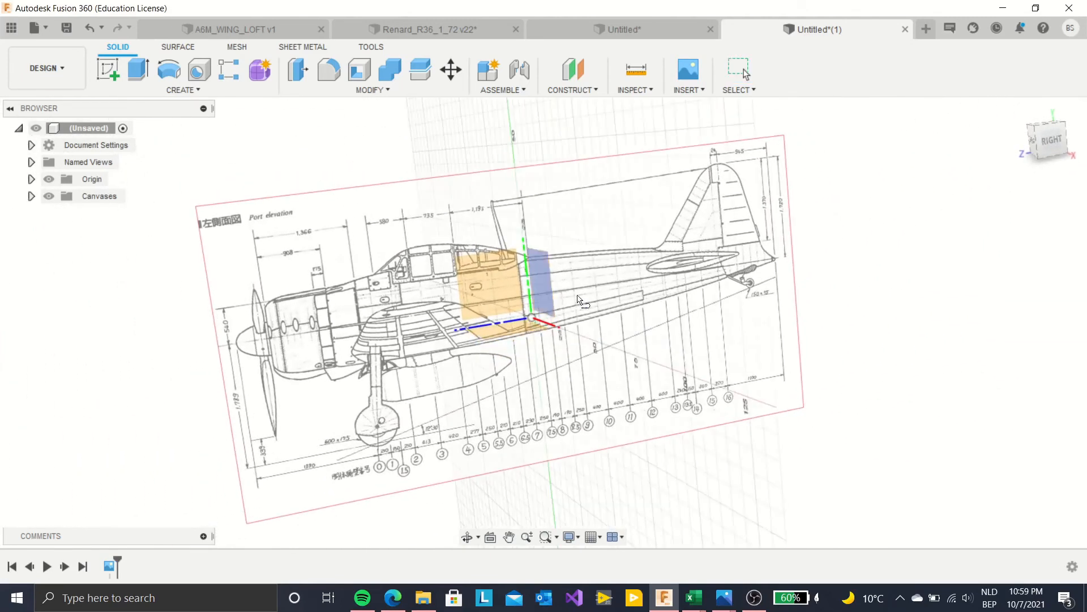
# - Create a sketch on the YZ plane over the aircraft side view and reopen it for editing
pyautogui.click(517, 298)
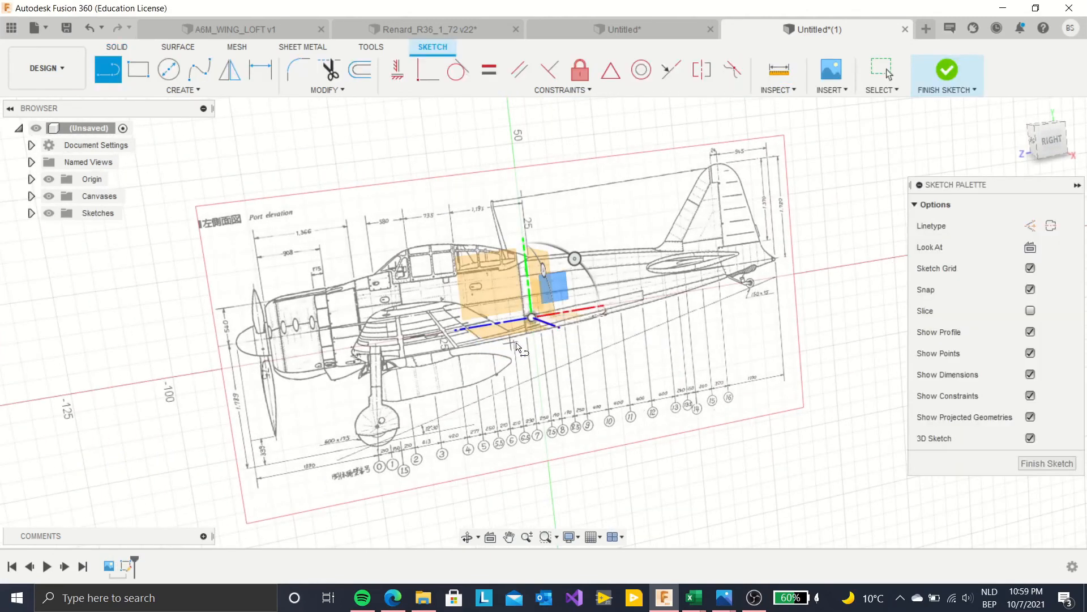
pyautogui.click(1051, 464)
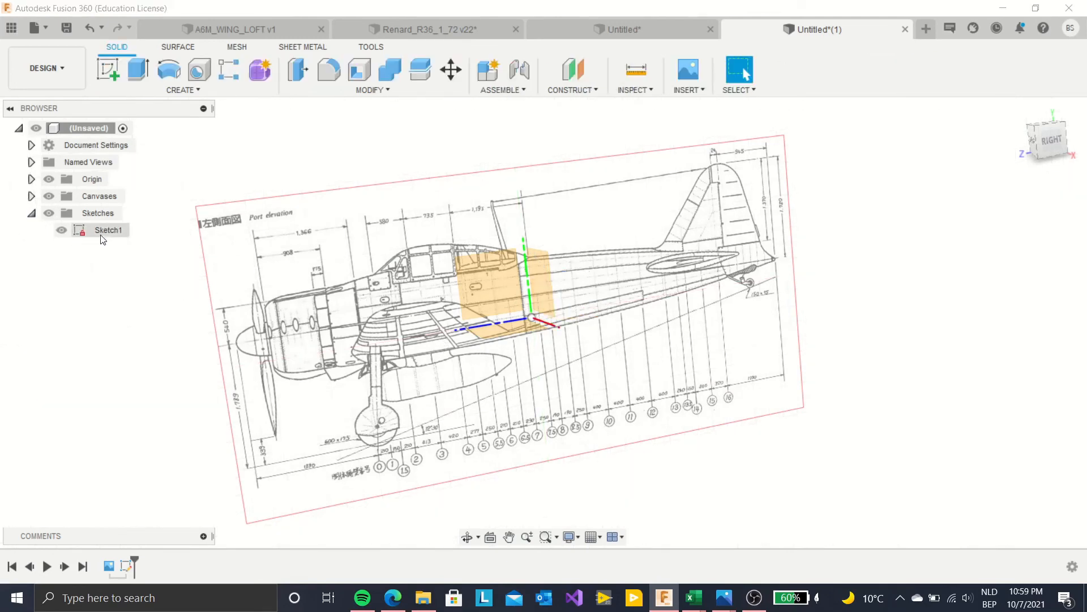
pyautogui.doubleClick(103, 231)
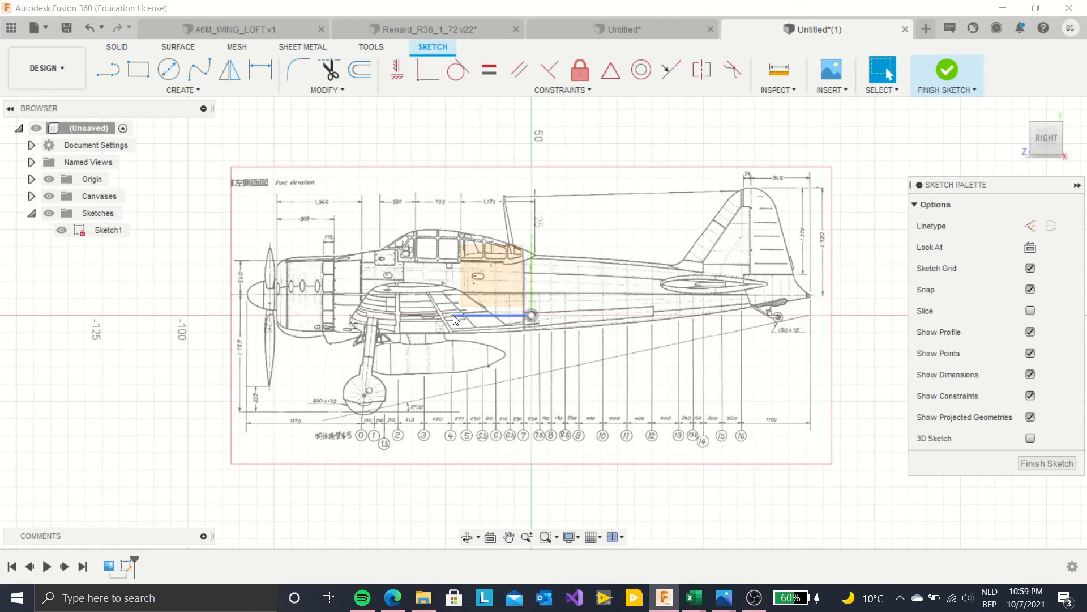
pyautogui.scroll(10, 453, 315)
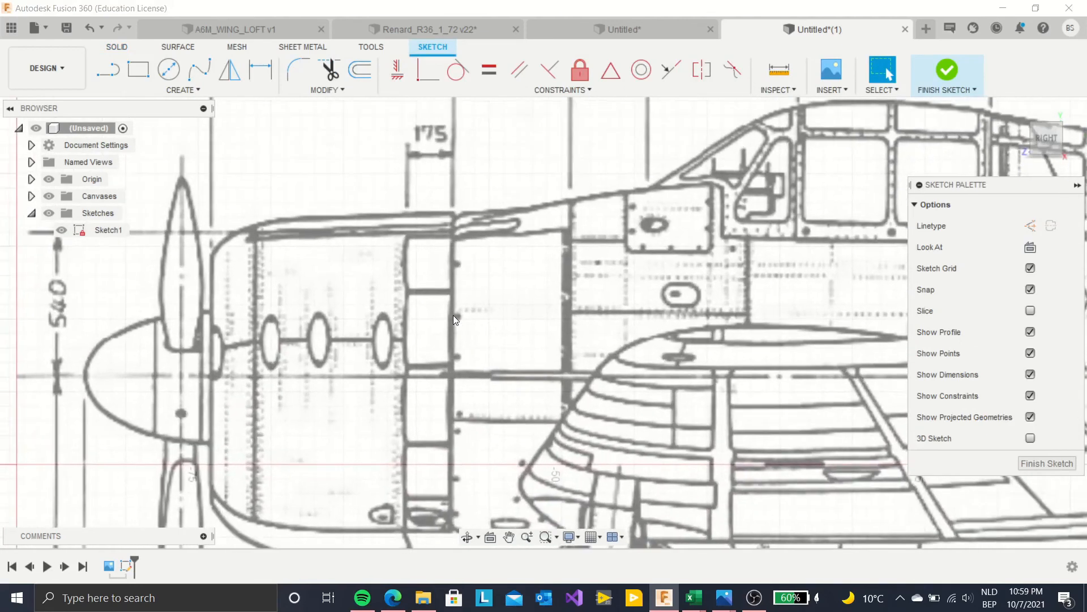
# - Trace the front edge of the landing gear strut on the side view with a straight line
pyautogui.scroll(-1, 453, 315)
pyautogui.moveTo(389, 259); pyautogui.dragTo(463, 321, button='middle')
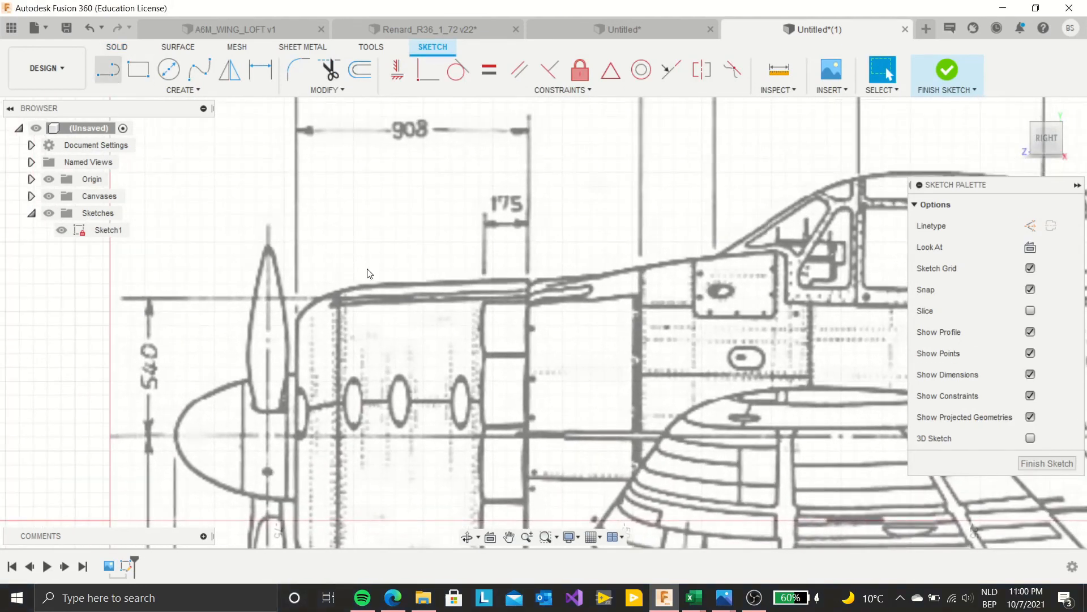
pyautogui.press('l')
pyautogui.scroll(4, 532, 372)
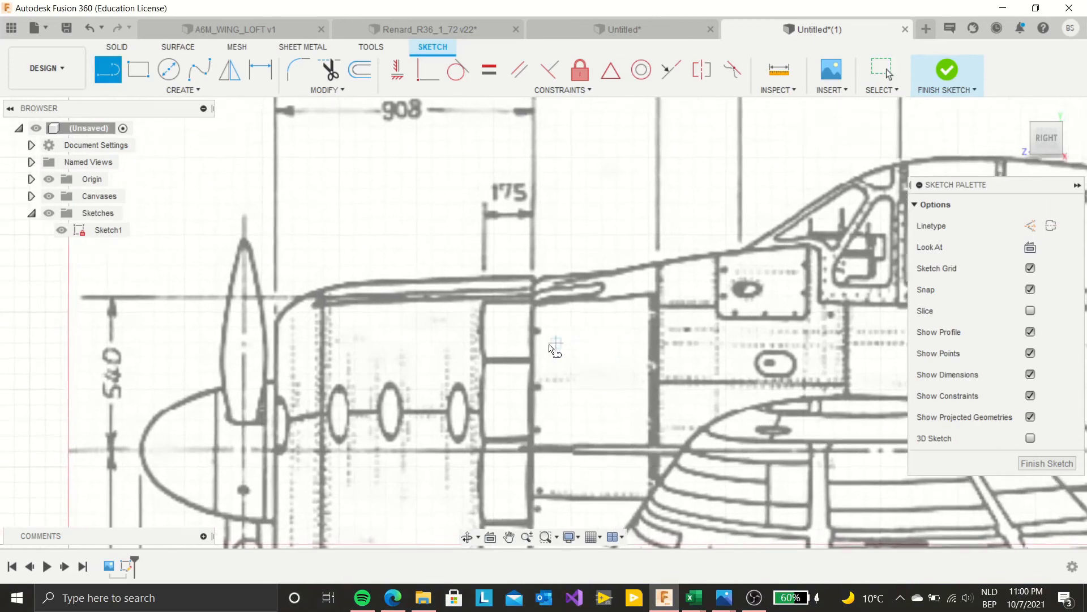
pyautogui.scroll(-6, 414, 303)
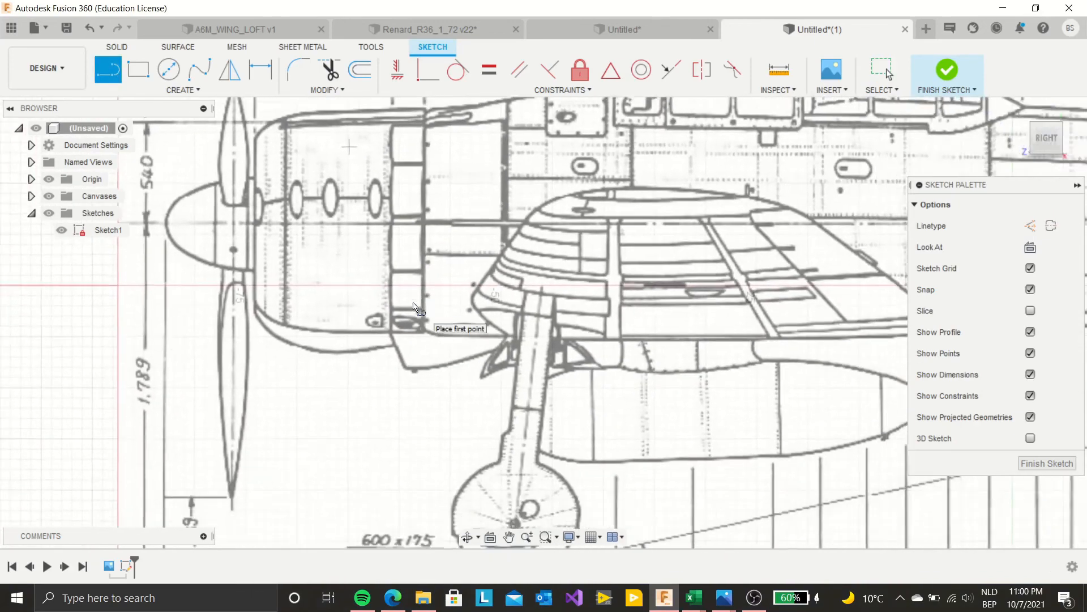
pyautogui.scroll(5, 538, 322)
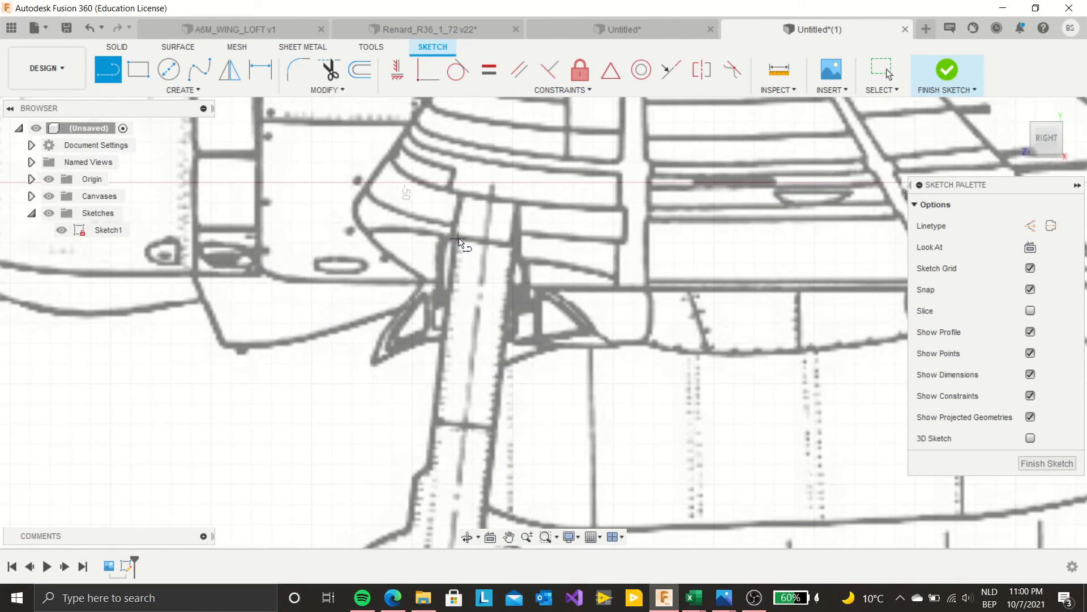
pyautogui.click(432, 464)
pyautogui.press('Escape')
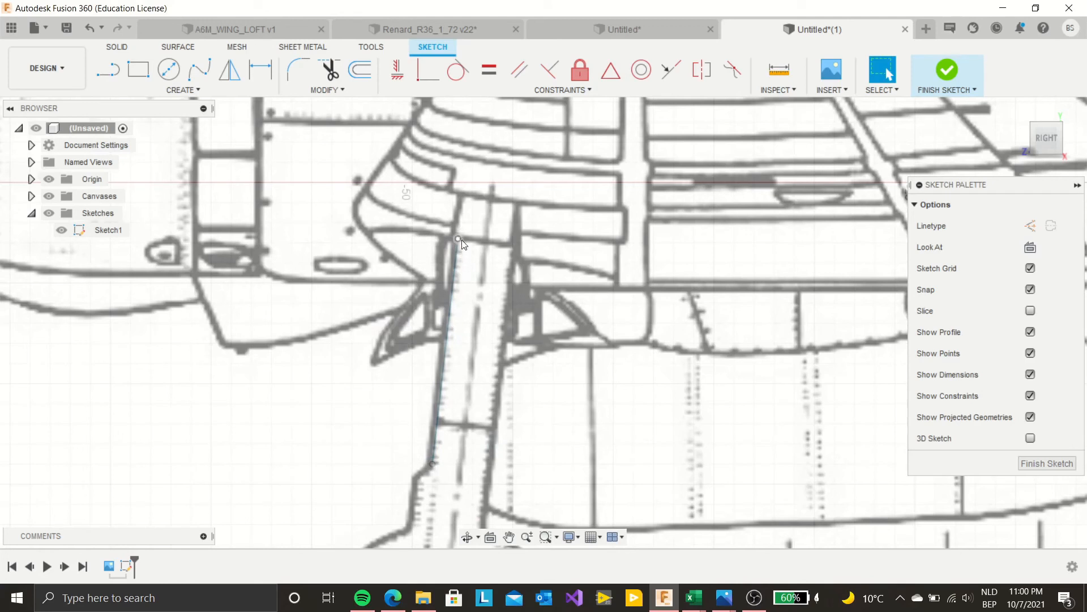
# - Draw lines along the strut's top edge and about 14 mm down its rear edge to the wheel cover
pyautogui.click(122, 74)
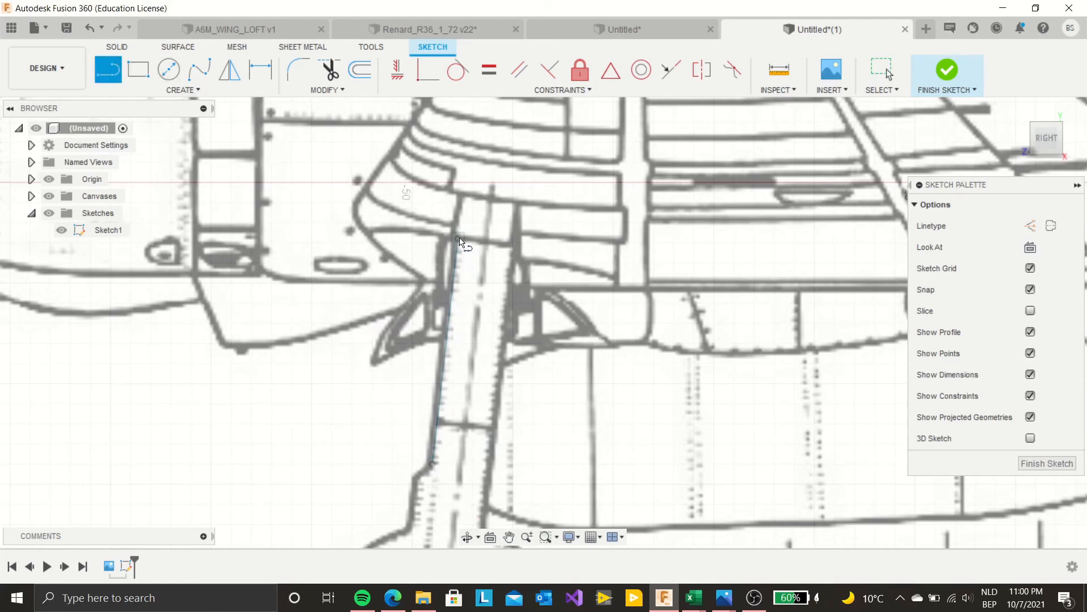
pyautogui.click(515, 245)
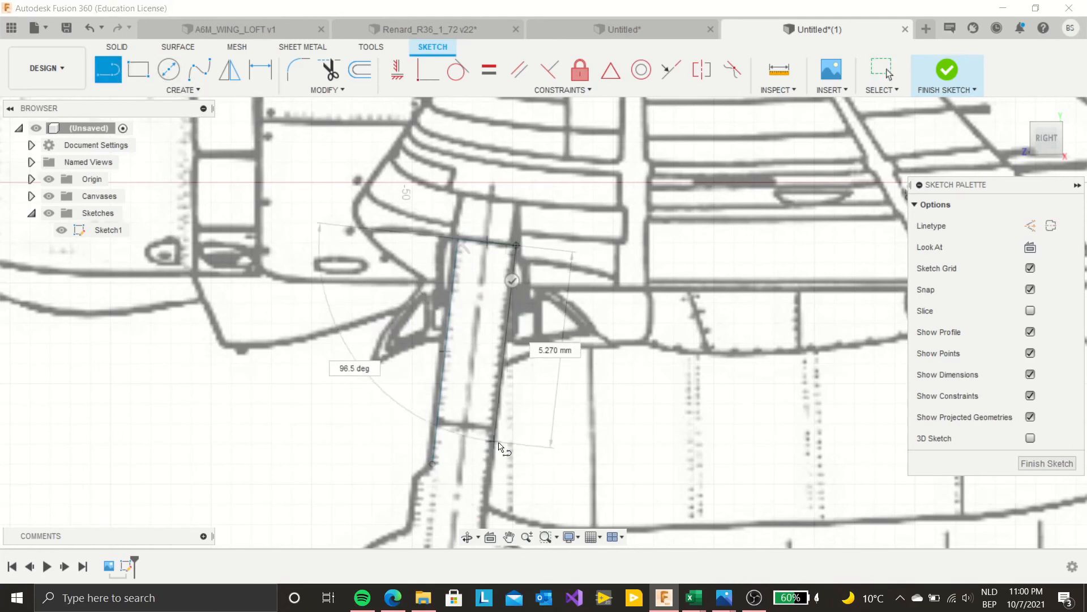
pyautogui.scroll(-4, 486, 498)
pyautogui.scroll(4, 485, 527)
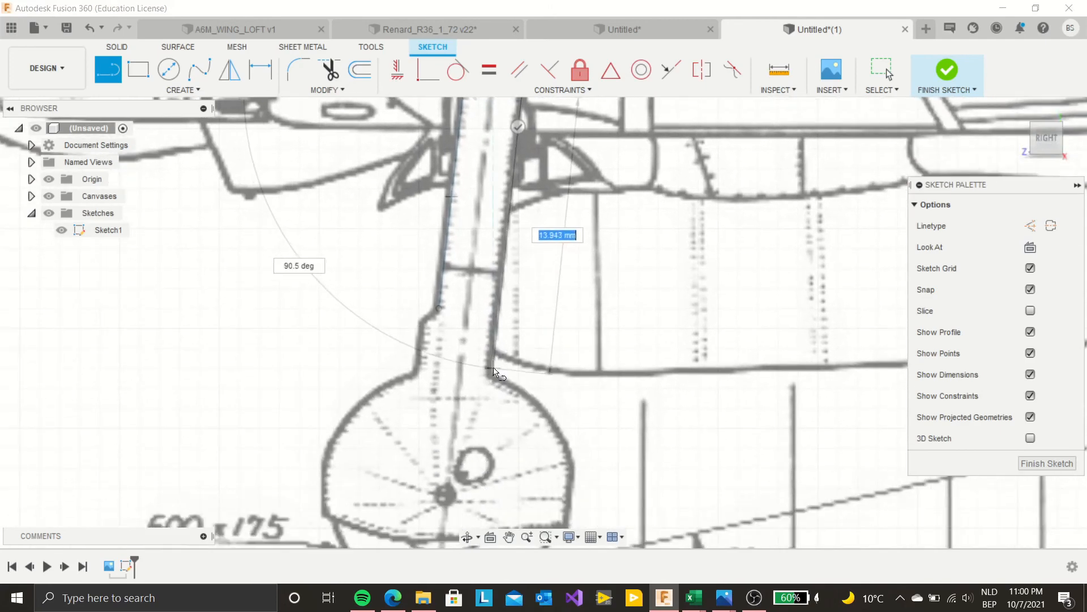
pyautogui.press('Escape')
pyautogui.scroll(-6, 625, 384)
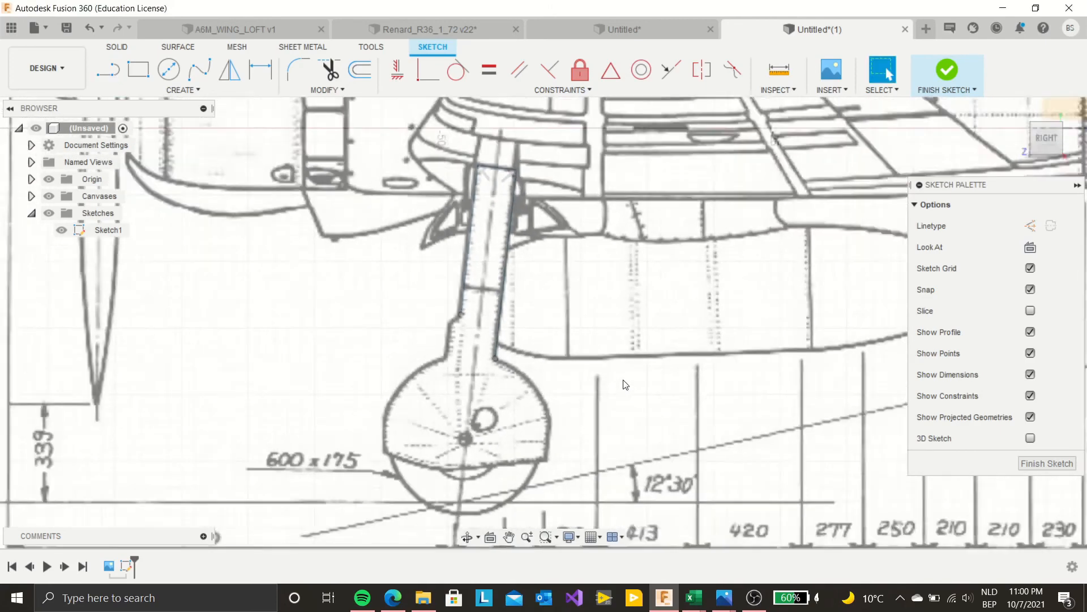
# - Hide the A6M2_Profile canvas to inspect the traced strut lines on their own, and show the canvas again
pyautogui.moveTo(626, 384); pyautogui.dragTo(569, 434, button='middle')
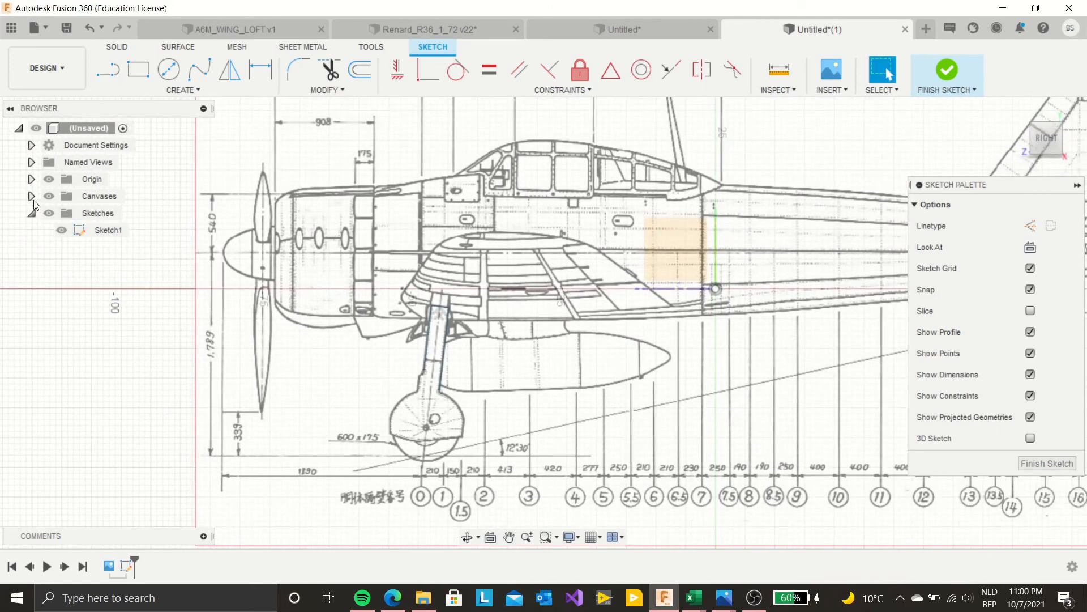
pyautogui.click(32, 197)
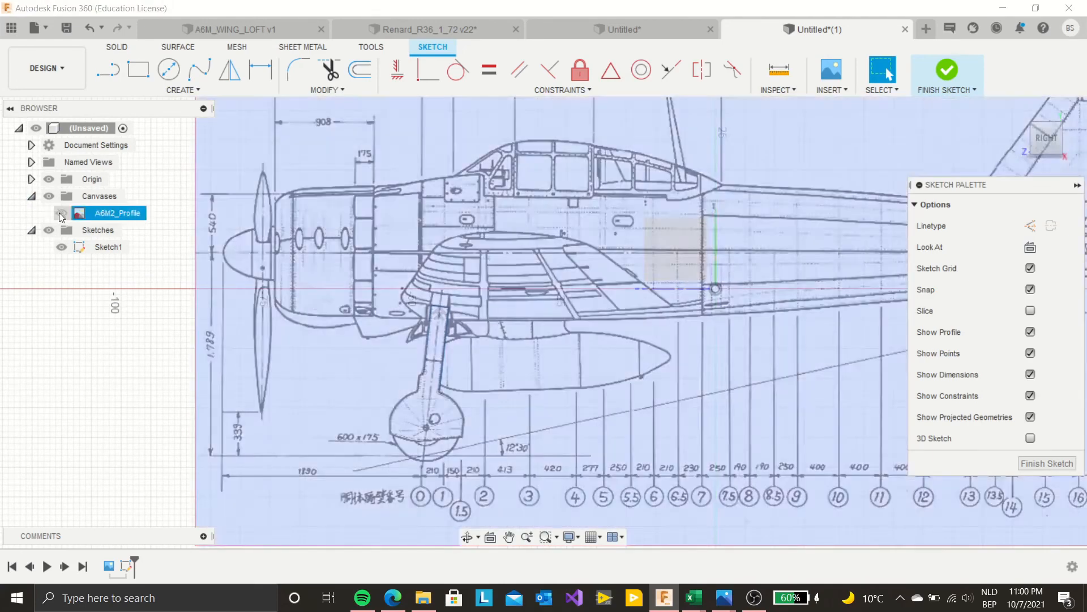
pyautogui.click(61, 213)
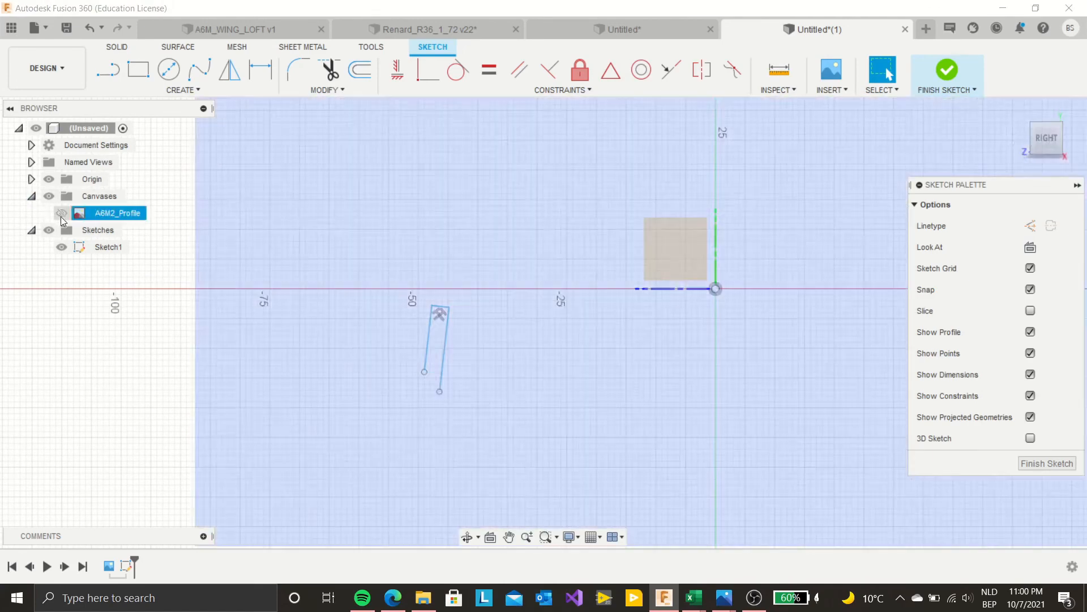
pyautogui.click(61, 213)
pyautogui.scroll(-2, 586, 321)
pyautogui.scroll(-2, 588, 326)
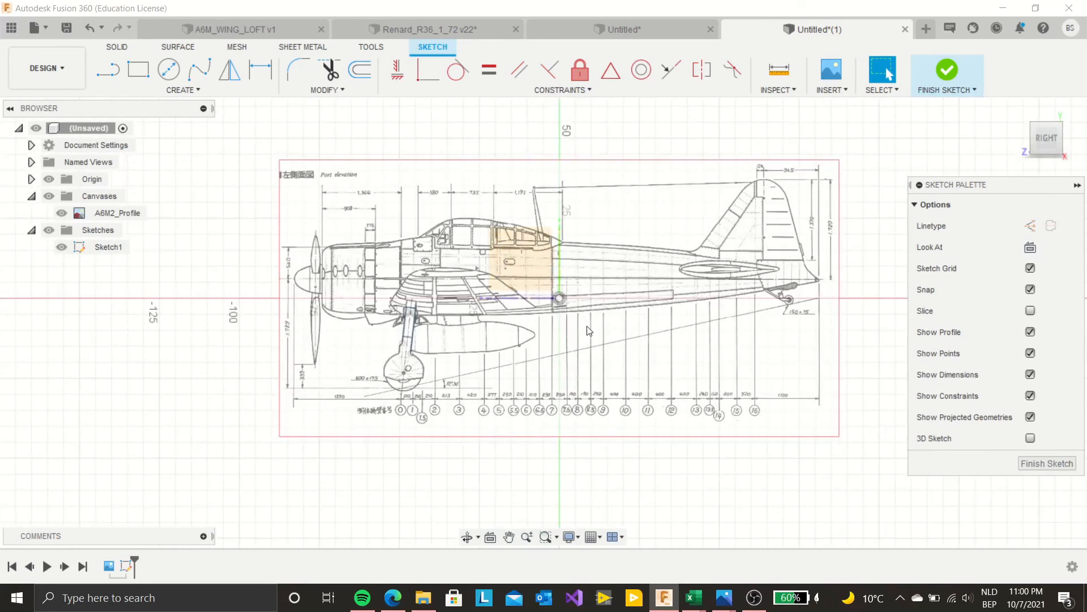
# - Undo the strut lines, the sketch and the canvas insertion back to the empty design
pyautogui.hotkey('ctrl', 'z')
pyautogui.hotkey('ctrl', 'z')
pyautogui.hotkey('ctrl', 'z')
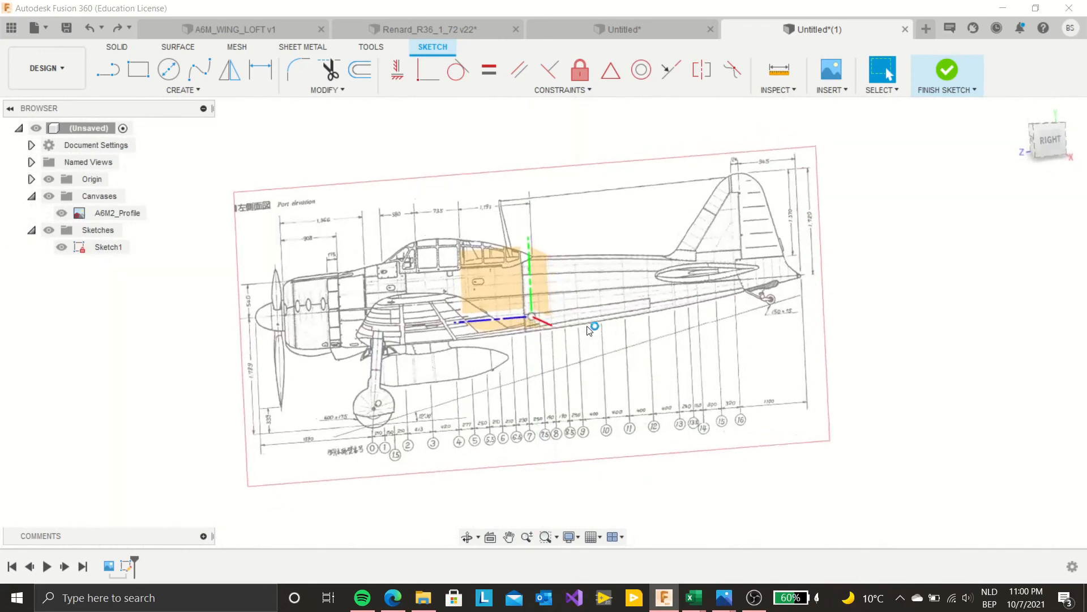
pyautogui.hotkey('ctrl', 'z')
pyautogui.hotkey('ctrl', 'z')
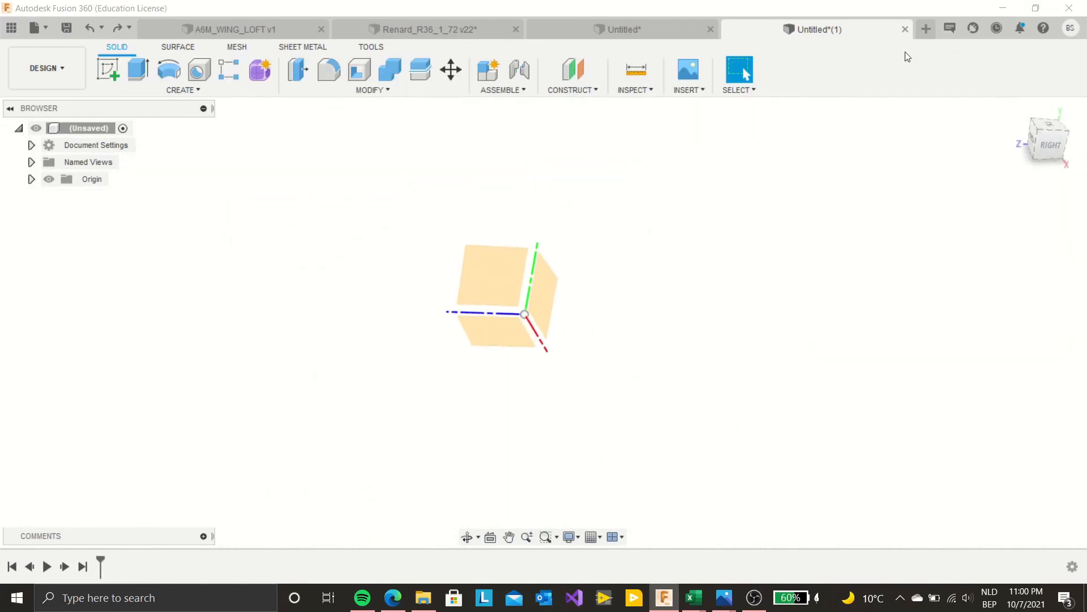
# - Close the empty design and the unsaved wing loft design without saving, returning to the Renard_R36_1_72 model
pyautogui.click(905, 29)
pyautogui.click(537, 322)
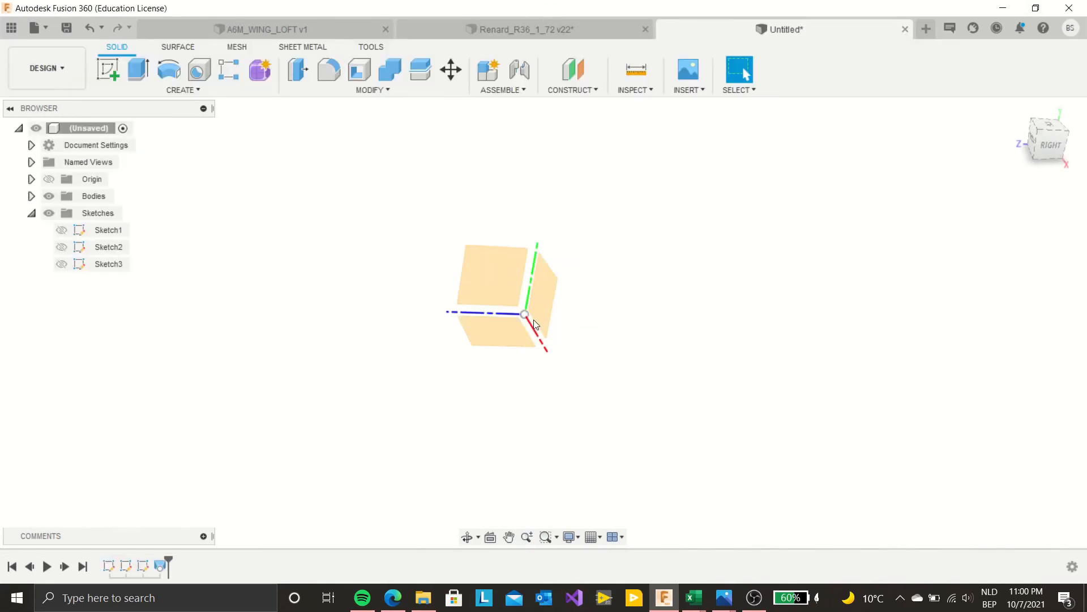
pyautogui.click(905, 30)
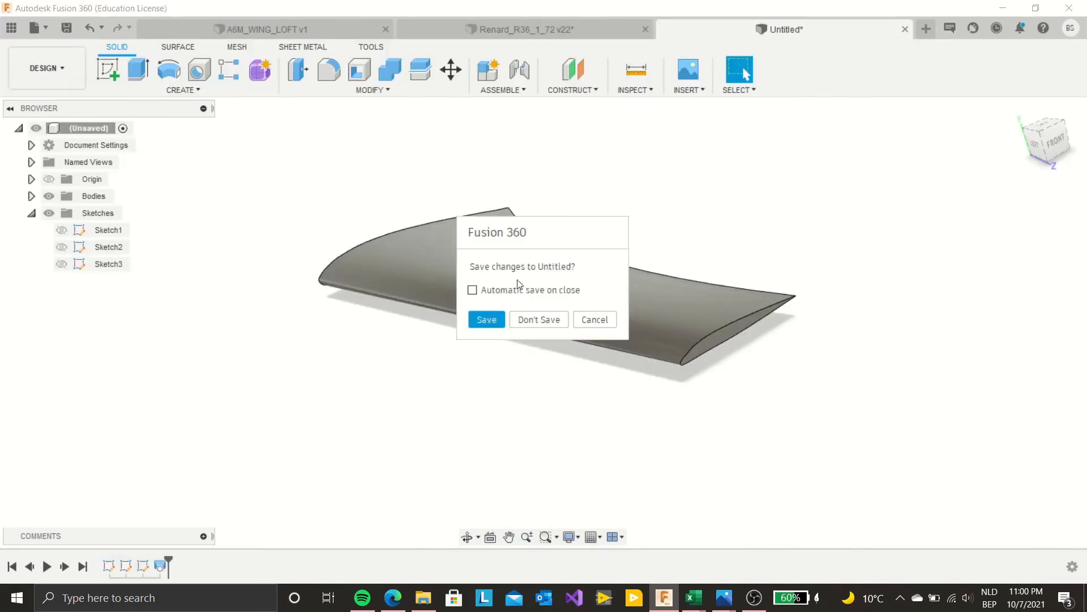
pyautogui.click(519, 323)
pyautogui.keyDown('shift'); pyautogui.moveTo(519, 323); pyautogui.dragTo(519, 343, button='middle'); pyautogui.keyUp('shift')
pyautogui.scroll(1, 518, 340)
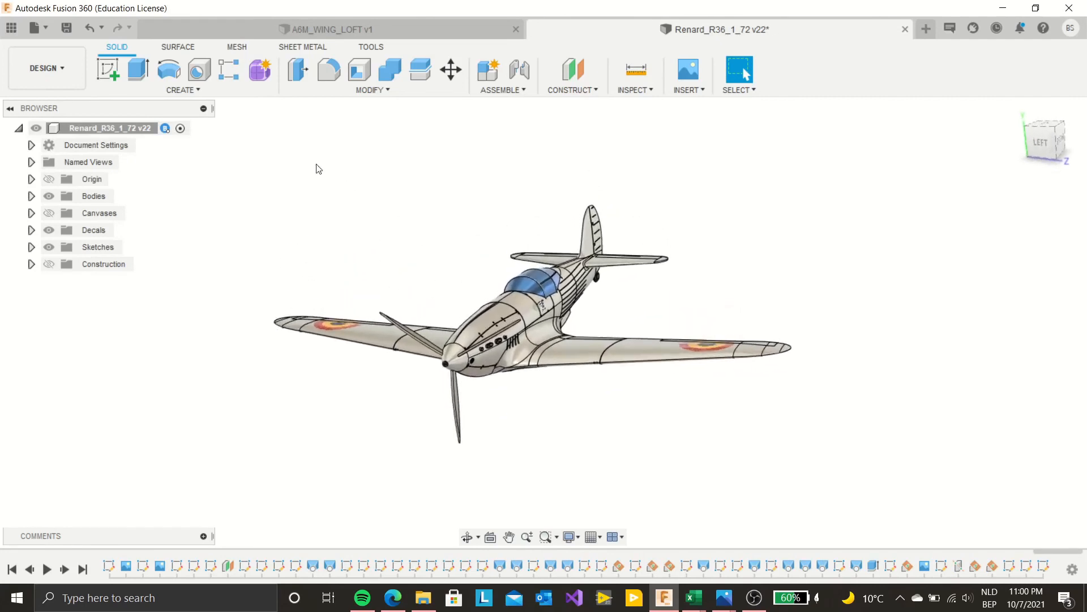
# - Open Engine_Assembly from the Rocket_Example folder of FUSION_360_EUROAVIA_WORKSHOP and view the engine from its side
pyautogui.click(14, 34)
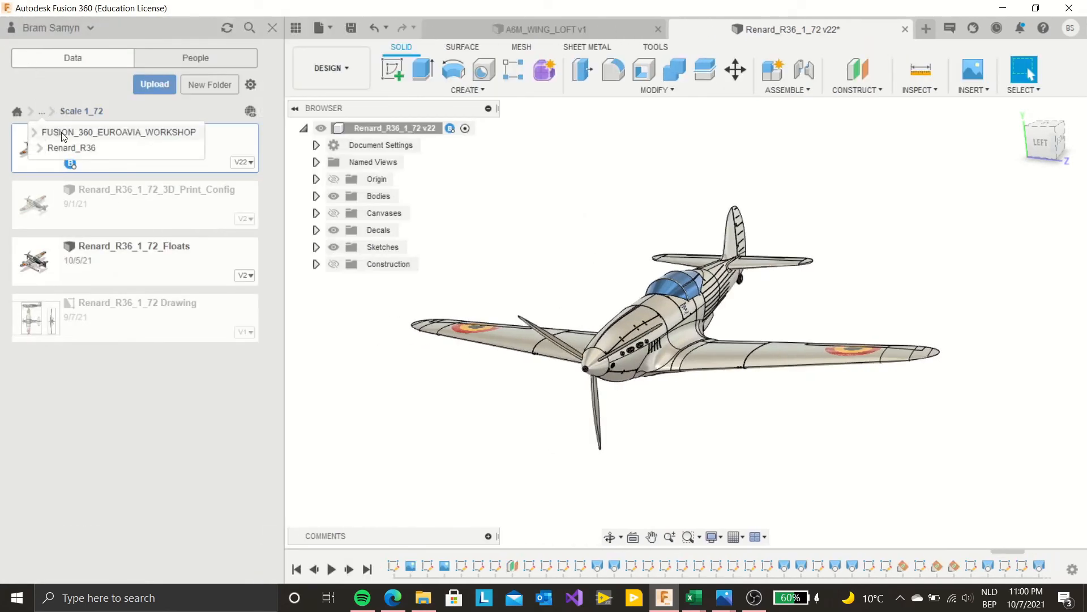
pyautogui.click(63, 133)
pyautogui.click(93, 259)
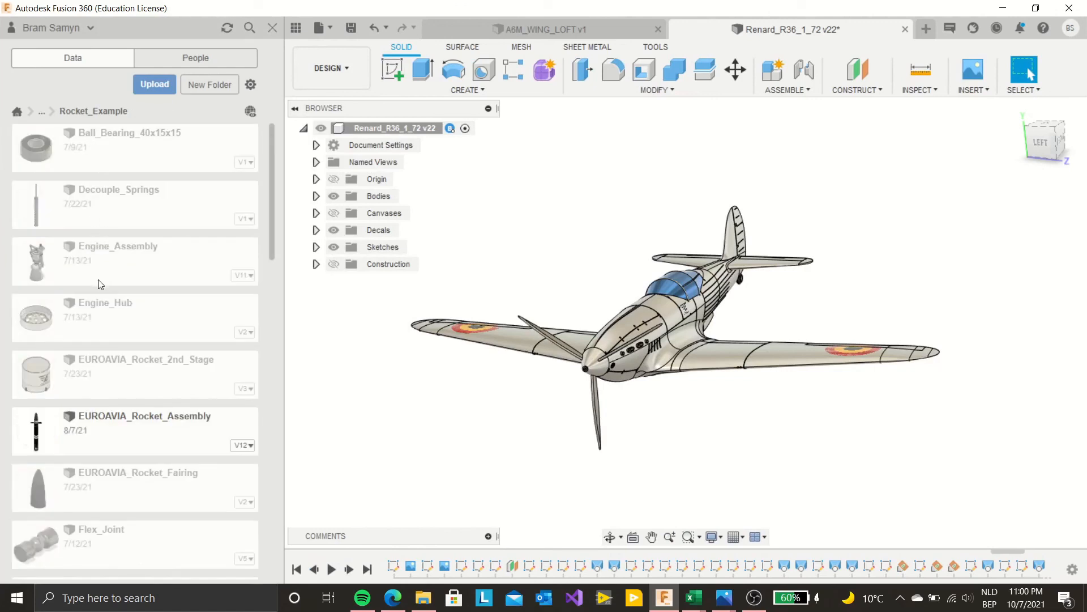
pyautogui.scroll(-7, 100, 273)
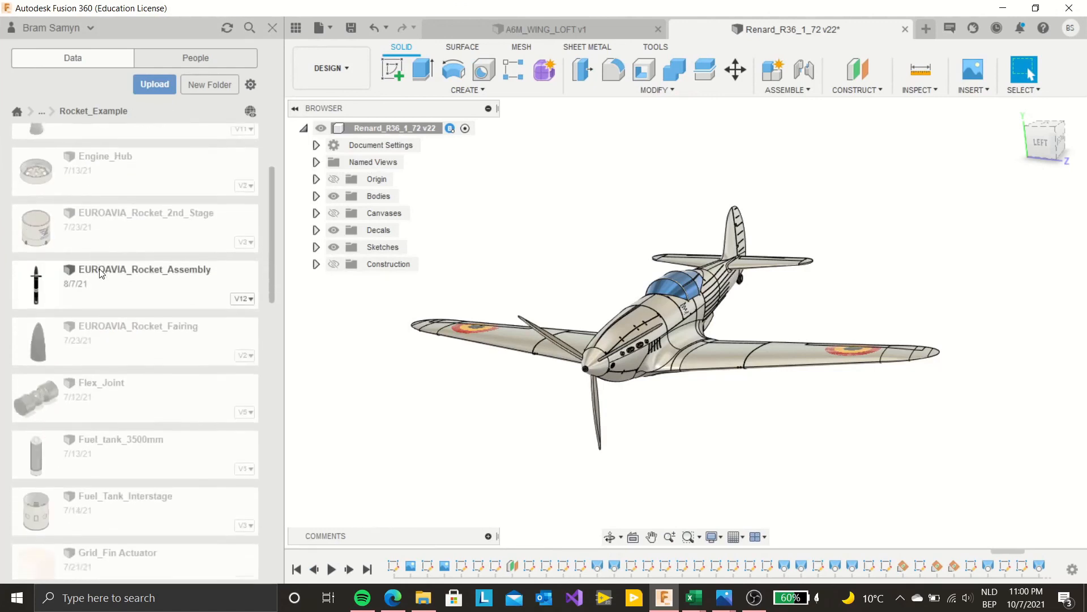
pyautogui.scroll(6, 100, 273)
pyautogui.scroll(1, 100, 273)
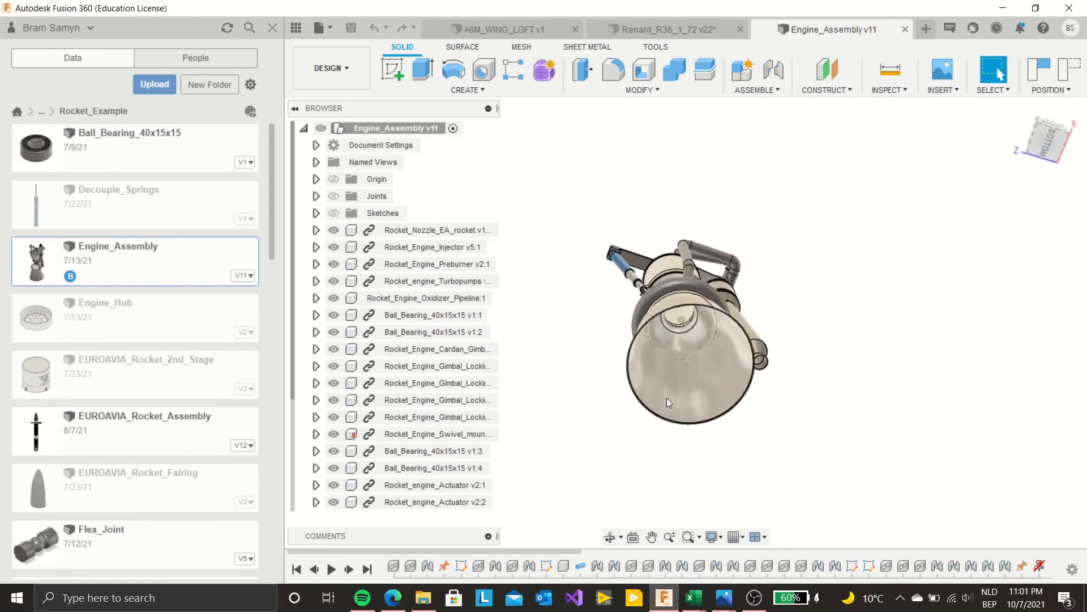
pyautogui.keyDown('shift'); pyautogui.moveTo(667, 397); pyautogui.dragTo(771, 303, button='middle'); pyautogui.keyUp('shift')
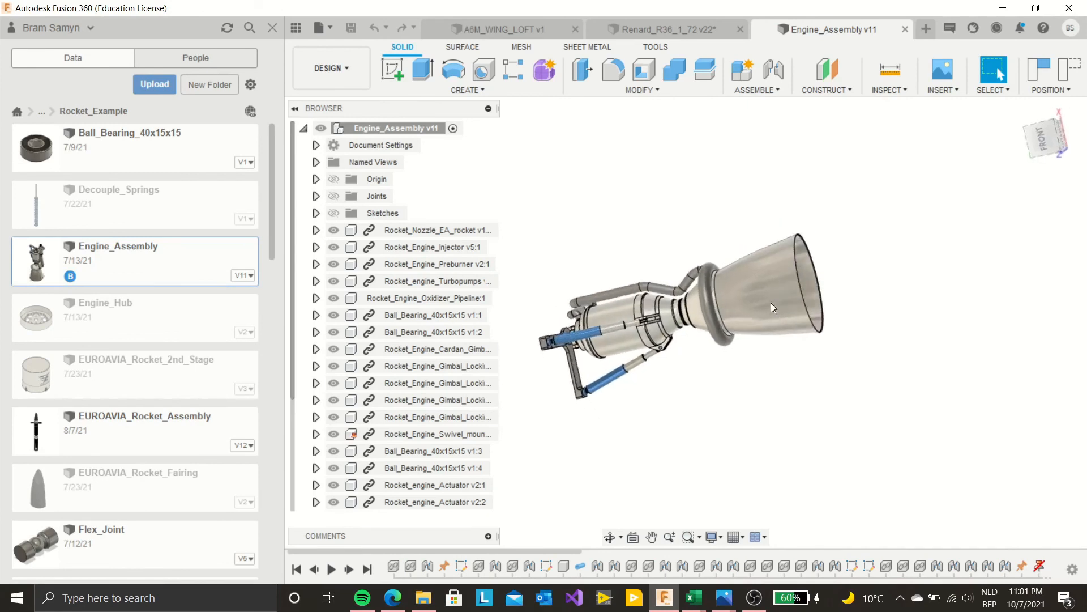